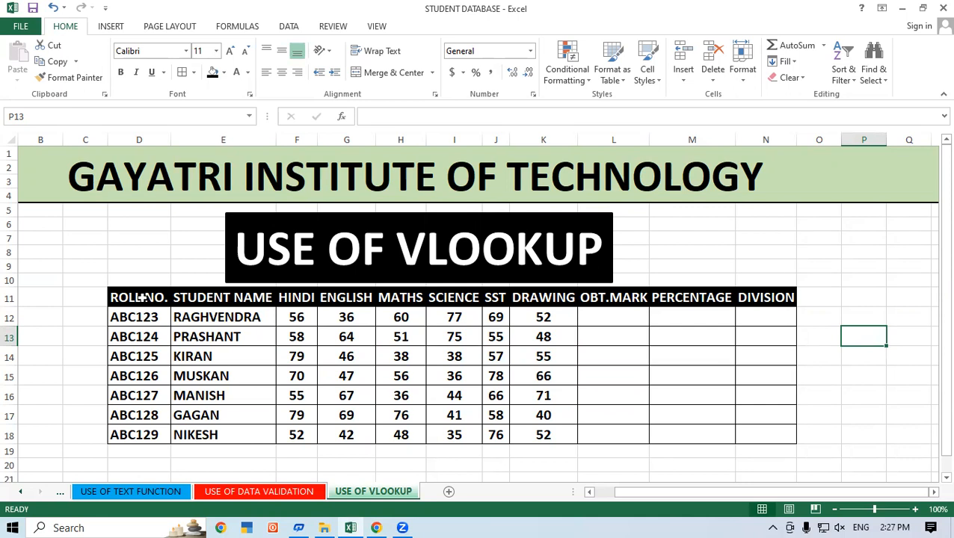
pyautogui.click(933, 492)
pyautogui.click(934, 492)
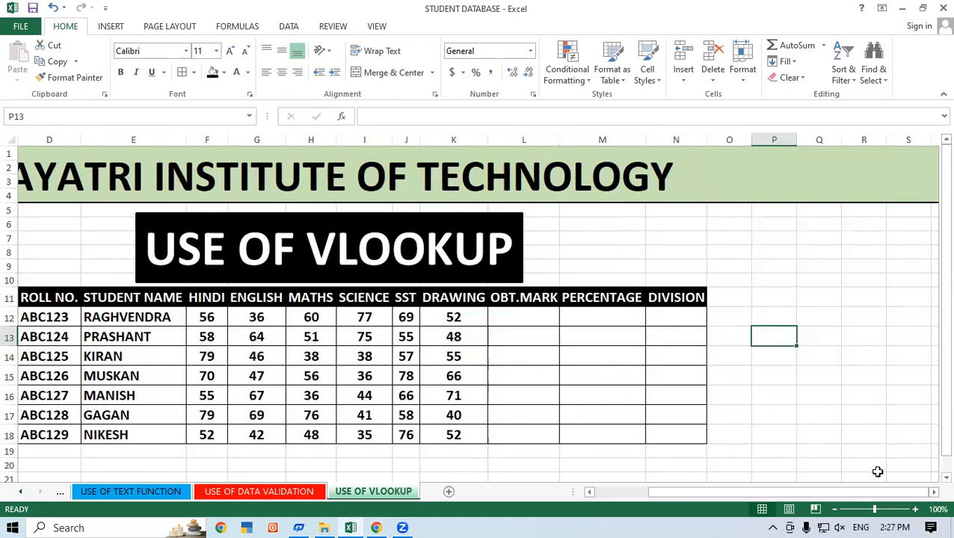
pyautogui.moveTo(836, 494); pyautogui.dragTo(800, 494)
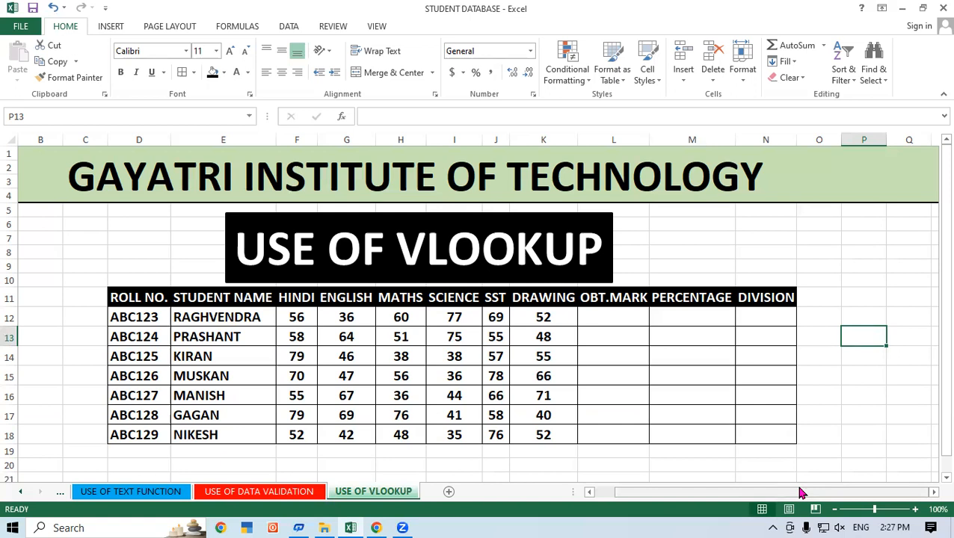
pyautogui.click(210, 341)
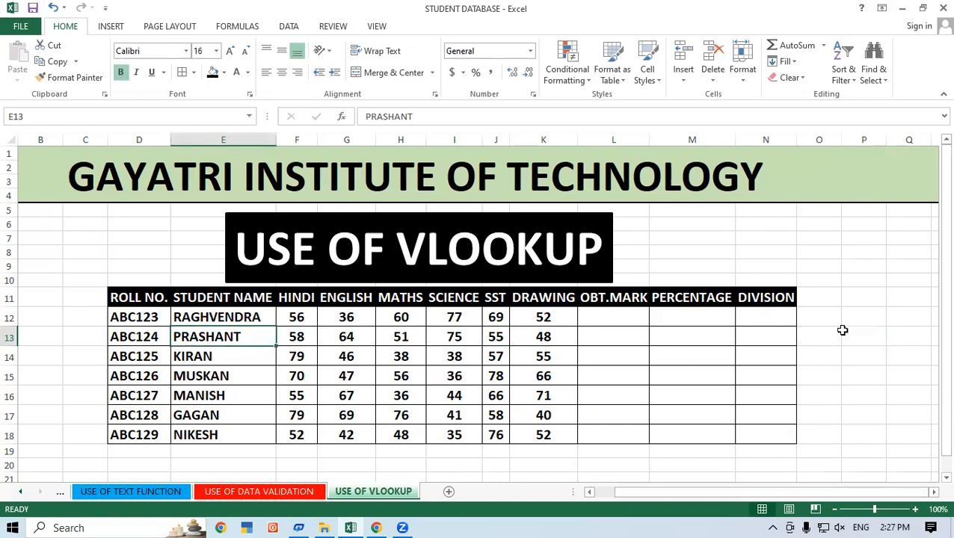
pyautogui.click(842, 332)
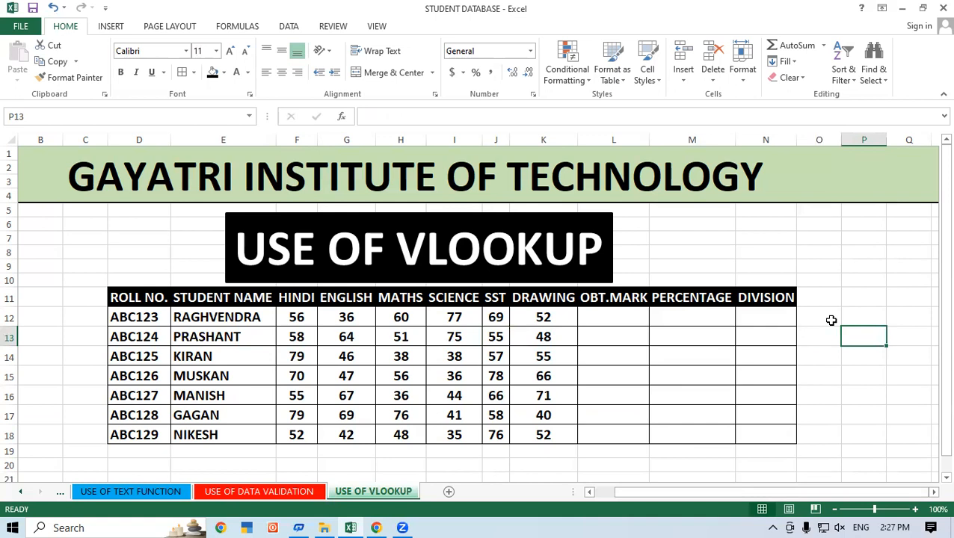
# Copy the table headings in D11:N11 and paste them transposed as a vertical list starting at P11.
pyautogui.click(932, 493)
pyautogui.click(933, 492)
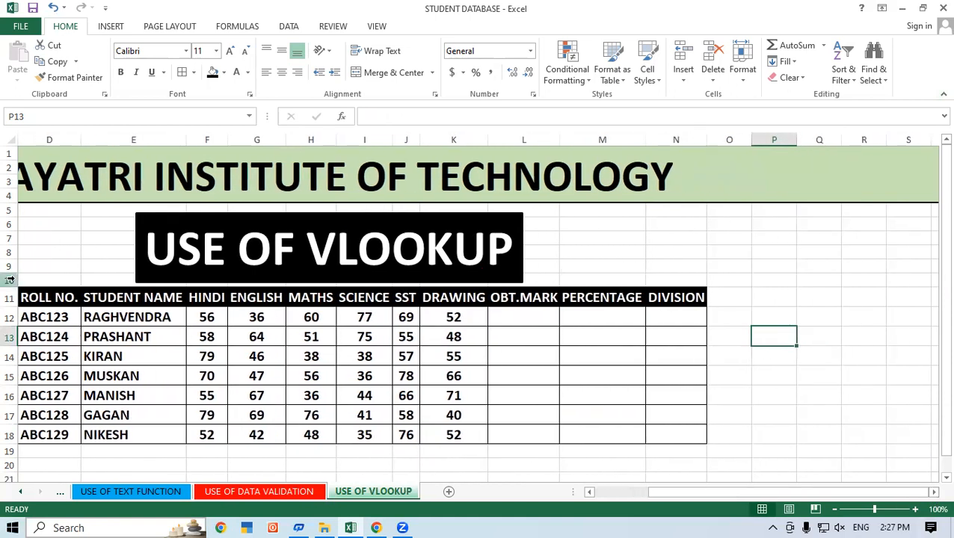
pyautogui.moveTo(41, 298); pyautogui.dragTo(673, 299)
pyautogui.rightClick(598, 299)
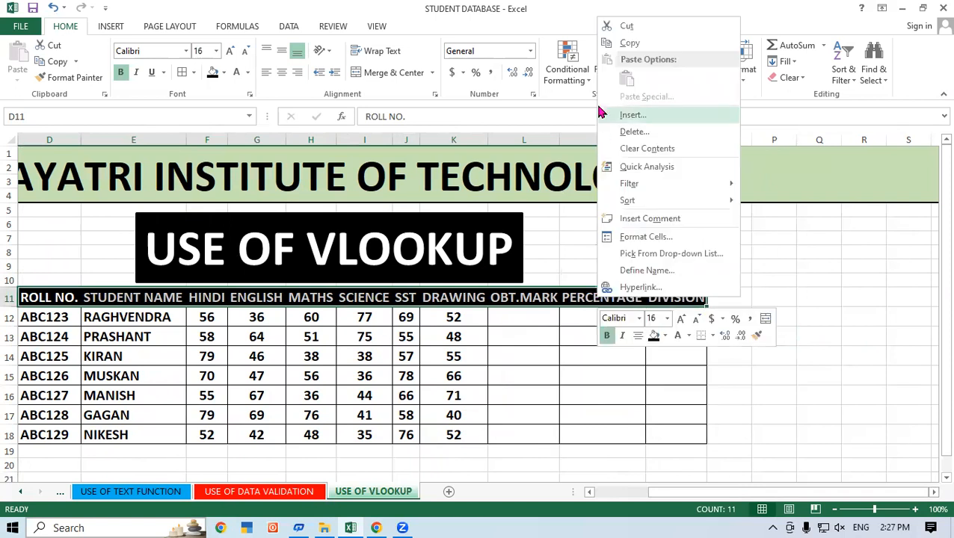
pyautogui.click(626, 43)
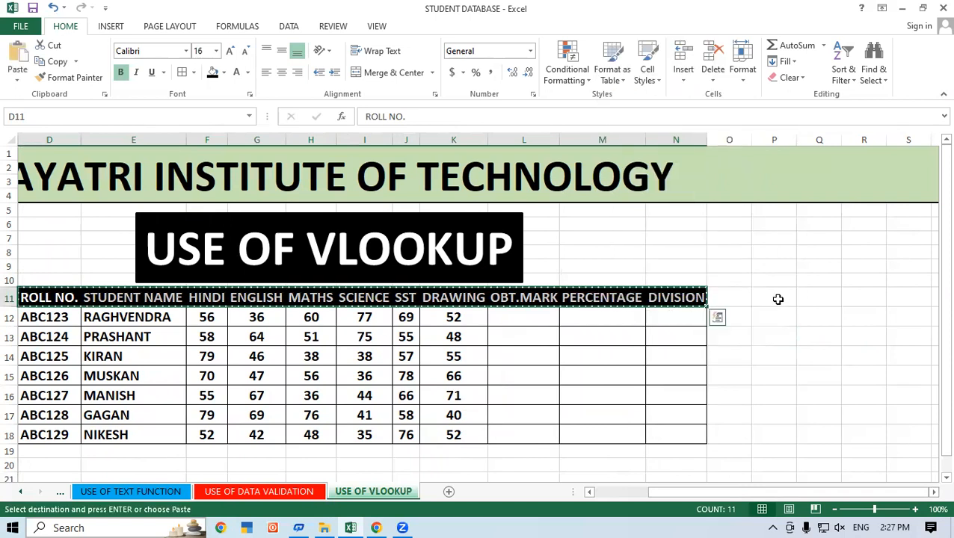
pyautogui.click(772, 295)
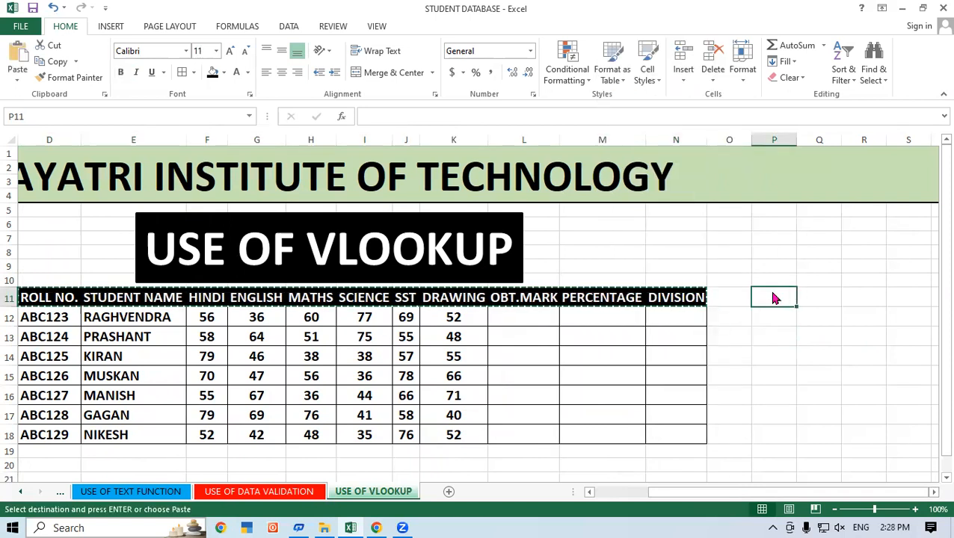
pyautogui.rightClick(774, 297)
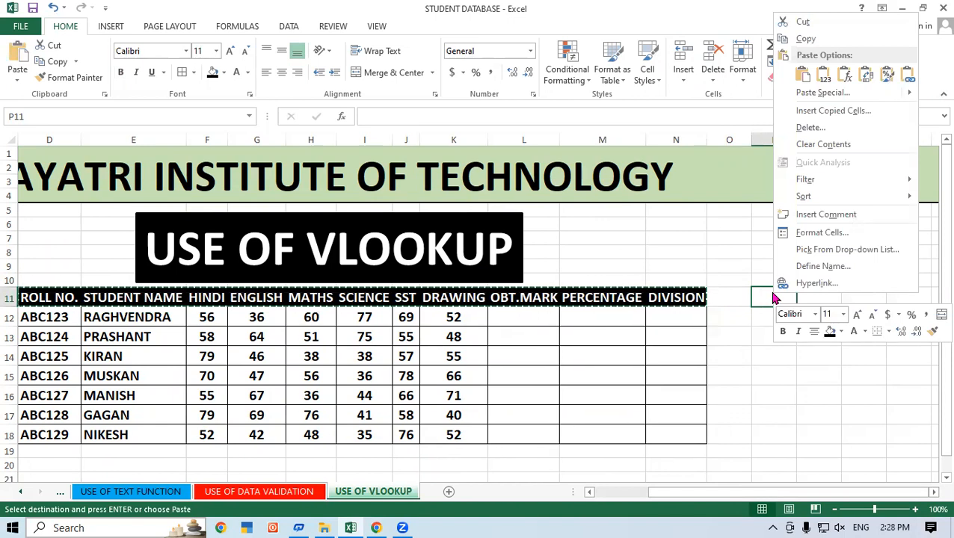
pyautogui.click(823, 93)
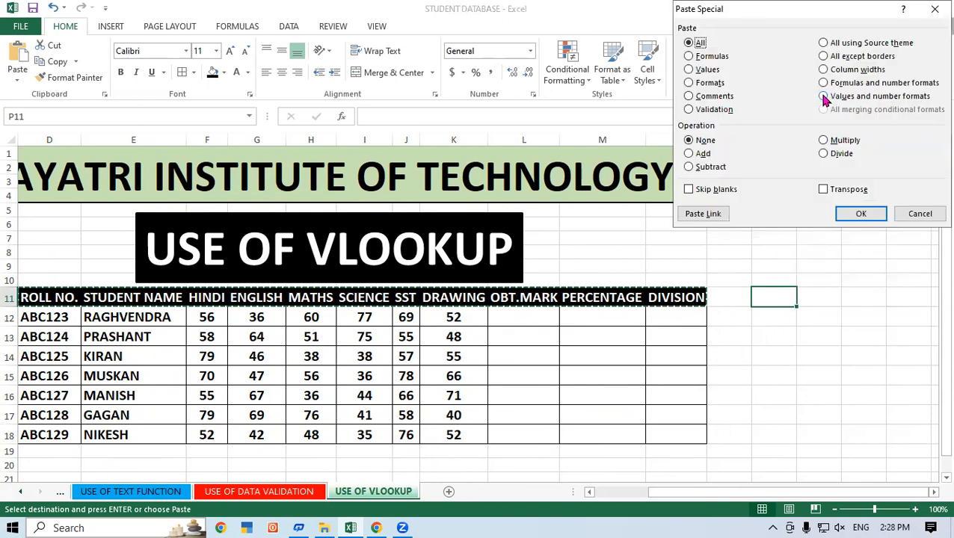
pyautogui.click(833, 193)
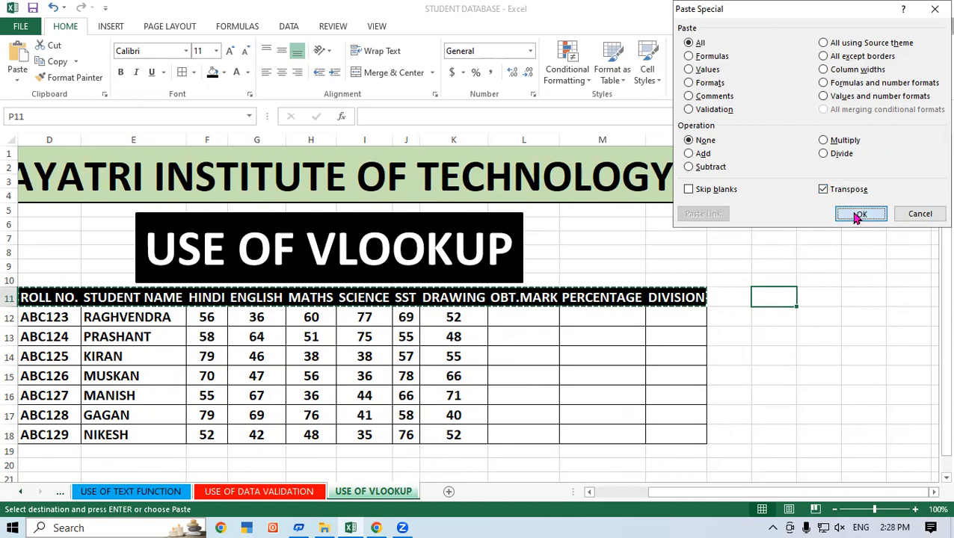
pyautogui.click(854, 214)
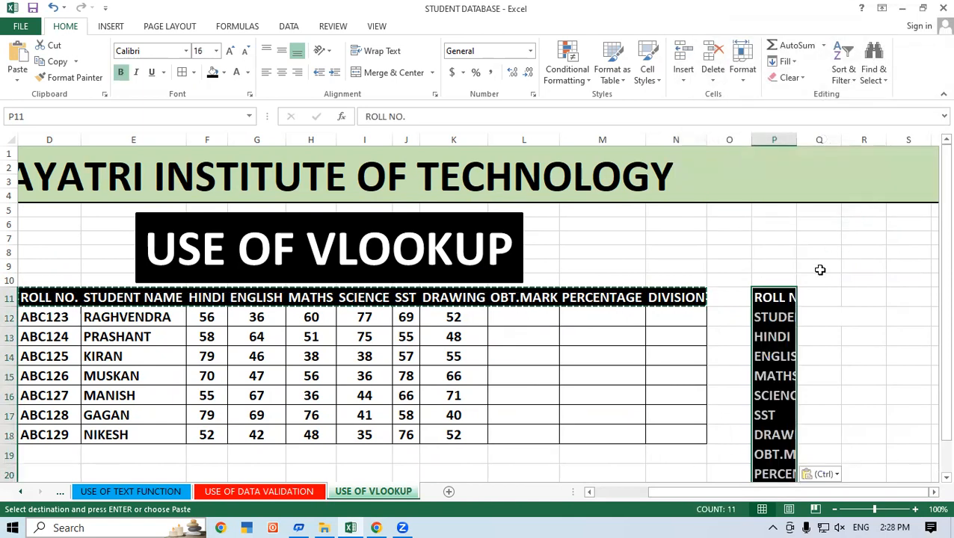
# Cut the vertical heading list P11:P21 and paste it so that it starts at P8.
pyautogui.click(827, 354)
pyautogui.moveTo(770, 298); pyautogui.dragTo(780, 452)
pyautogui.rightClick(782, 385)
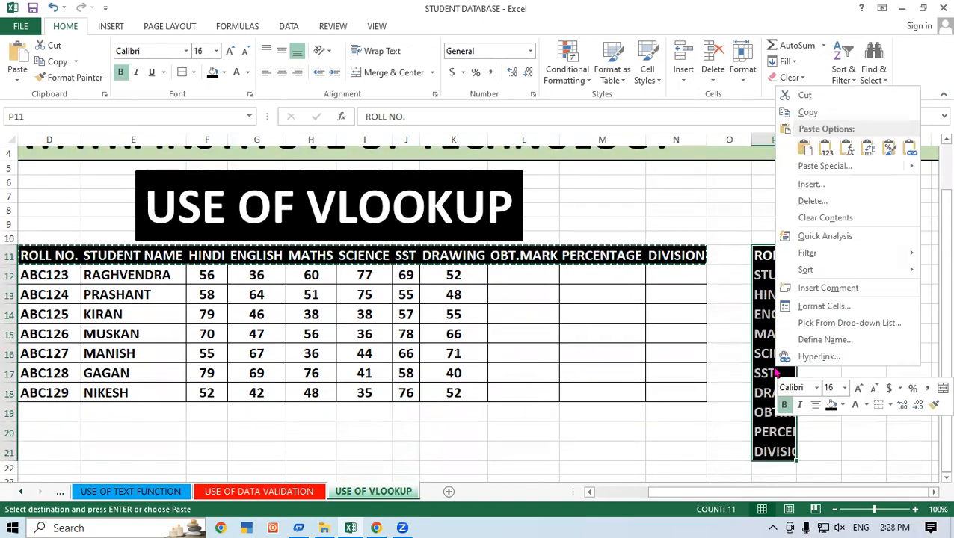
pyautogui.click(790, 107)
pyautogui.scroll(1, 762, 259)
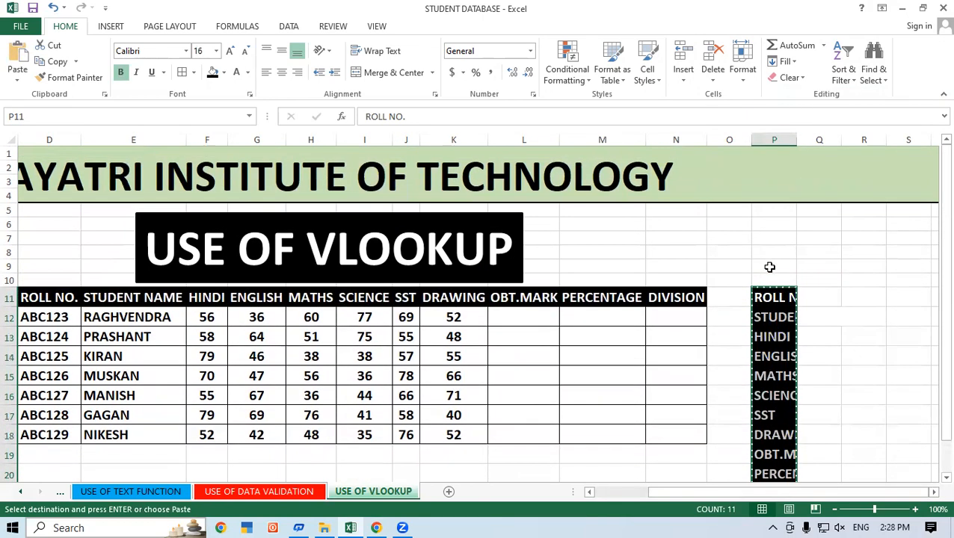
pyautogui.click(780, 251)
pyautogui.rightClick(780, 251)
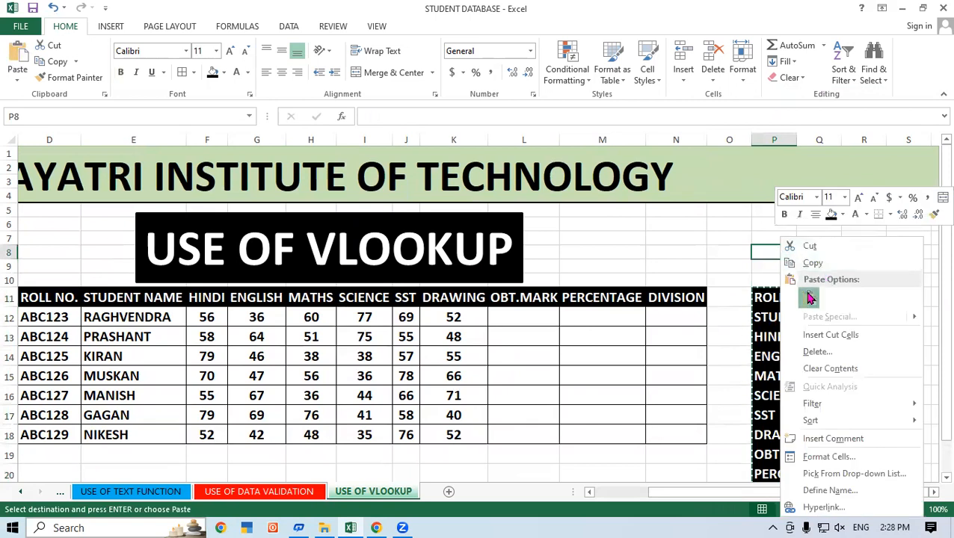
pyautogui.click(800, 293)
pyautogui.click(845, 320)
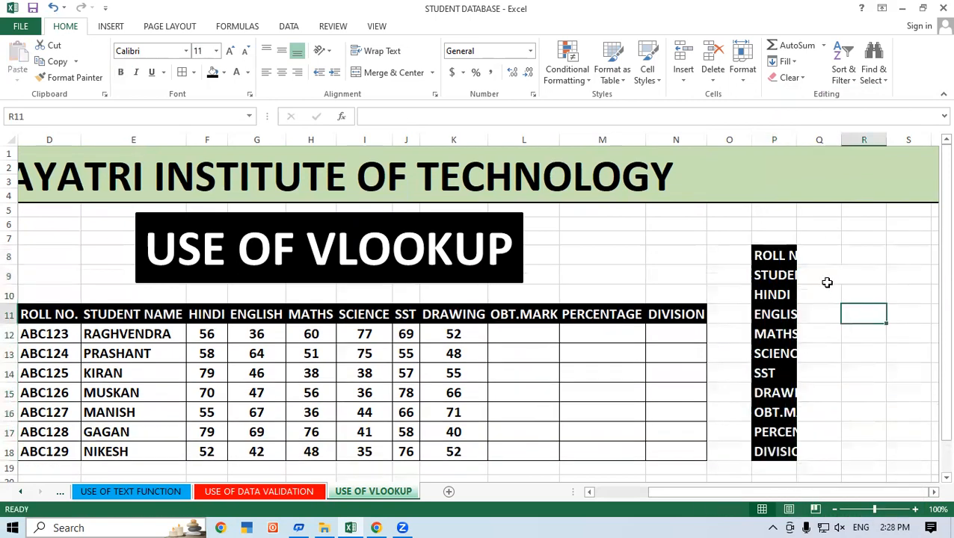
# AutoFit the width of column P to its labels and apply all borders to P8:Q18.
pyautogui.doubleClick(797, 140)
pyautogui.click(872, 302)
pyautogui.moveTo(807, 256); pyautogui.dragTo(879, 410)
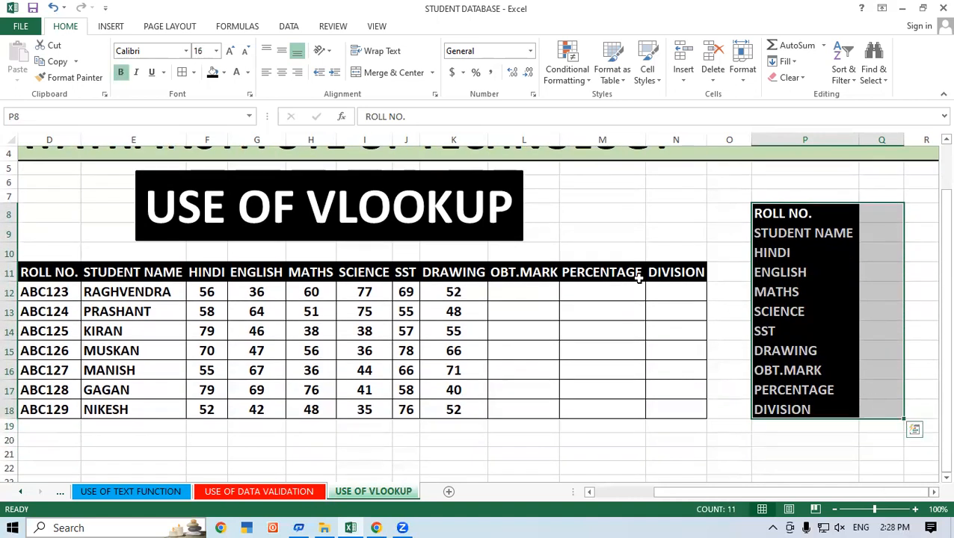
# Remove the fill from P8:Q18 and set its font color to black.
pyautogui.click(224, 72)
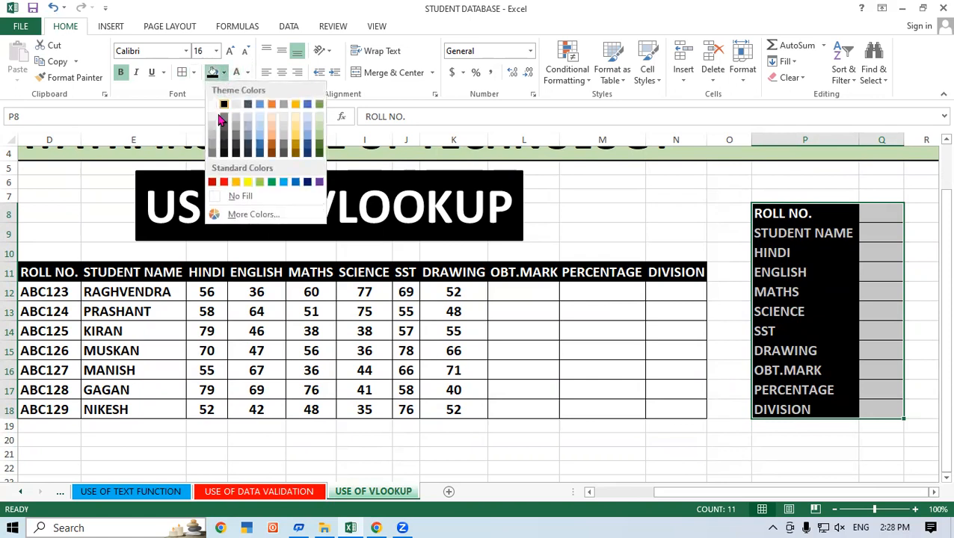
pyautogui.click(224, 197)
pyautogui.click(248, 74)
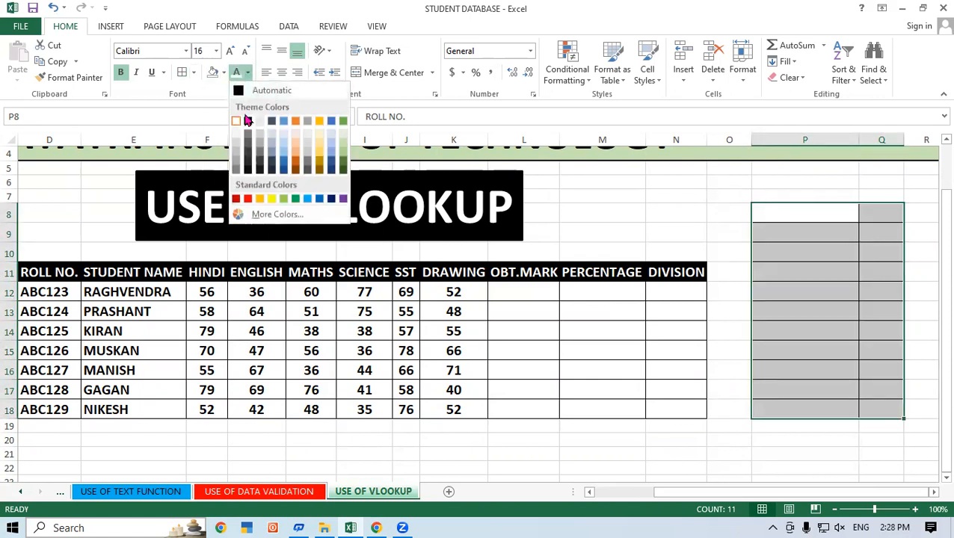
pyautogui.click(247, 121)
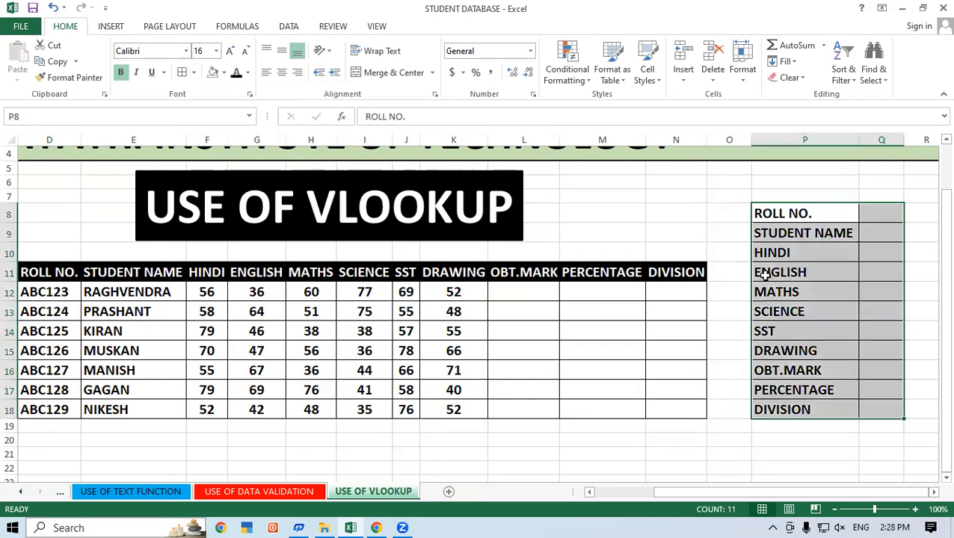
pyautogui.click(874, 296)
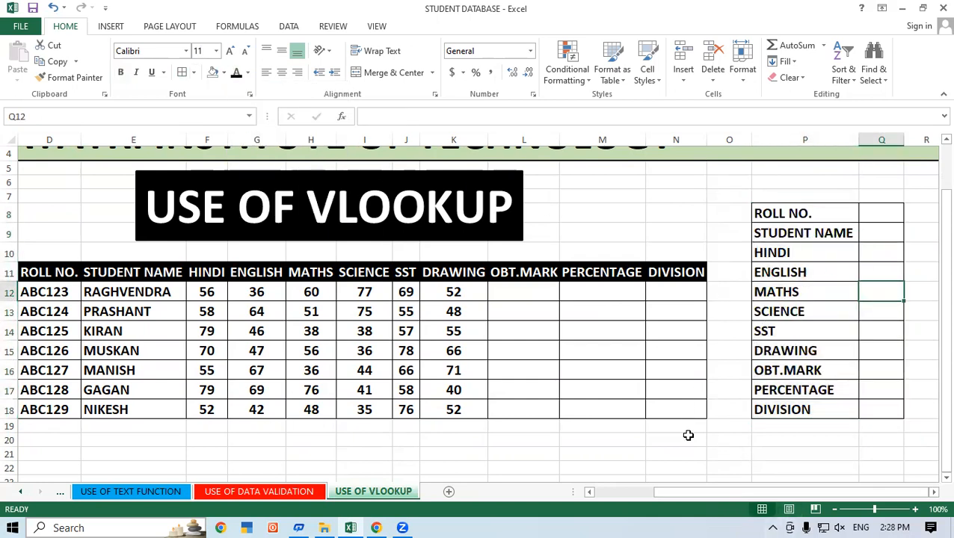
# Copy the first student's roll number from D12 and paste it beside the ROLL NO. label in Q8.
pyautogui.scroll(1, 686, 429)
pyautogui.scroll(-2, 742, 324)
pyautogui.scroll(1, 742, 324)
pyautogui.moveTo(718, 497); pyautogui.dragTo(693, 499)
pyautogui.scroll(1, 693, 481)
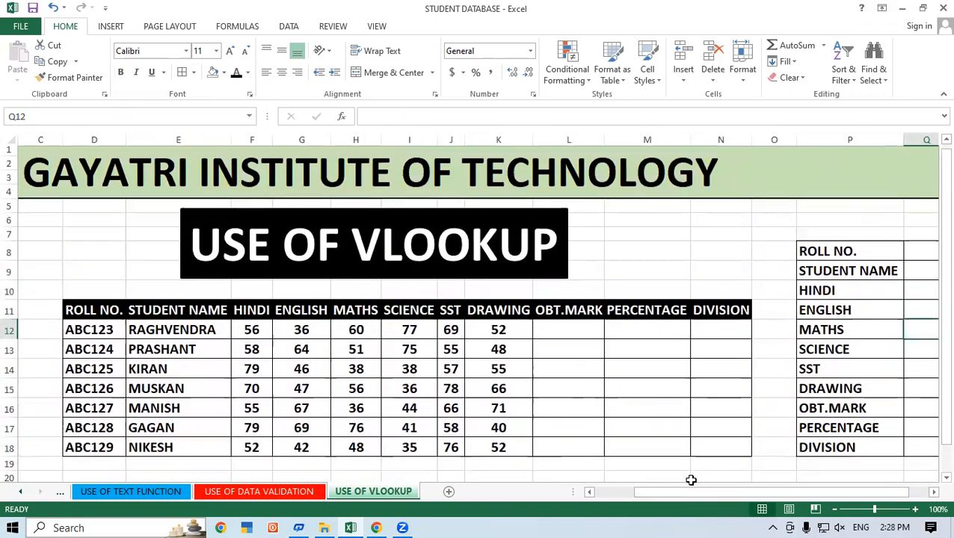
pyautogui.click(100, 333)
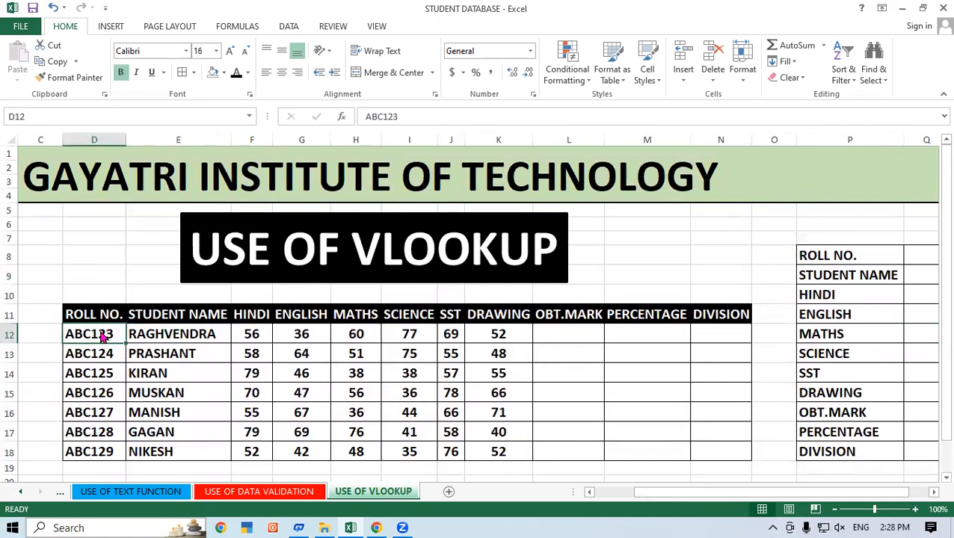
pyautogui.rightClick(101, 334)
pyautogui.click(138, 80)
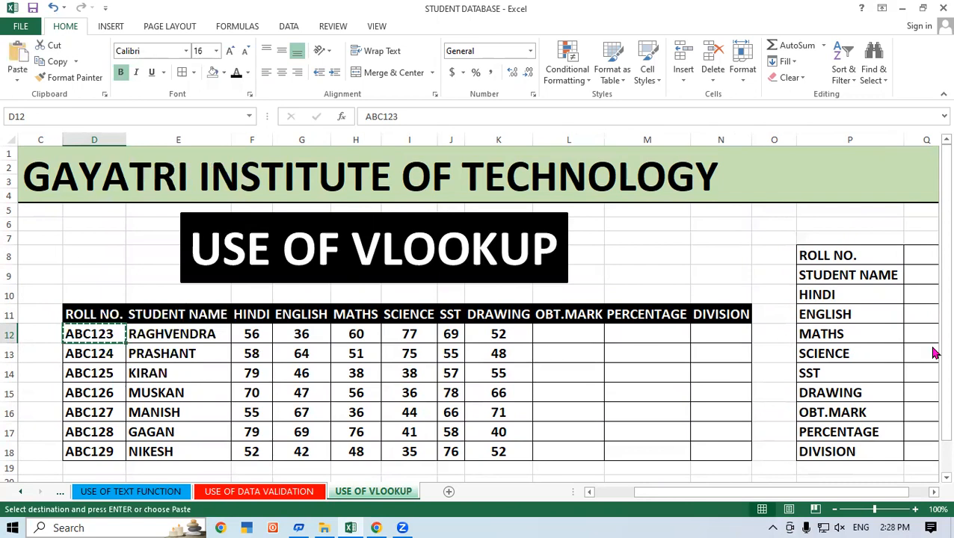
pyautogui.click(910, 249)
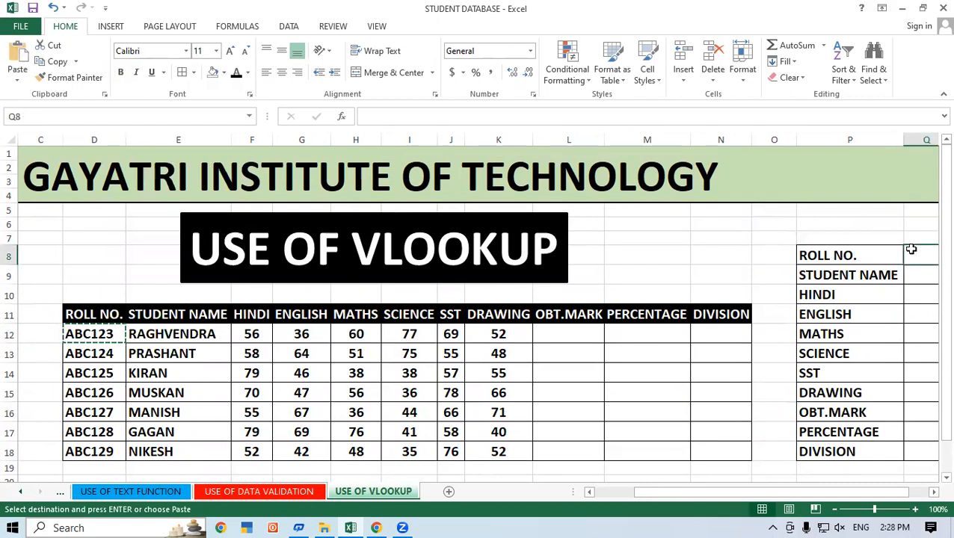
pyautogui.hotkey('ctrl', 'v')
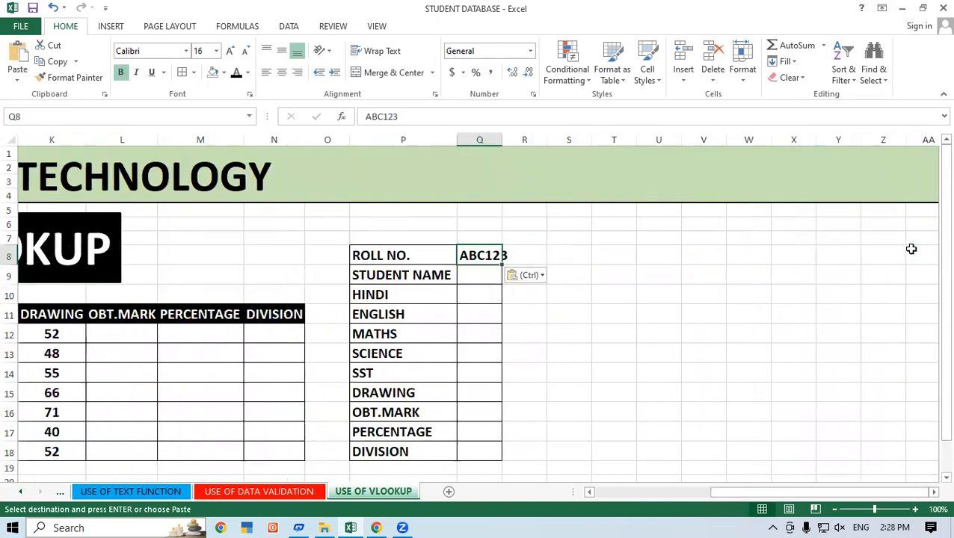
# AutoFit the width of column Q to the roll number in Q8.
pyautogui.click(649, 389)
pyautogui.moveTo(745, 492); pyautogui.dragTo(682, 495)
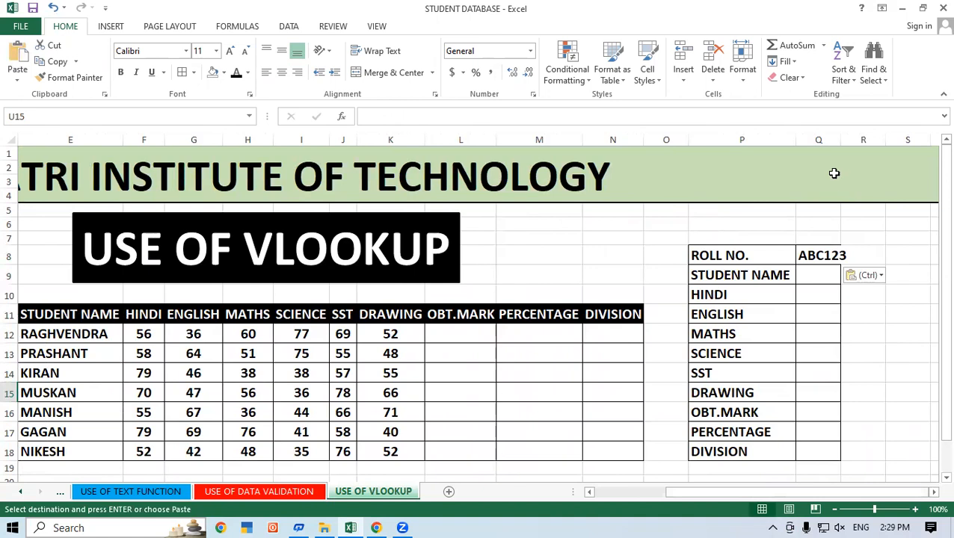
pyautogui.doubleClick(841, 140)
pyautogui.click(889, 317)
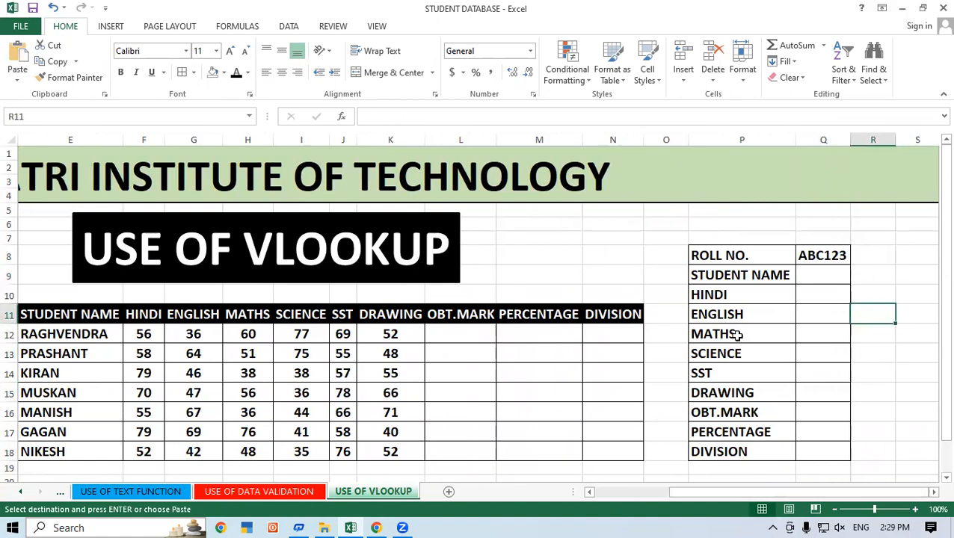
# Add leading spaces before the GAYATRI INSTITUTE OF TECHNOLOGY title in merged cell A1 to shift it further along the banner.
pyautogui.moveTo(843, 495); pyautogui.dragTo(830, 496)
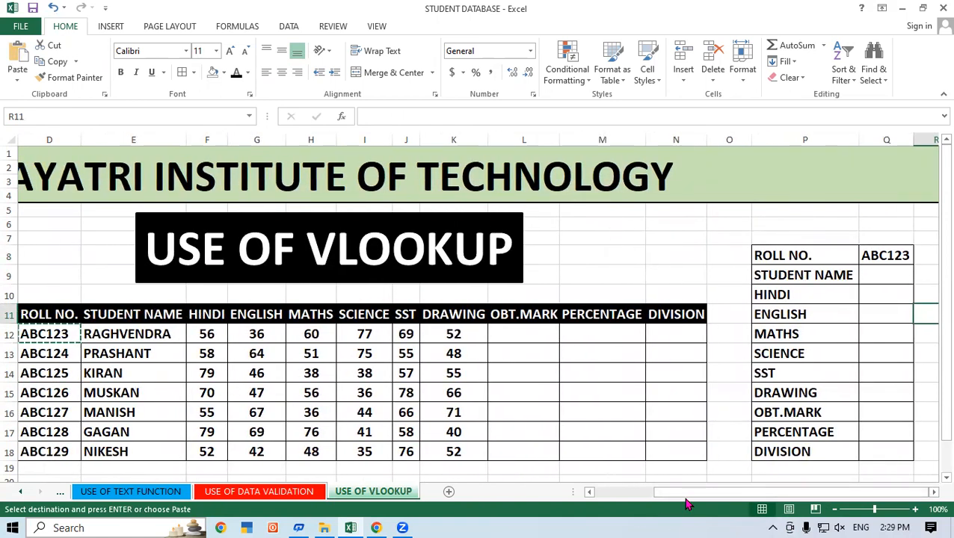
pyautogui.moveTo(665, 495); pyautogui.dragTo(603, 499)
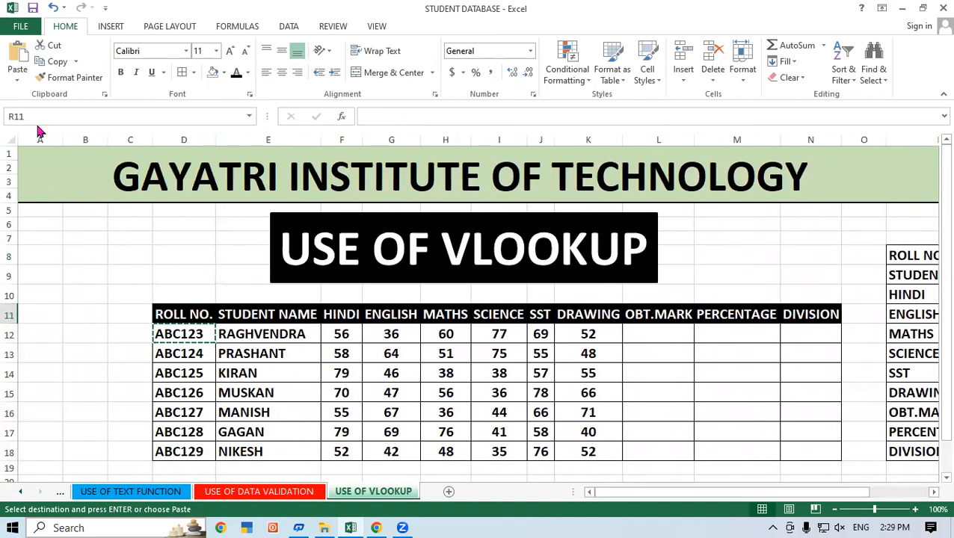
pyautogui.doubleClick(112, 185)
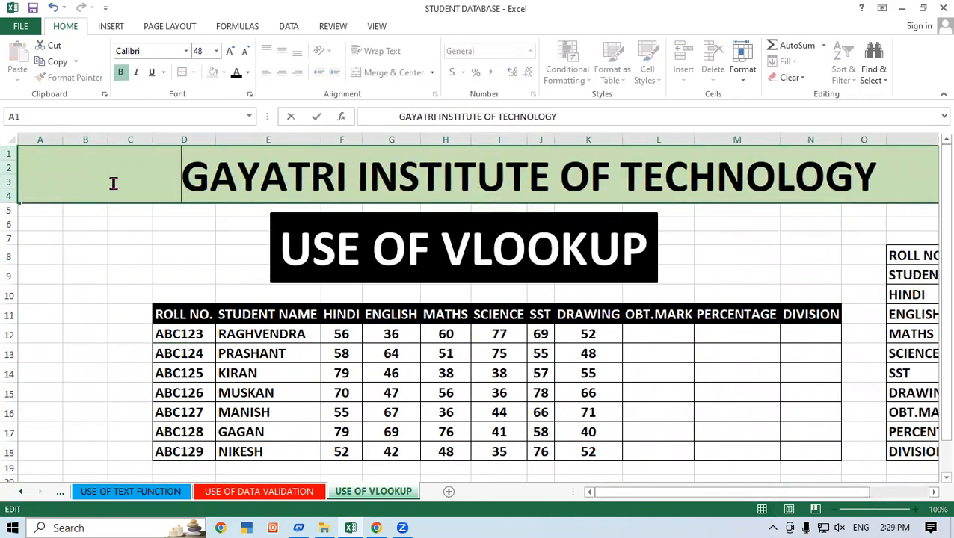
pyautogui.click(818, 434)
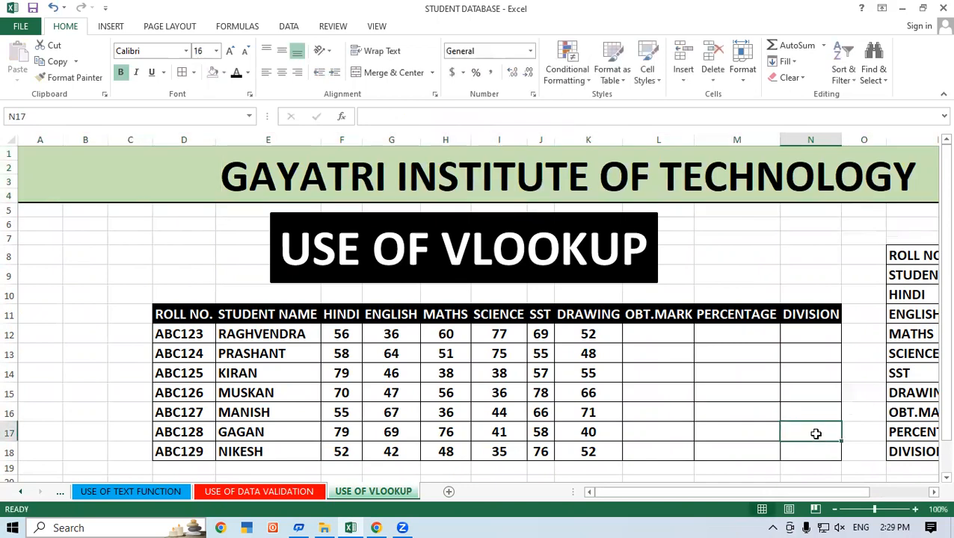
pyautogui.moveTo(807, 494); pyautogui.dragTo(848, 493)
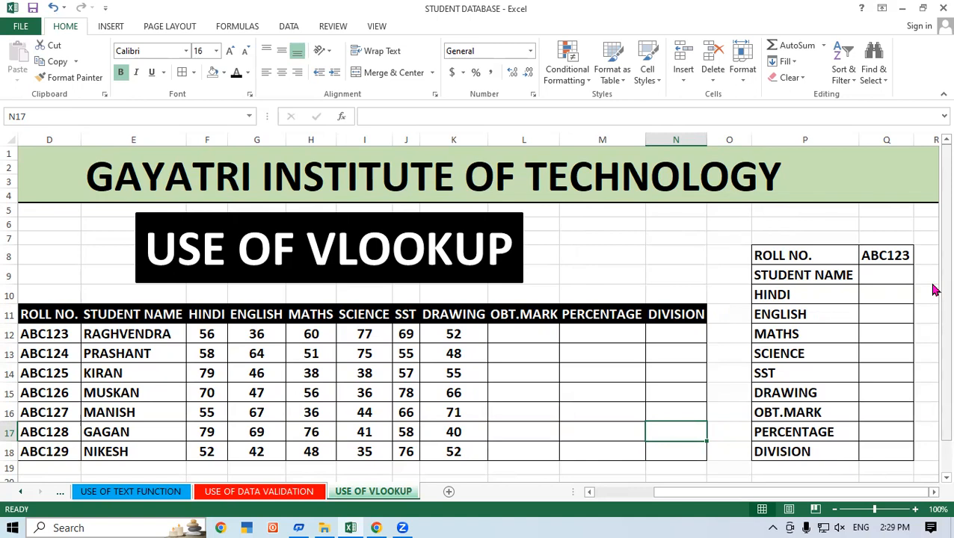
pyautogui.click(882, 270)
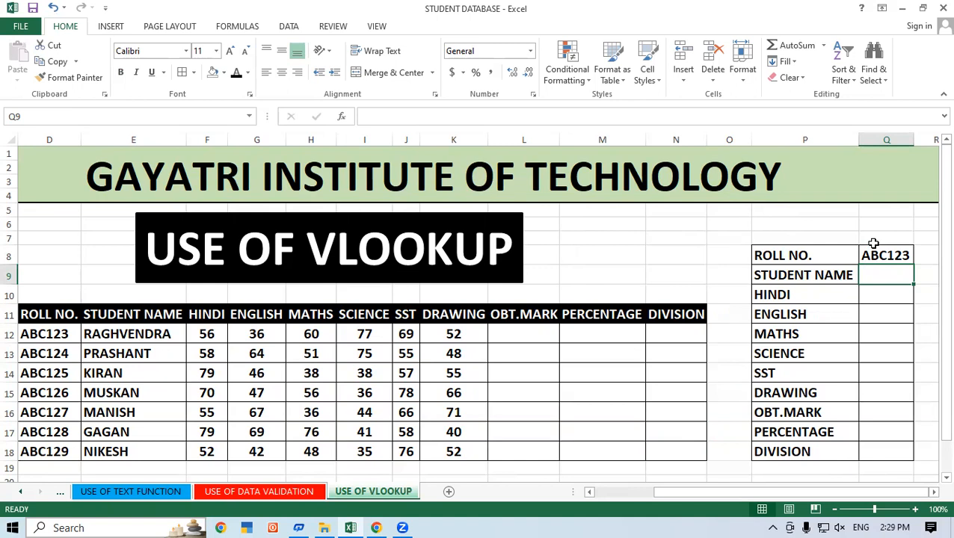
pyautogui.write('=')
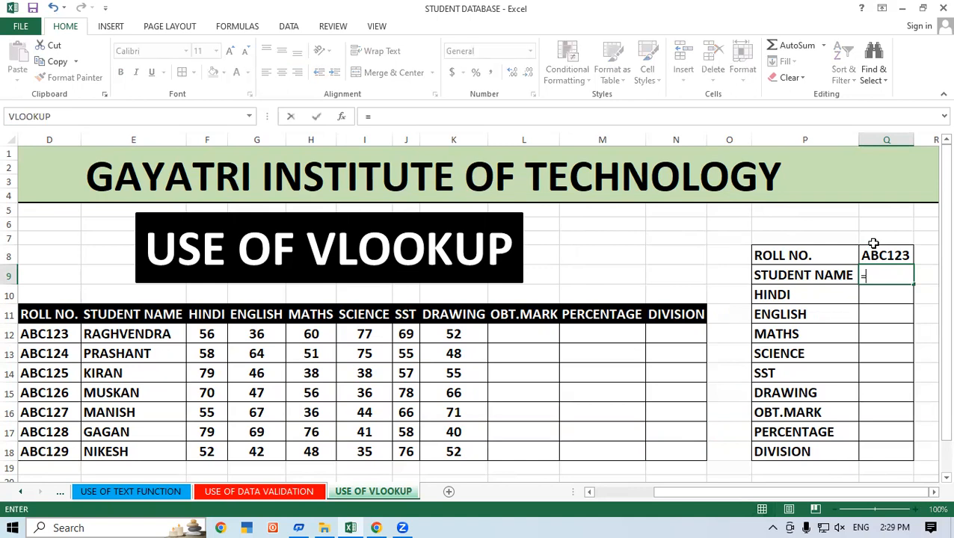
pyautogui.press('BackSpace')
pyautogui.click(647, 256)
# Copy the formatting of DRAWING mark cell K13 onto the empty form cells Q9:Q18.
pyautogui.click(423, 354)
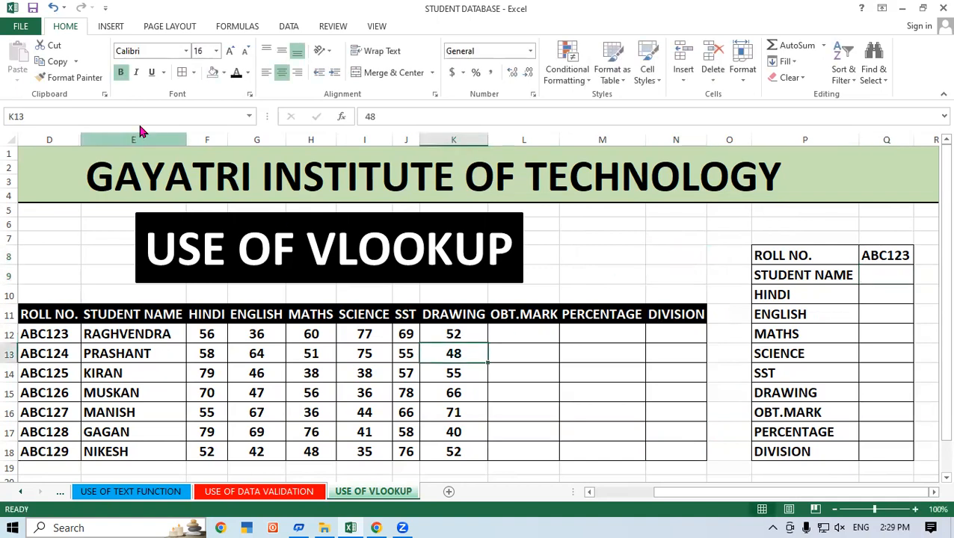
pyautogui.click(74, 77)
pyautogui.moveTo(873, 276); pyautogui.dragTo(891, 452)
pyautogui.click(666, 243)
pyautogui.click(882, 273)
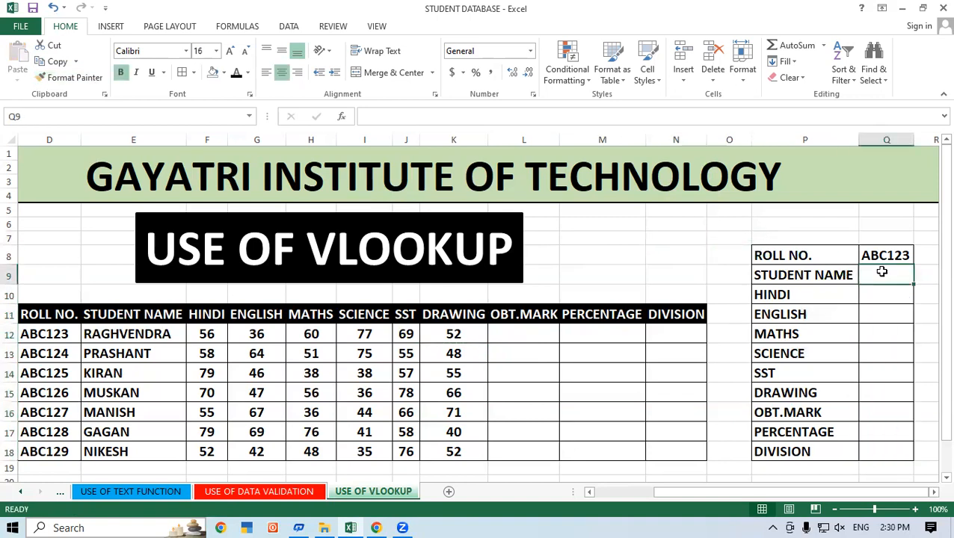
pyautogui.write('=VLOO')
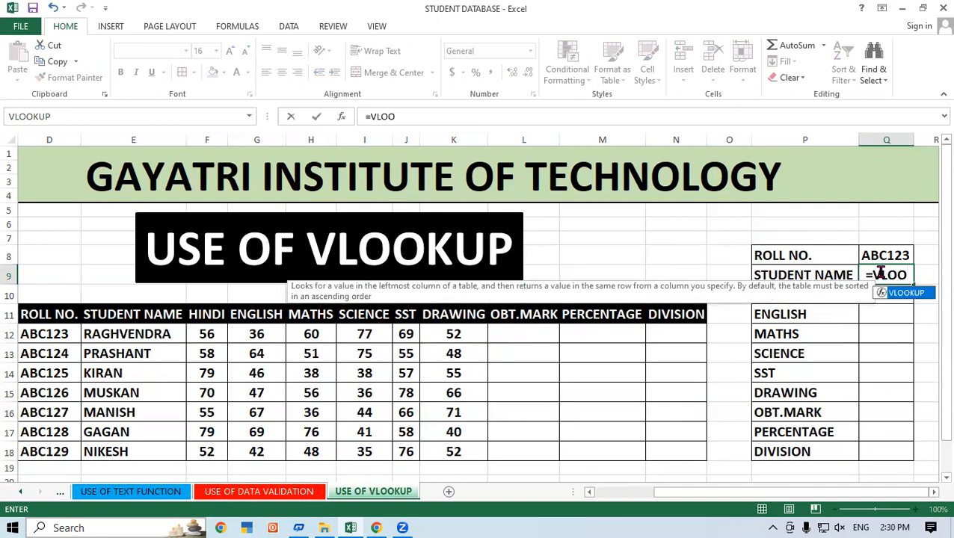
pyautogui.press('Tab')
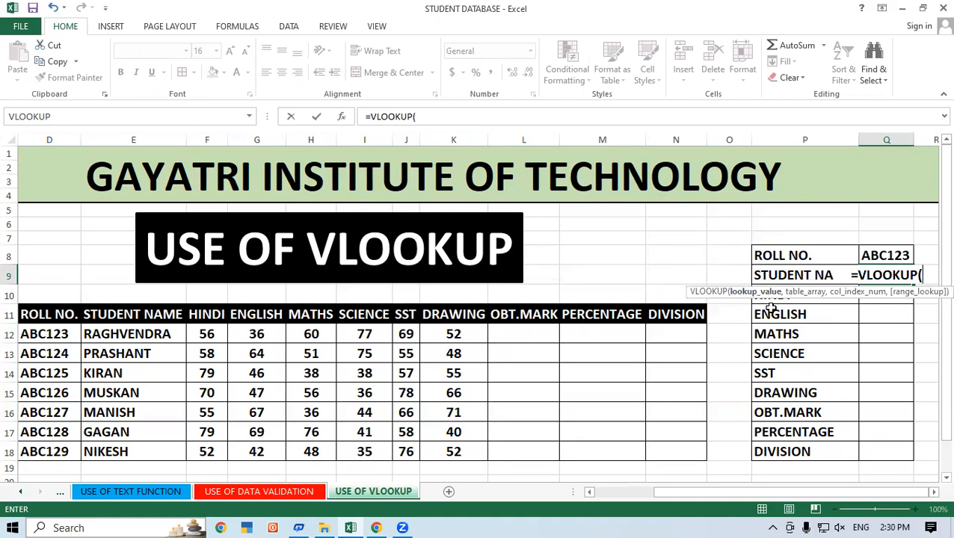
pyautogui.click(888, 257)
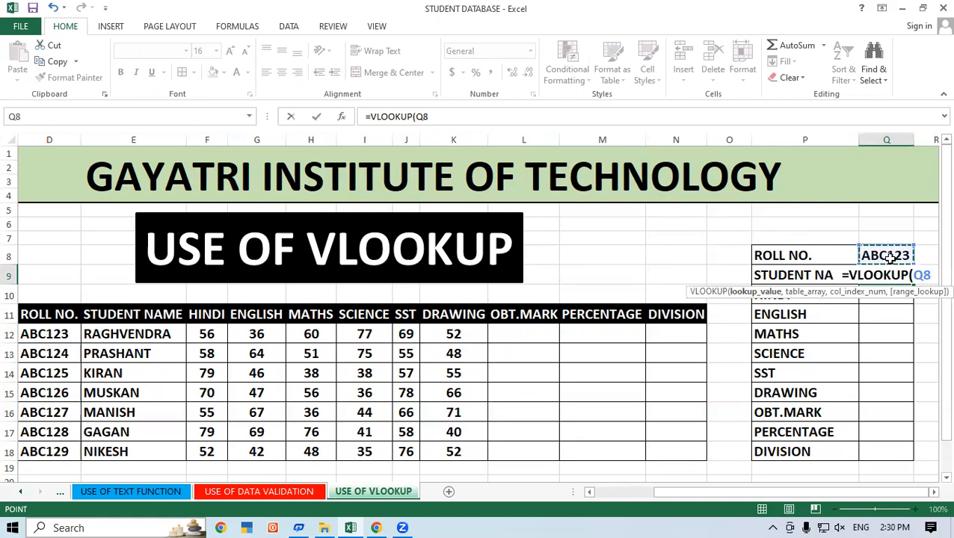
pyautogui.write(',')
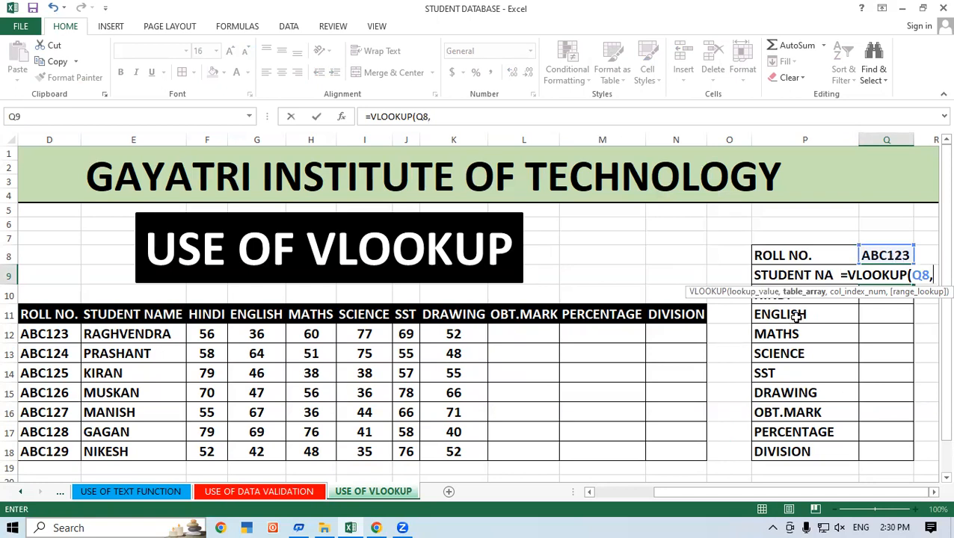
pyautogui.press('BackSpace')
pyautogui.press('BackSpace')
pyautogui.press('BackSpace')
pyautogui.press('BackSpace')
pyautogui.press('BackSpace')
pyautogui.press('BackSpace')
pyautogui.press('BackSpace')
pyautogui.press('BackSpace')
pyautogui.press('BackSpace')
pyautogui.press('BackSpace')
pyautogui.press('BackSpace')
pyautogui.press('BackSpace')
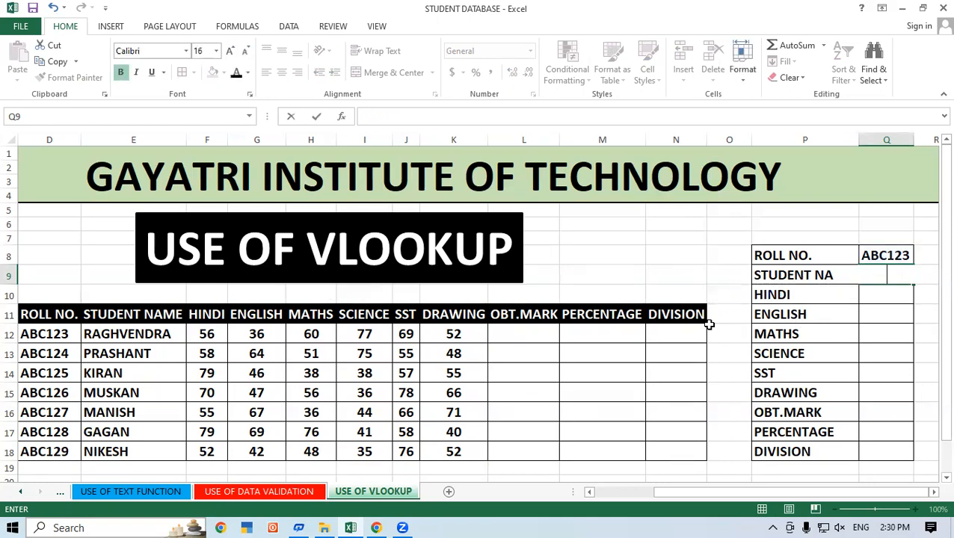
pyautogui.click(640, 271)
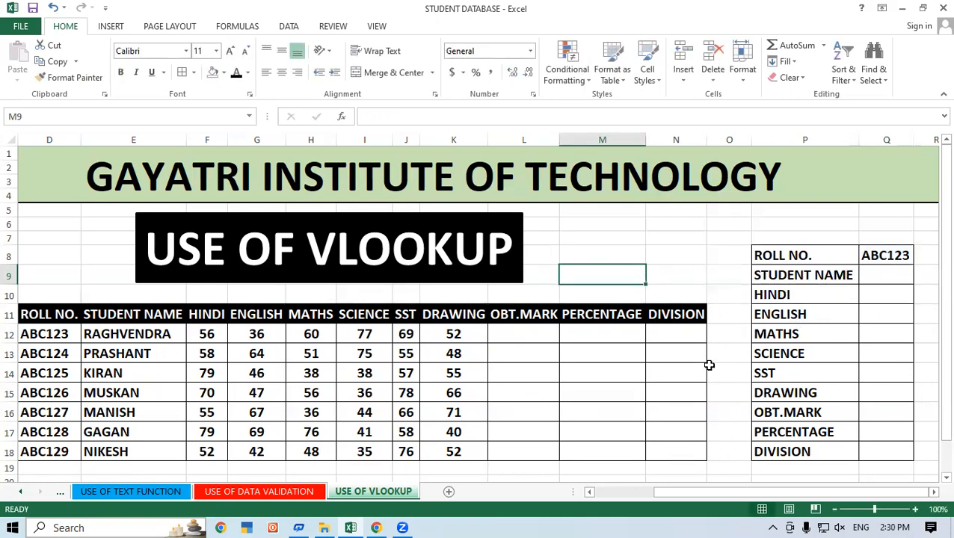
# Sum the first student's subject marks F12:K12 in OBT.MARK cell L12 and fill the formula down to L18.
pyautogui.moveTo(522, 329); pyautogui.dragTo(686, 448)
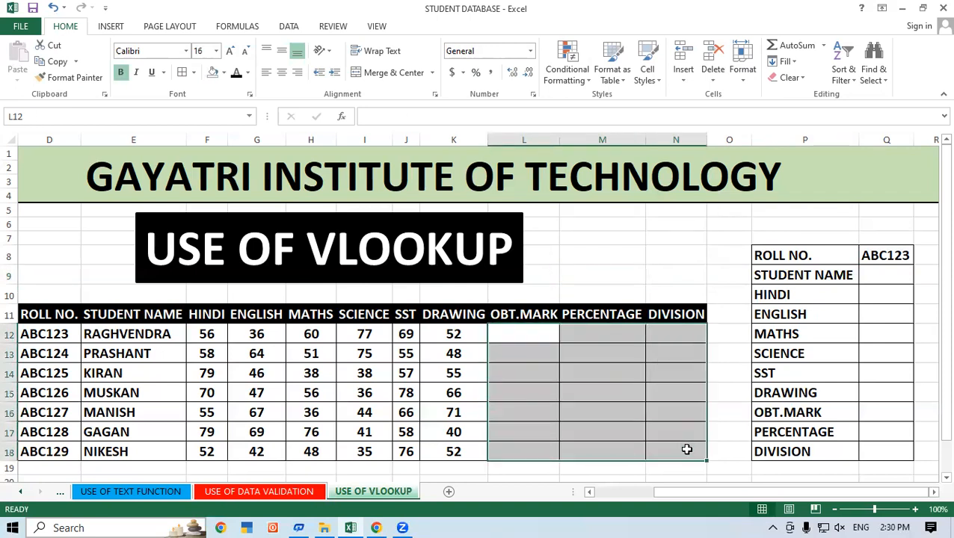
pyautogui.click(675, 397)
pyautogui.click(518, 330)
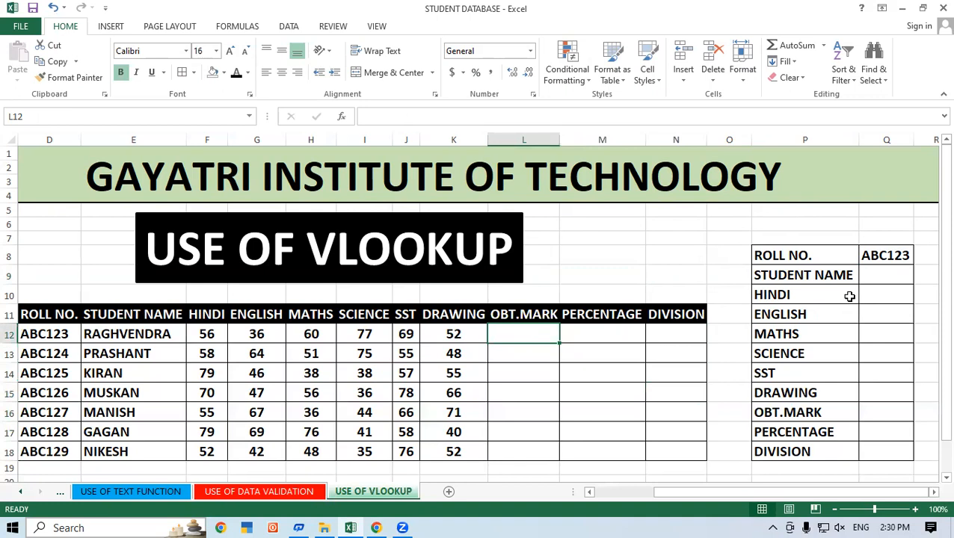
pyautogui.click(570, 396)
pyautogui.click(526, 334)
pyautogui.hotkey('alt', '=')
pyautogui.press('Return')
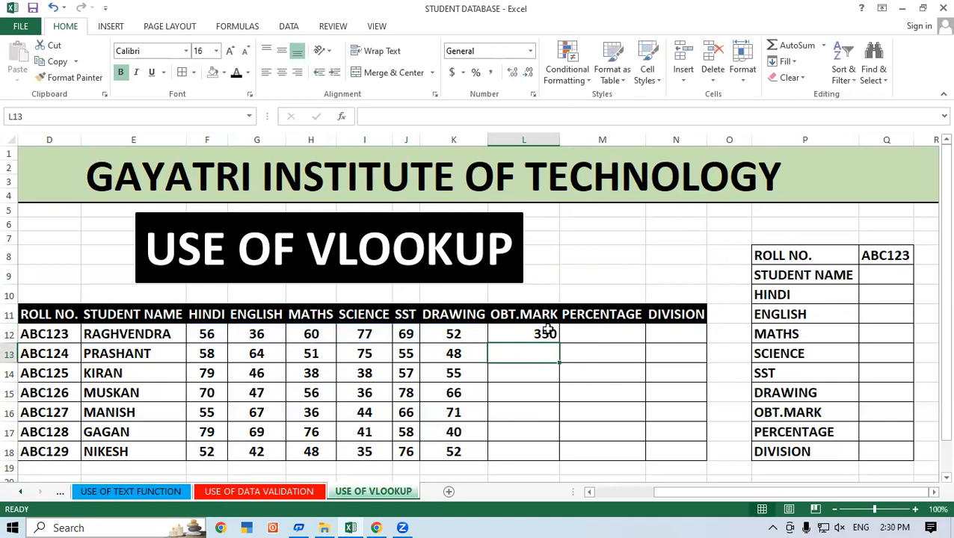
pyautogui.click(546, 333)
pyautogui.doubleClick(559, 343)
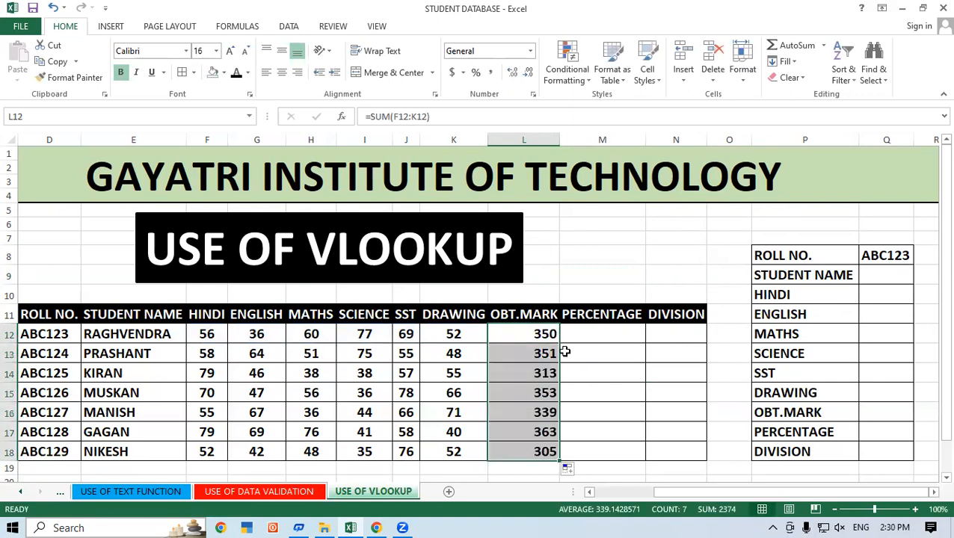
# Enter =L12/6 in PERCENTAGE cell M12 for the first student.
pyautogui.click(567, 352)
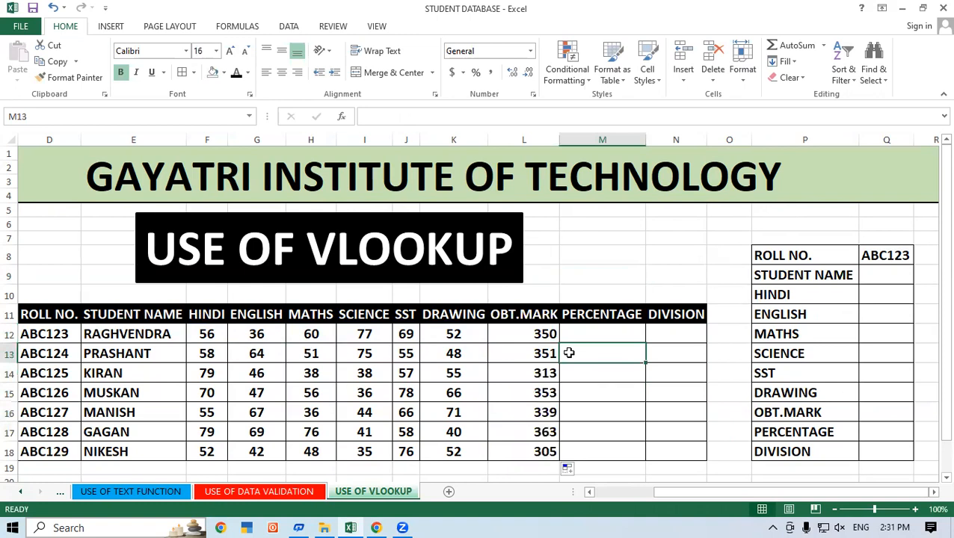
pyautogui.click(592, 331)
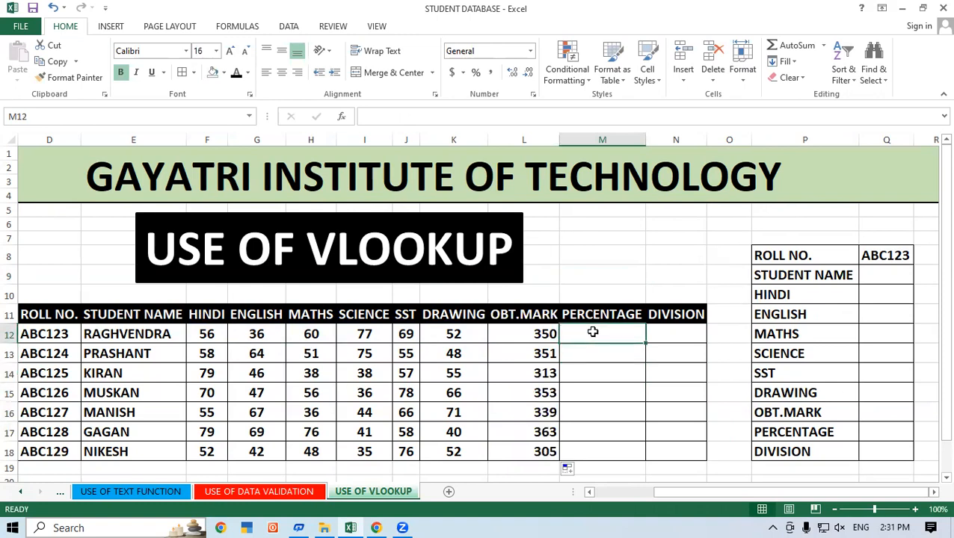
pyautogui.write('=')
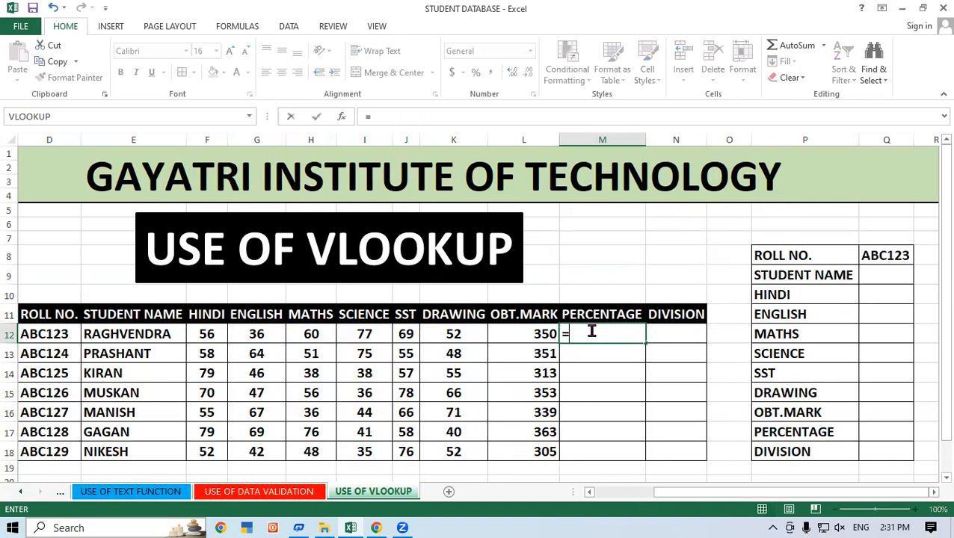
pyautogui.click(516, 336)
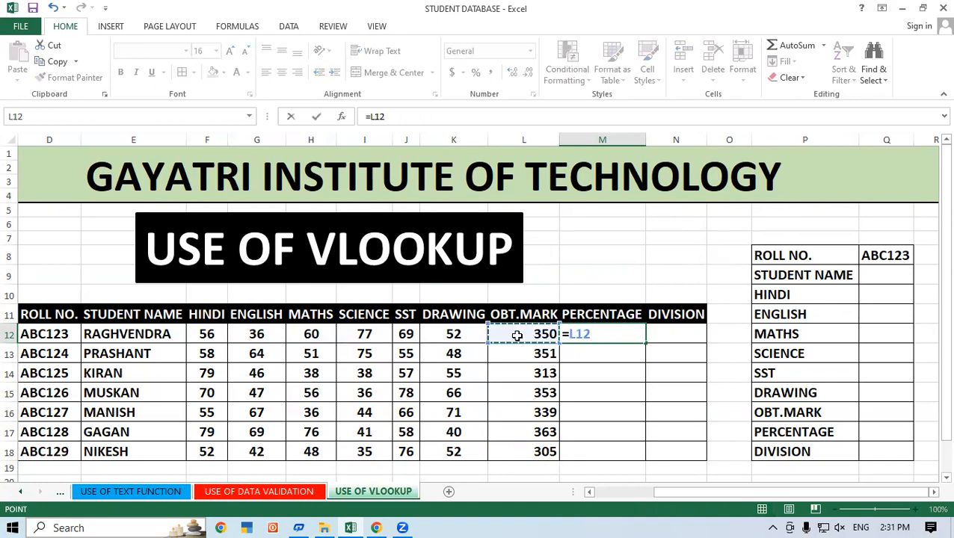
pyautogui.write('/')
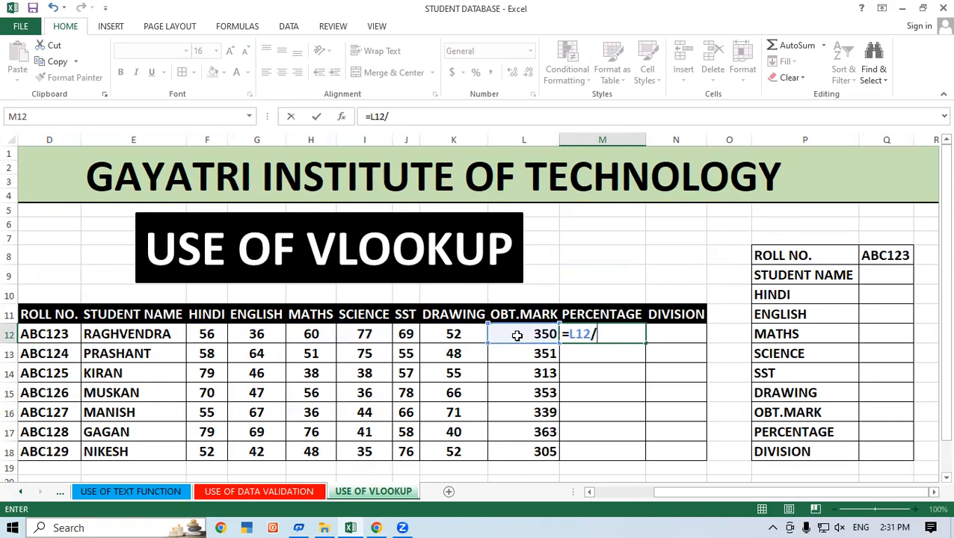
pyautogui.write('6')
pyautogui.press('Return')
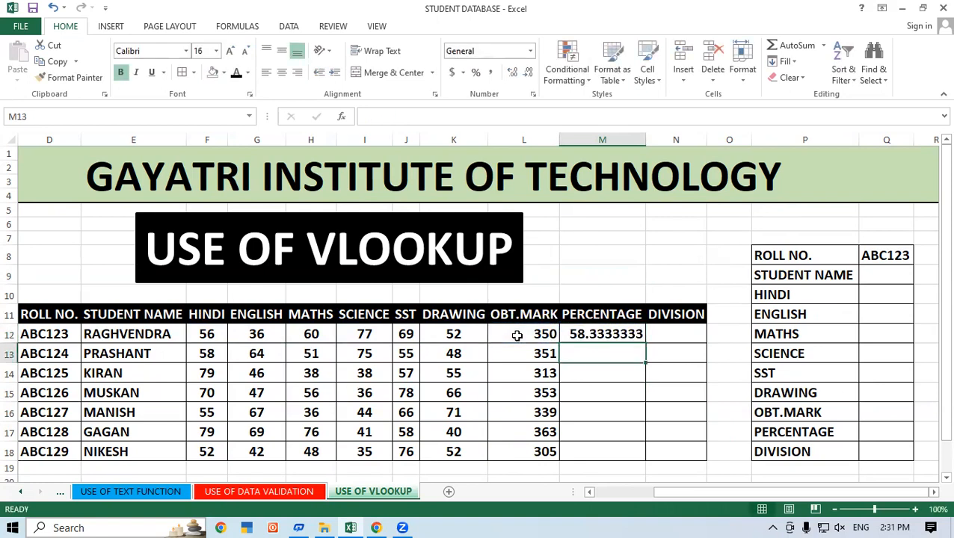
# Fill the percentage formula from M12 down to M18 and reduce the results to two decimal places.
pyautogui.click(607, 332)
pyautogui.doubleClick(644, 342)
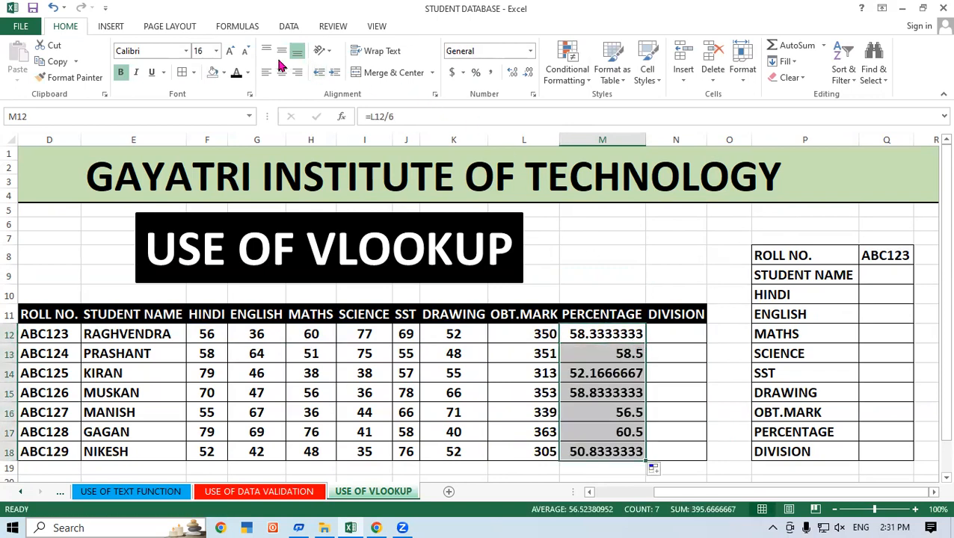
pyautogui.click(527, 74)
pyautogui.click(526, 75)
pyautogui.click(526, 75)
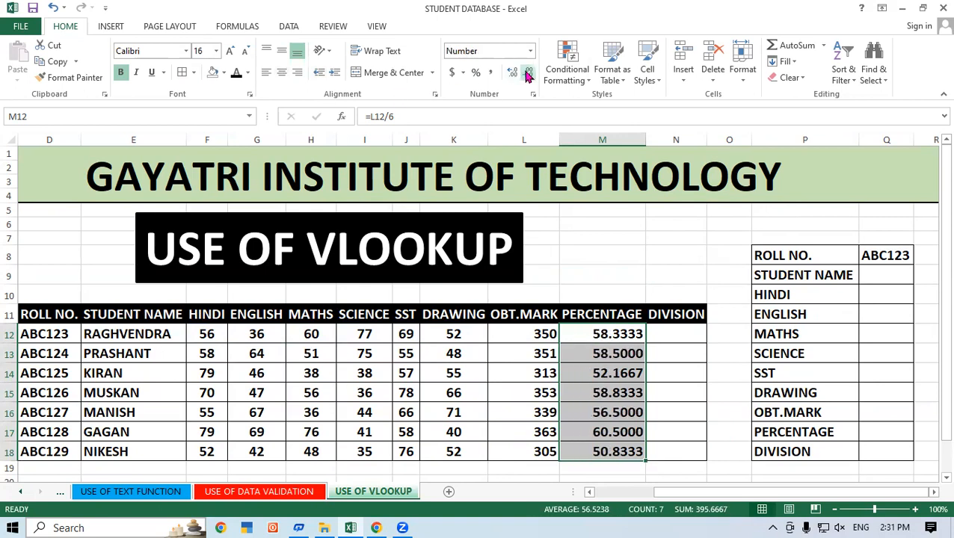
pyautogui.click(526, 74)
pyautogui.click(526, 74)
# Begin an IF formula in DIVISION cell N12 that returns "FIRST" when M12 is at least 60.
pyautogui.click(665, 337)
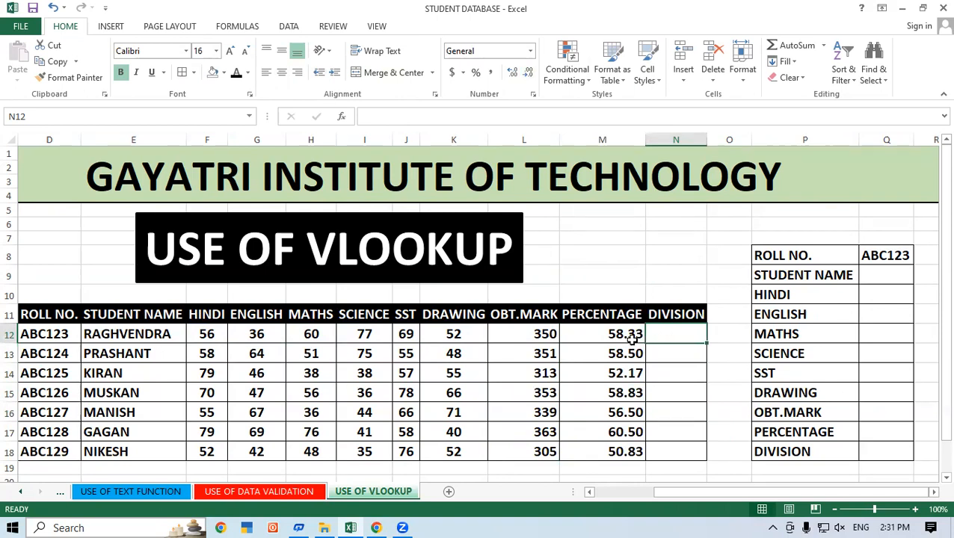
pyautogui.write('=I')
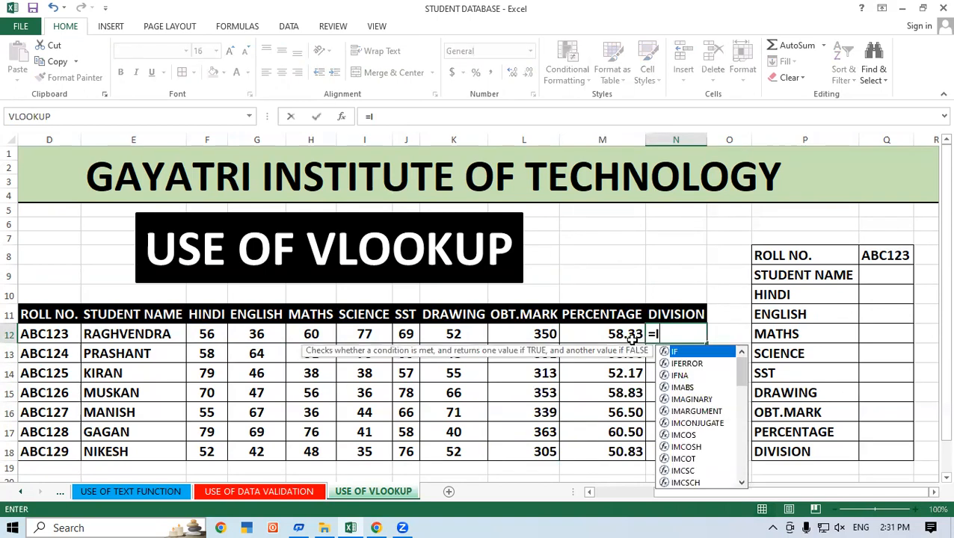
pyautogui.write('F(')
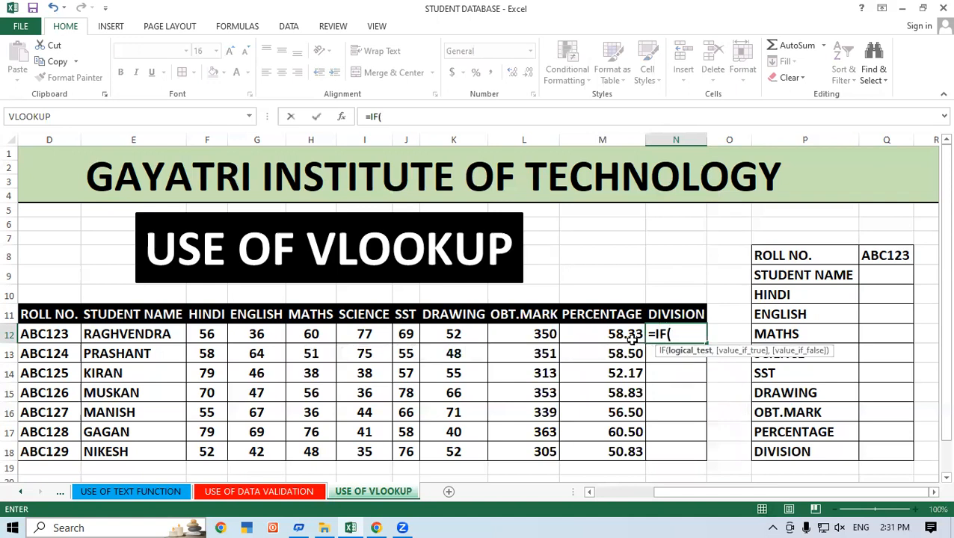
pyautogui.click(625, 336)
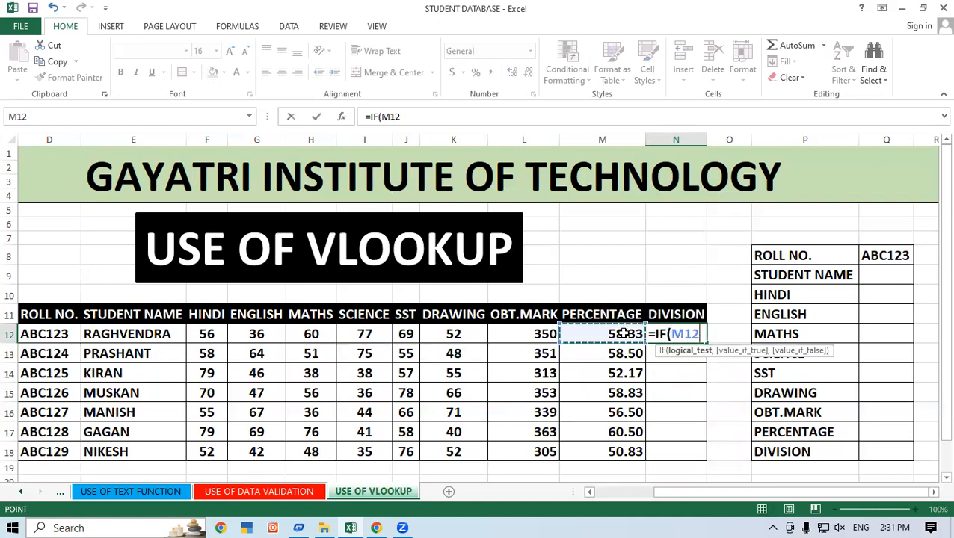
pyautogui.write('>=')
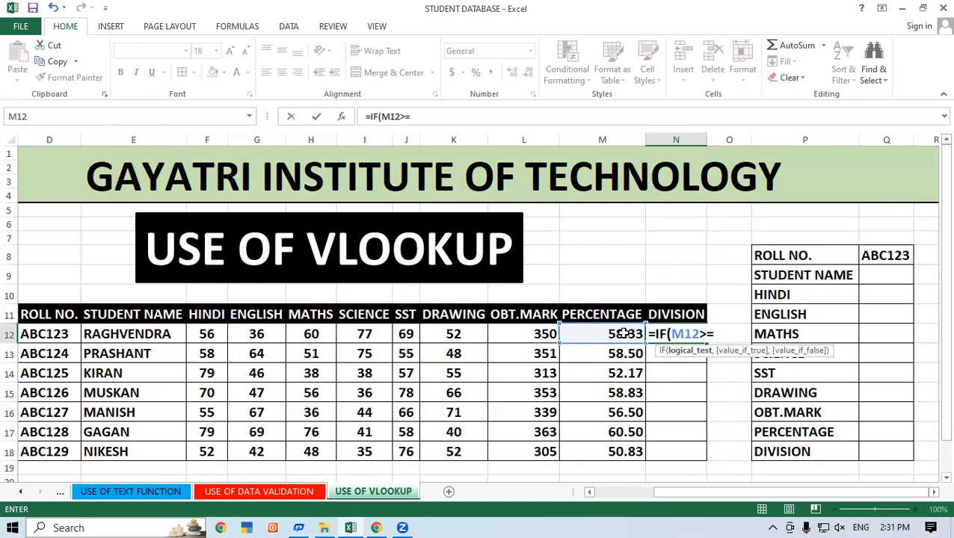
pyautogui.write('60,')
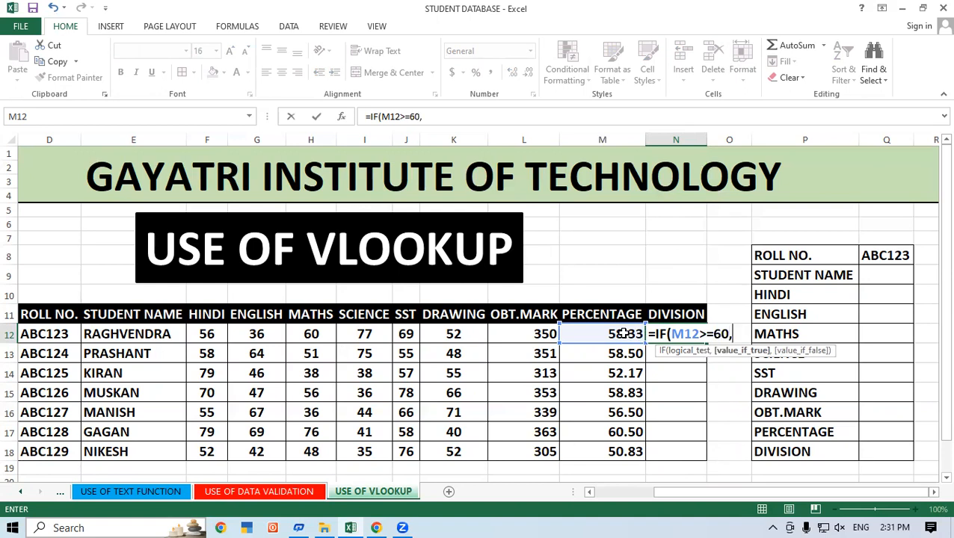
pyautogui.write('"FIRST')
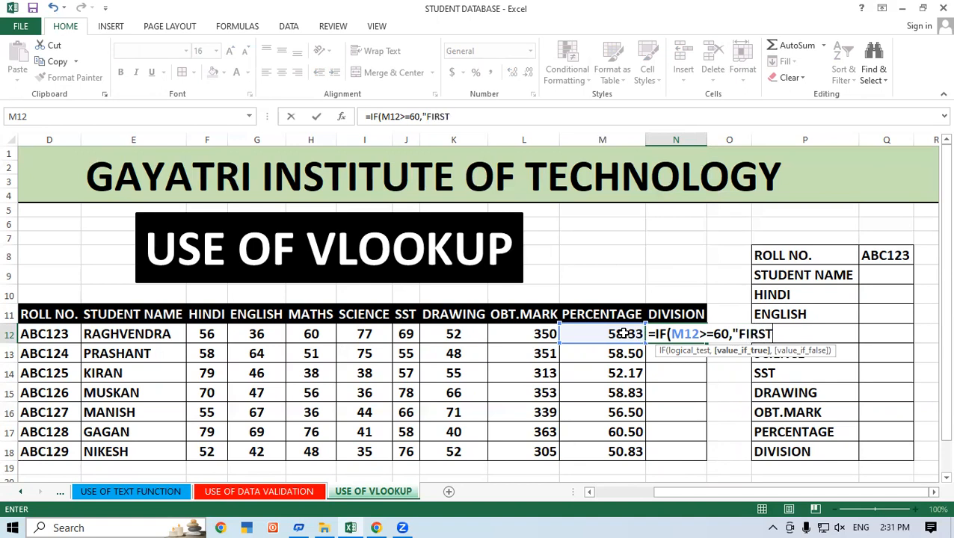
pyautogui.write('"')
pyautogui.write(',I')
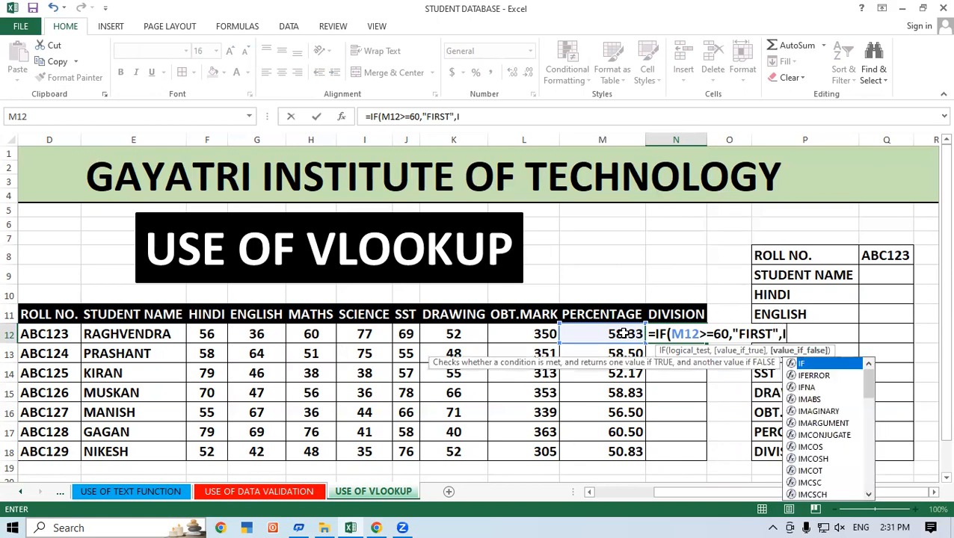
pyautogui.write('F(')
# Add a nested IF to the N12 formula that returns "SECOND" when M12 is at least 50.
pyautogui.click(624, 334)
pyautogui.write('>=40')
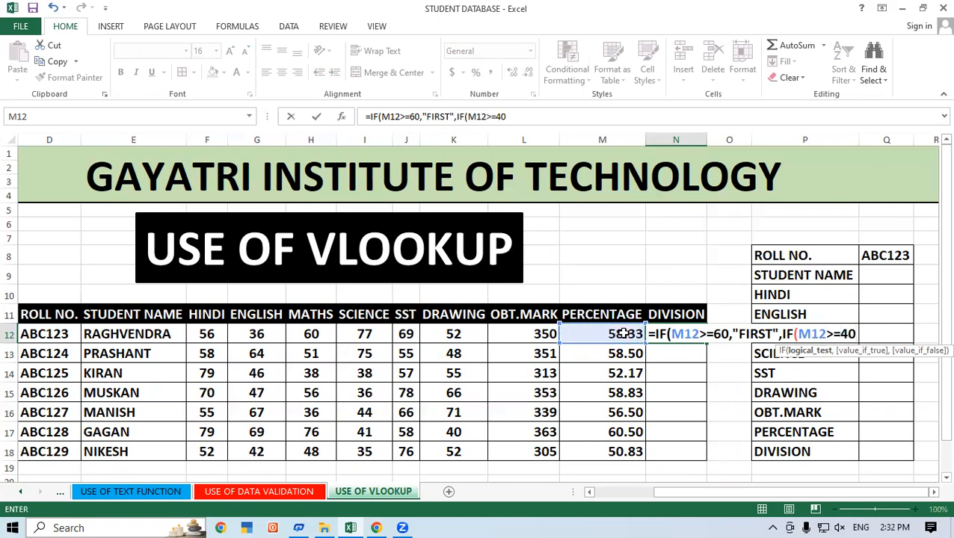
pyautogui.press('BackSpace')
pyautogui.press('BackSpace')
pyautogui.write('50,"SECOND"')
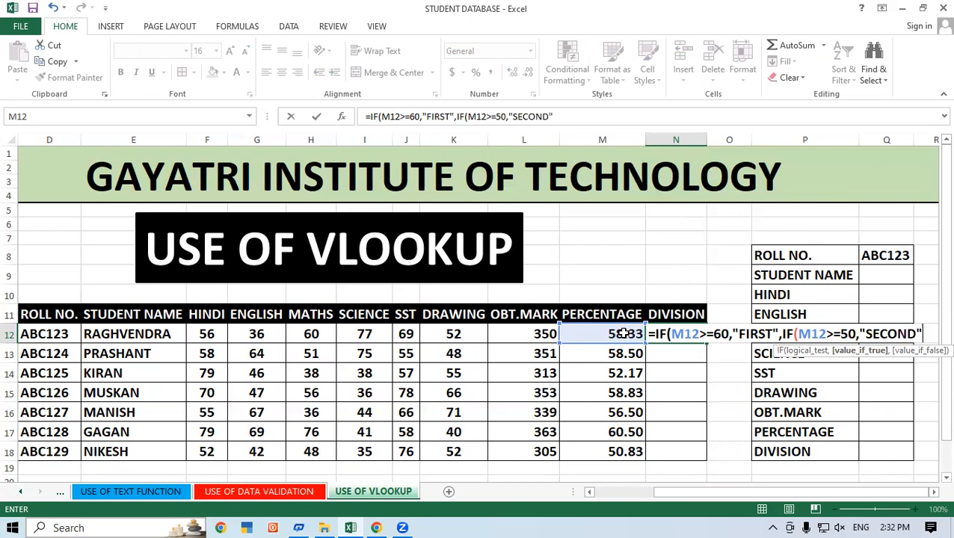
pyautogui.write(',IF(')
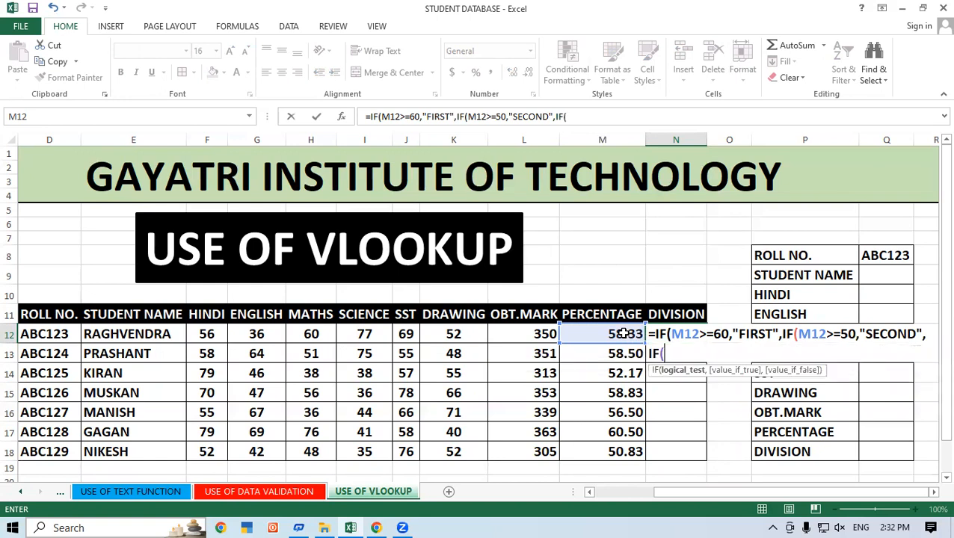
# Add a third nested IF to the N12 formula that returns "THIRD" when M12 is at least 40, and complete the formula.
pyautogui.click(624, 334)
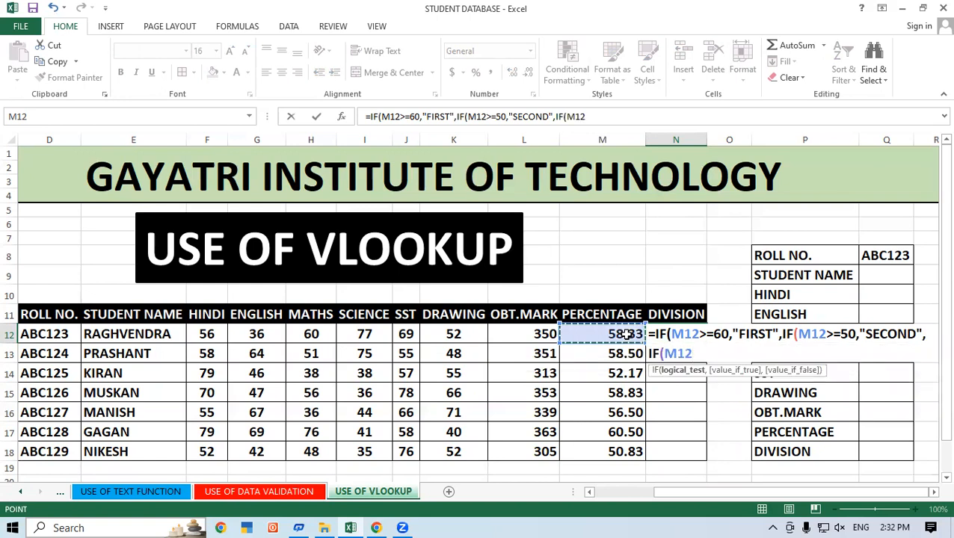
pyautogui.write('>=40')
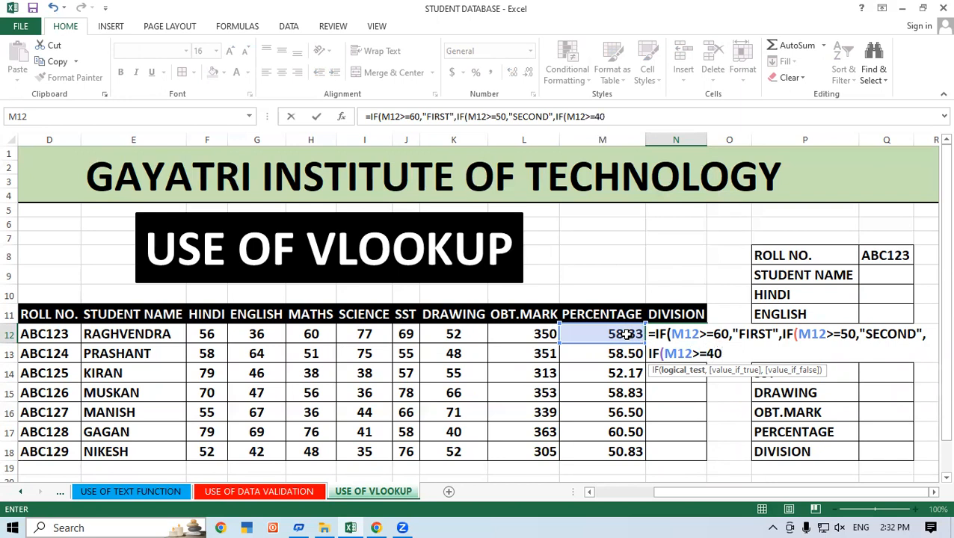
pyautogui.write(',')
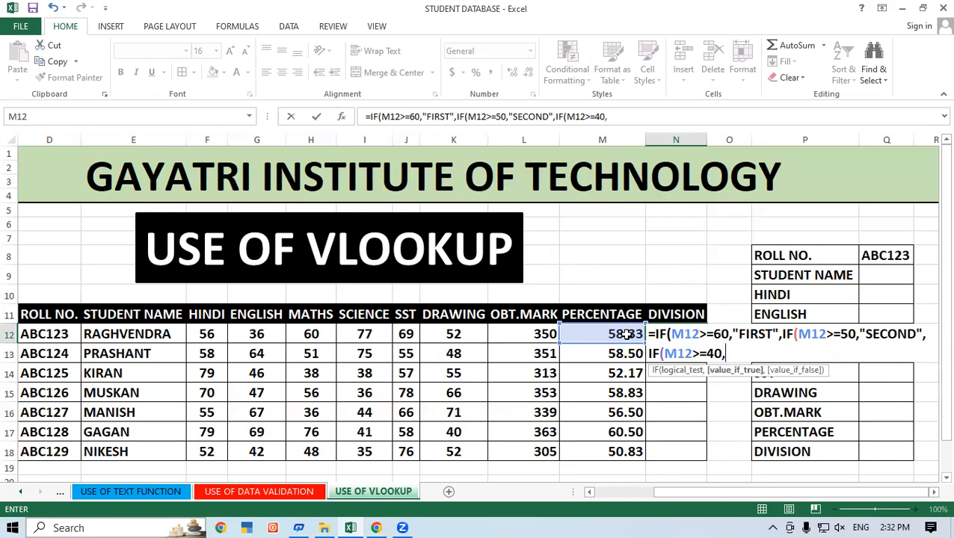
pyautogui.write('"THIRD"')
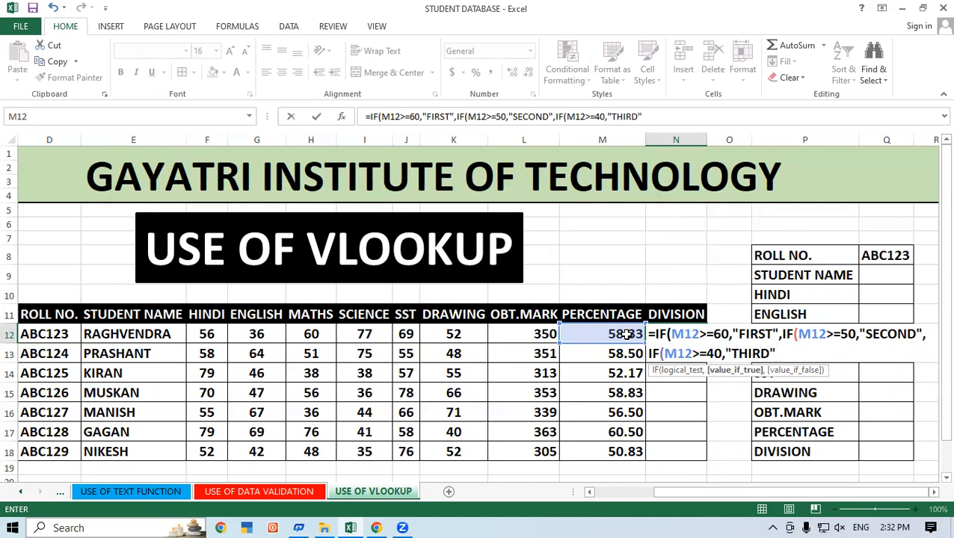
pyautogui.write(')))')
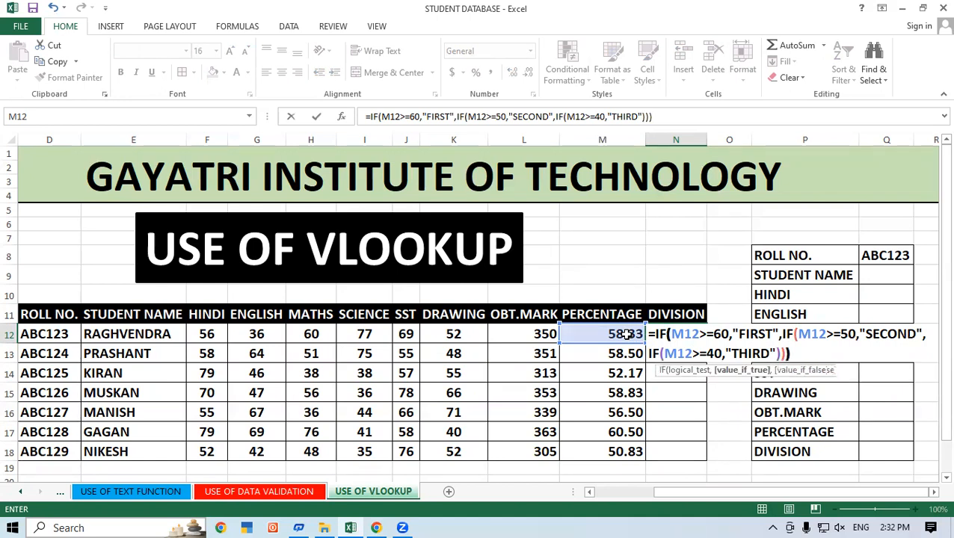
pyautogui.press('Return')
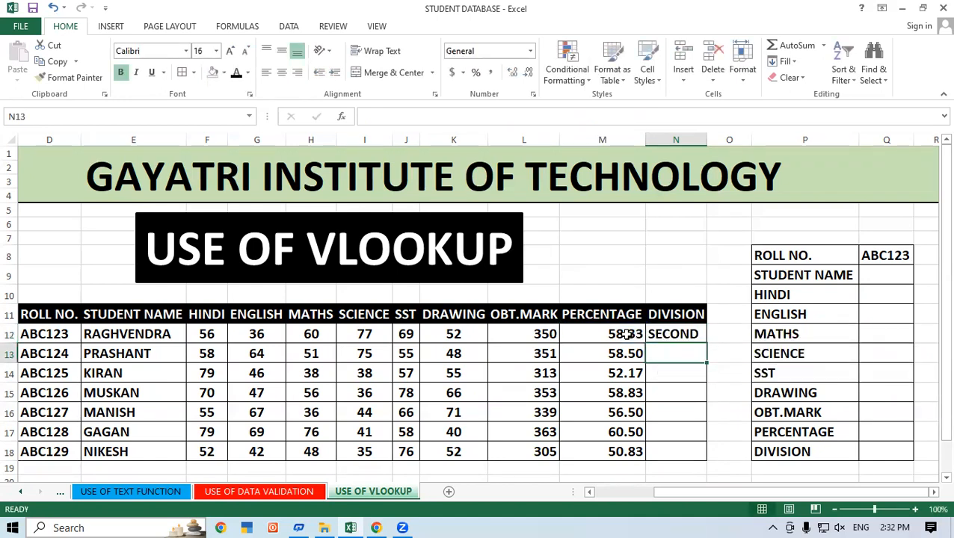
# Fill the division formula from N12 down to N18 for the remaining students.
pyautogui.click(676, 334)
pyautogui.moveTo(707, 342); pyautogui.dragTo(687, 454)
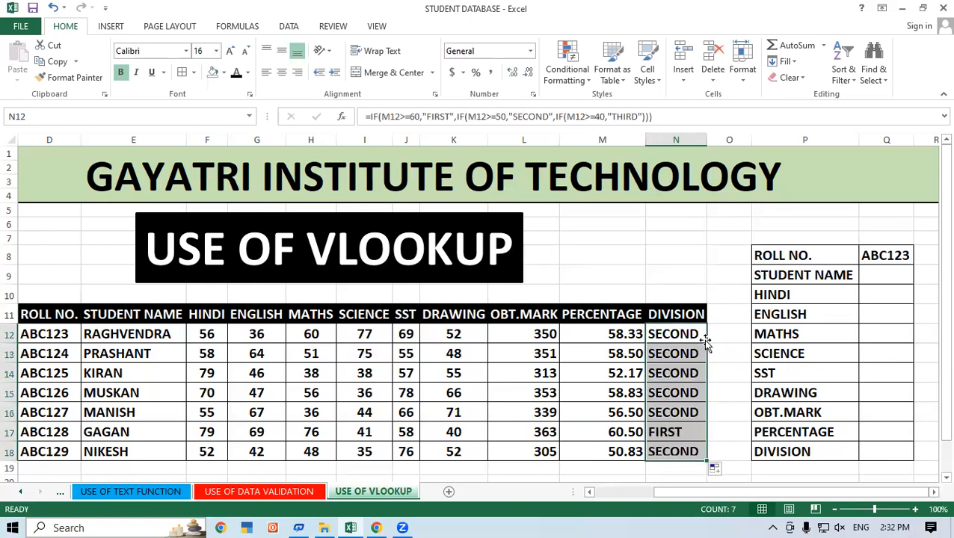
pyautogui.moveTo(675, 413); pyautogui.dragTo(676, 432)
# Go through the empty result cells Q9 to Q18 of the lookup form, from STUDENT NAME to DIVISION.
pyautogui.click(877, 272)
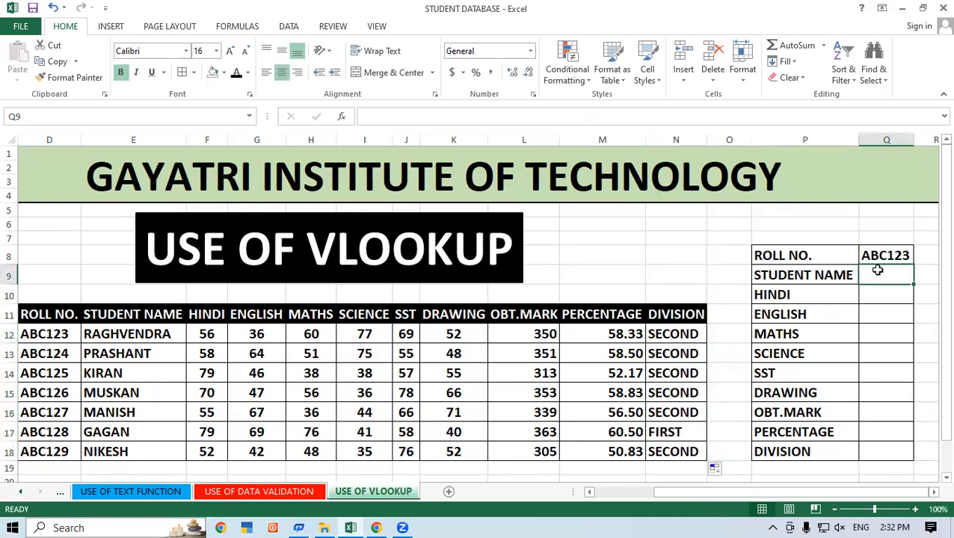
pyautogui.click(869, 293)
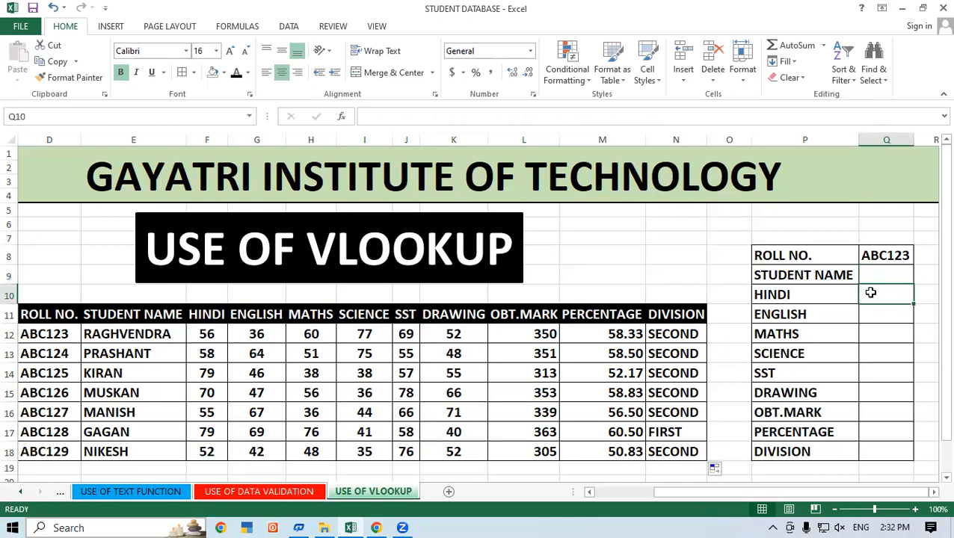
pyautogui.click(867, 315)
pyautogui.click(868, 334)
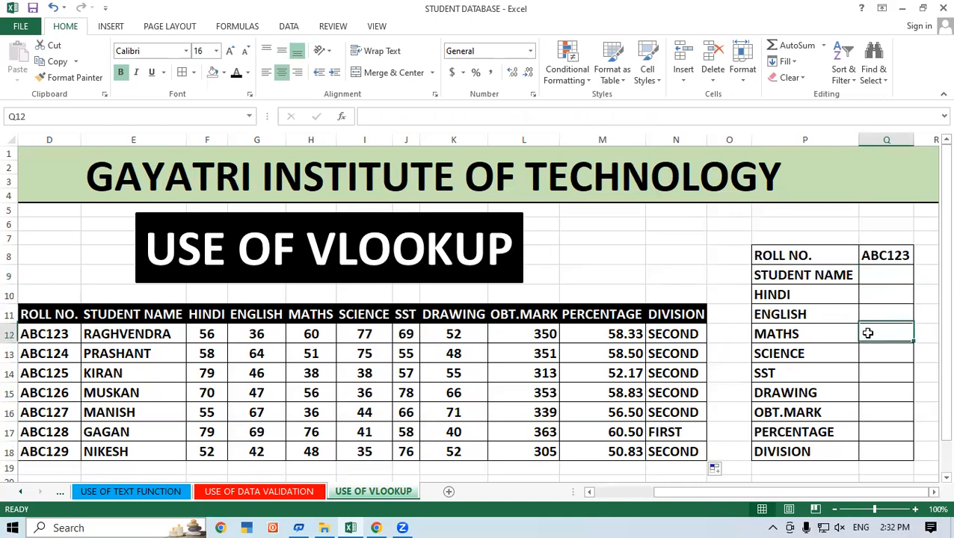
pyautogui.click(867, 352)
pyautogui.click(867, 374)
pyautogui.click(872, 392)
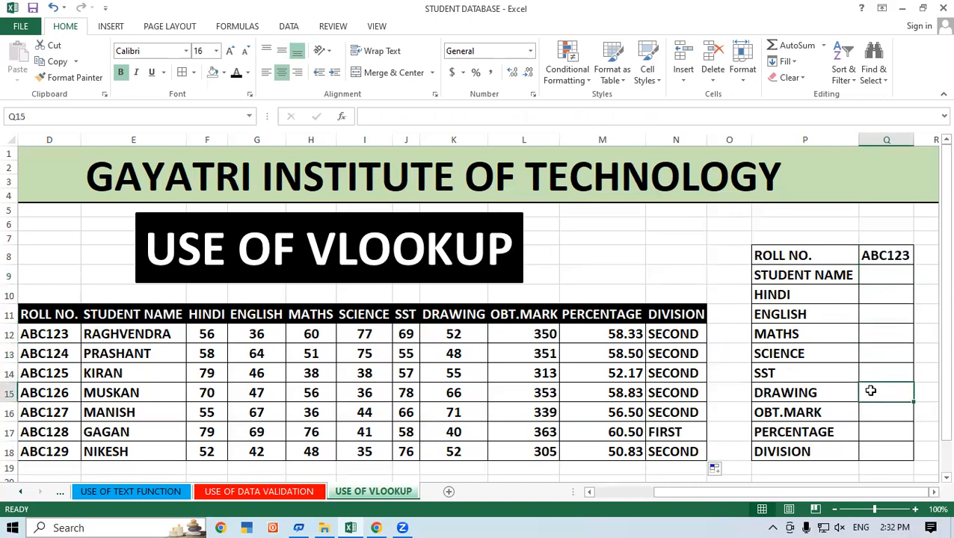
pyautogui.click(870, 410)
pyautogui.click(871, 433)
pyautogui.click(876, 451)
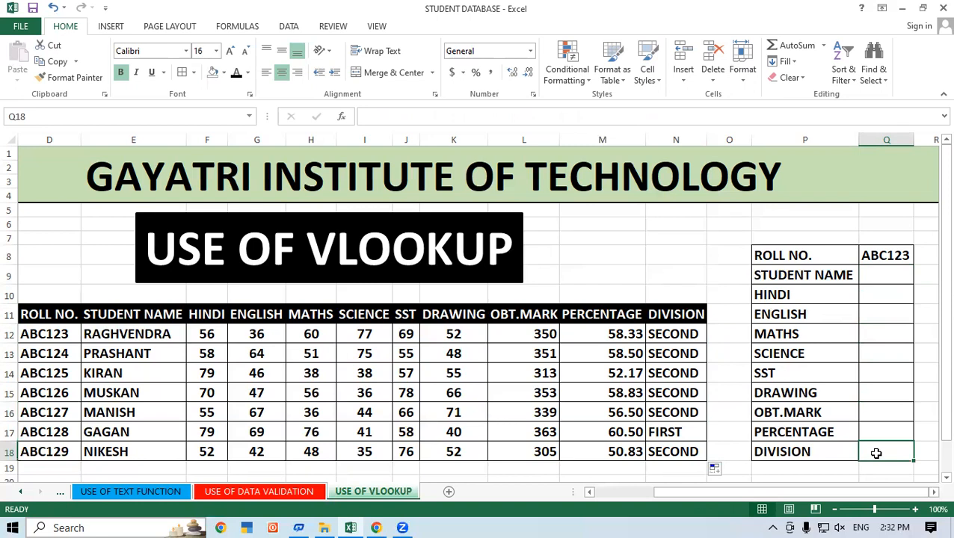
# Reposition the USE OF VLOOKUP banner slightly right and down, just above the marks table.
pyautogui.click(891, 274)
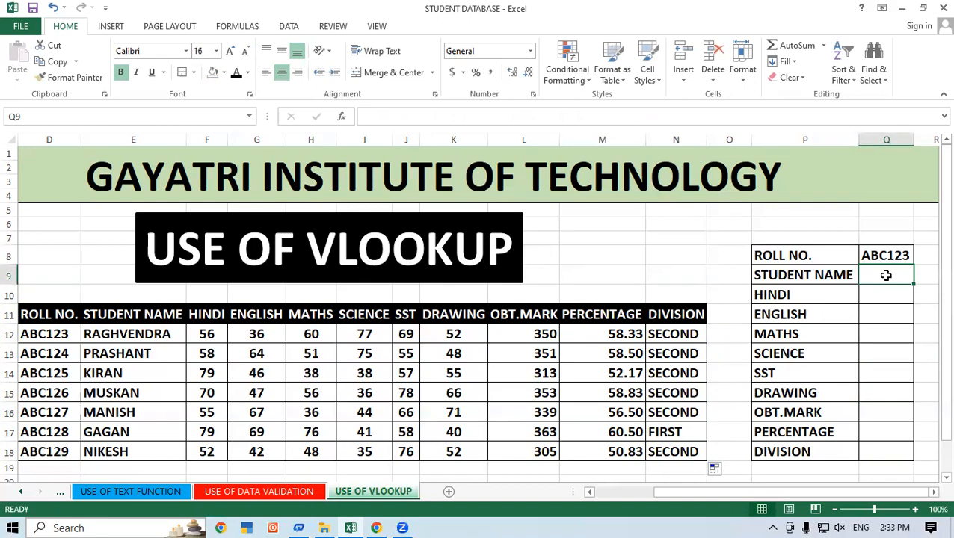
pyautogui.click(521, 229)
pyautogui.moveTo(521, 229); pyautogui.dragTo(568, 242)
# Enter =VLOOKUP(Q8,D11:N18,2,0) in STUDENT NAME cell Q9 of the lookup form.
pyautogui.click(869, 275)
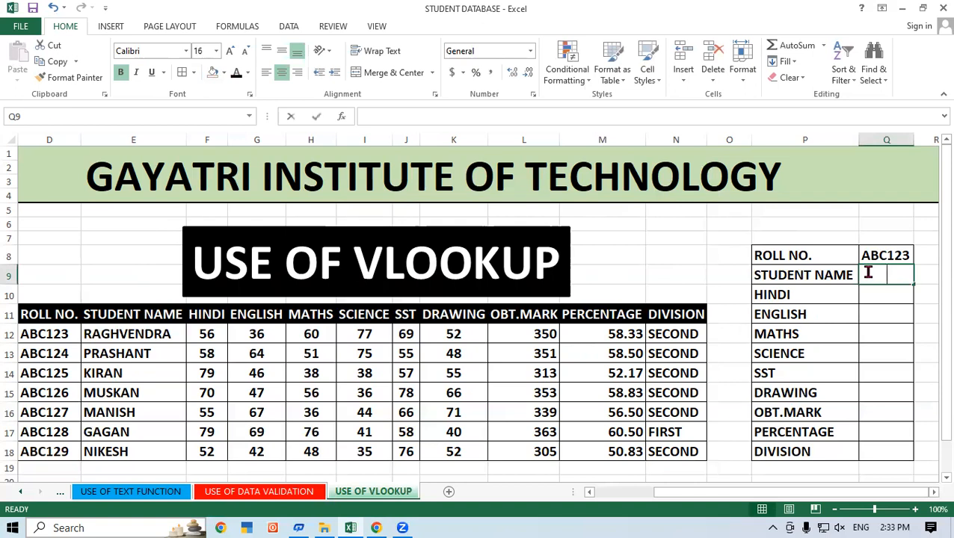
pyautogui.write('=VLOO')
pyautogui.press('Tab')
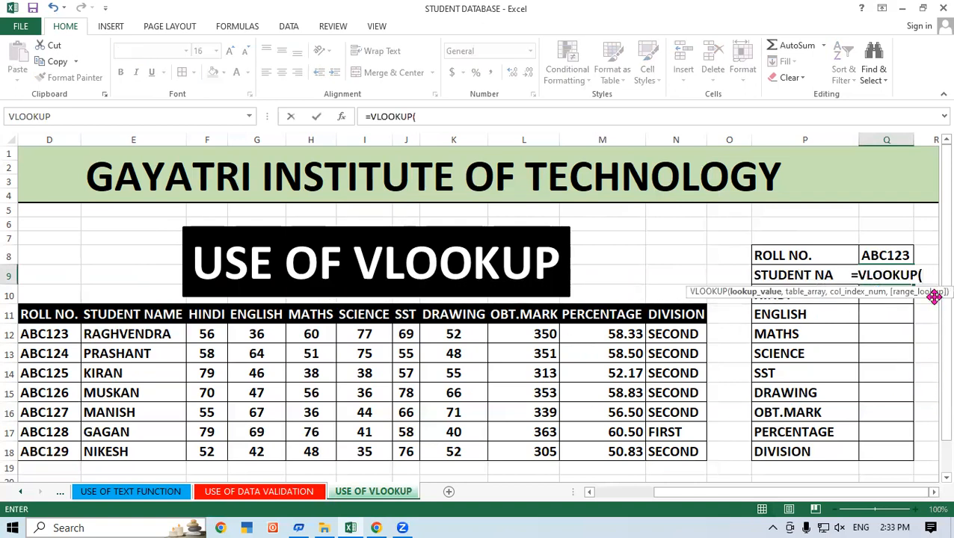
pyautogui.click(899, 253)
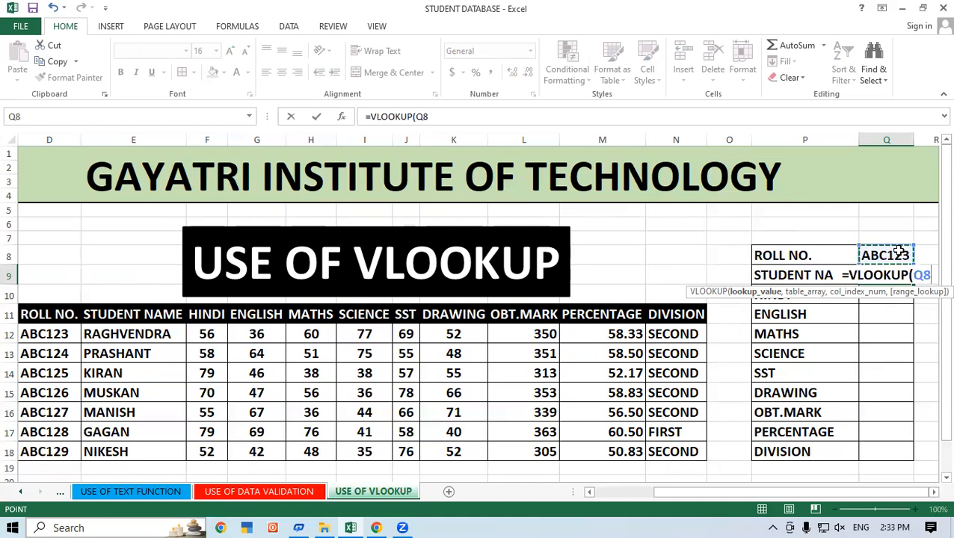
pyautogui.write(',')
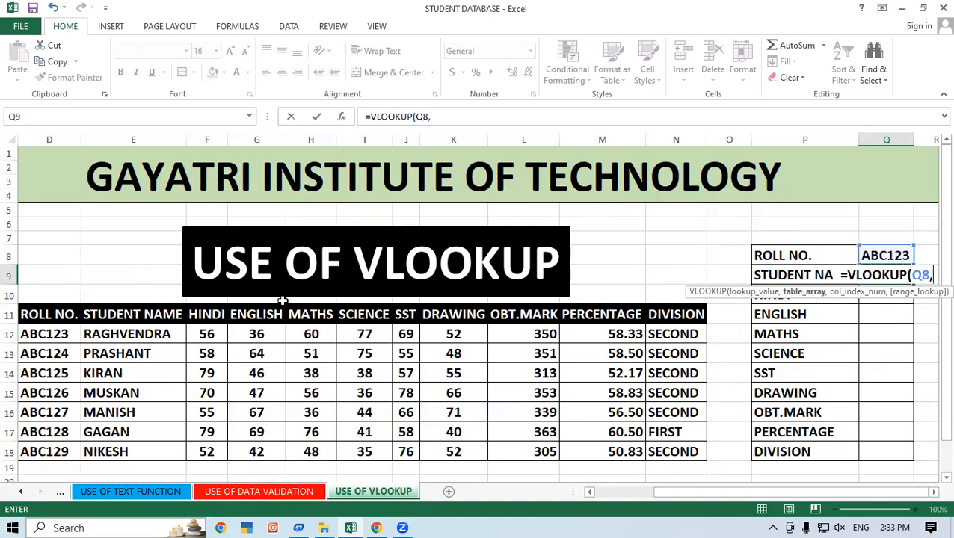
pyautogui.moveTo(27, 314); pyautogui.dragTo(666, 452)
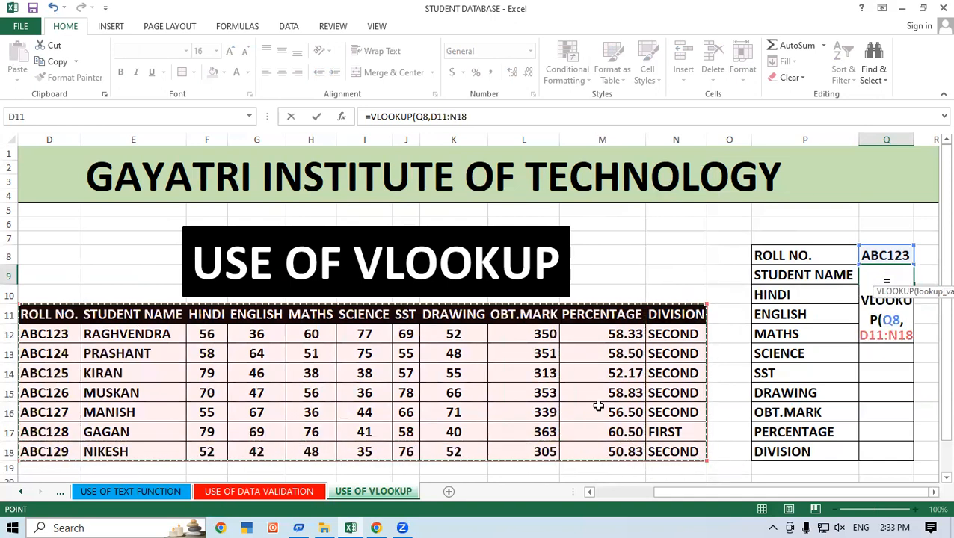
pyautogui.write(',')
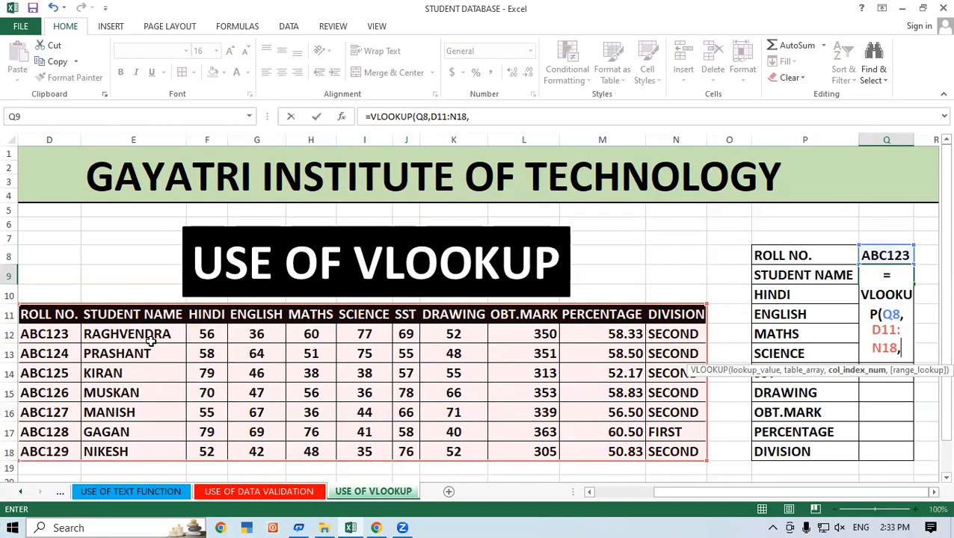
pyautogui.write('2,0')
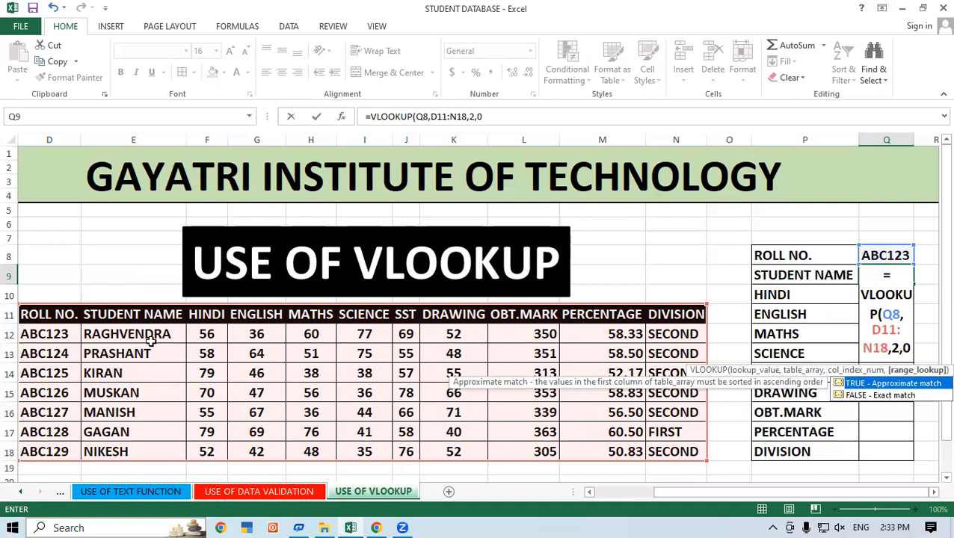
pyautogui.write(')')
pyautogui.press('Return')
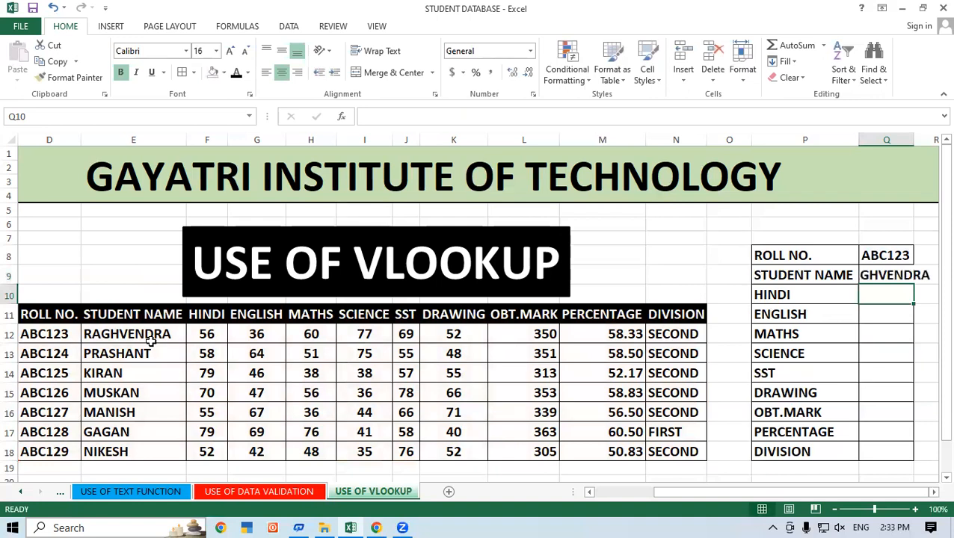
# Autofit the width of column Q so the full student name fits in the lookup form.
pyautogui.click(933, 492)
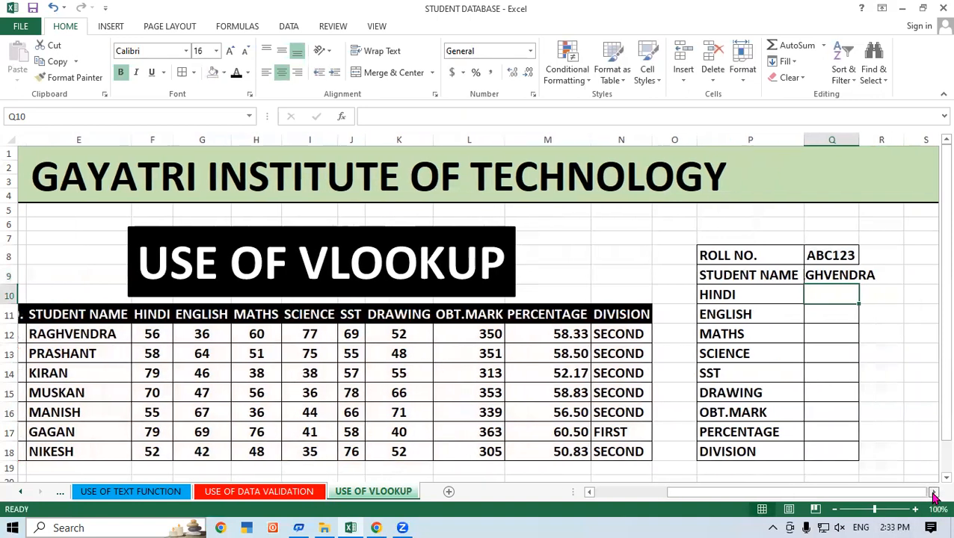
pyautogui.doubleClick(851, 140)
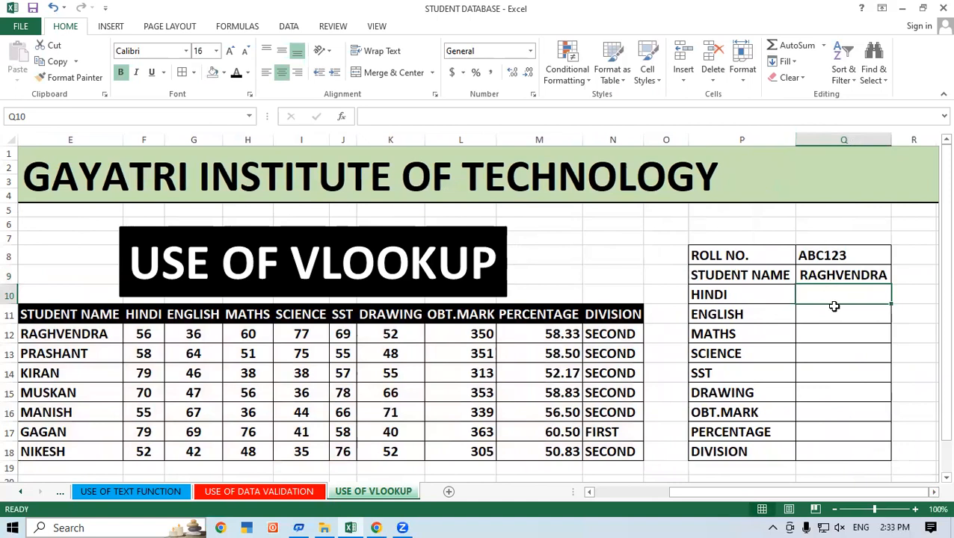
pyautogui.click(838, 334)
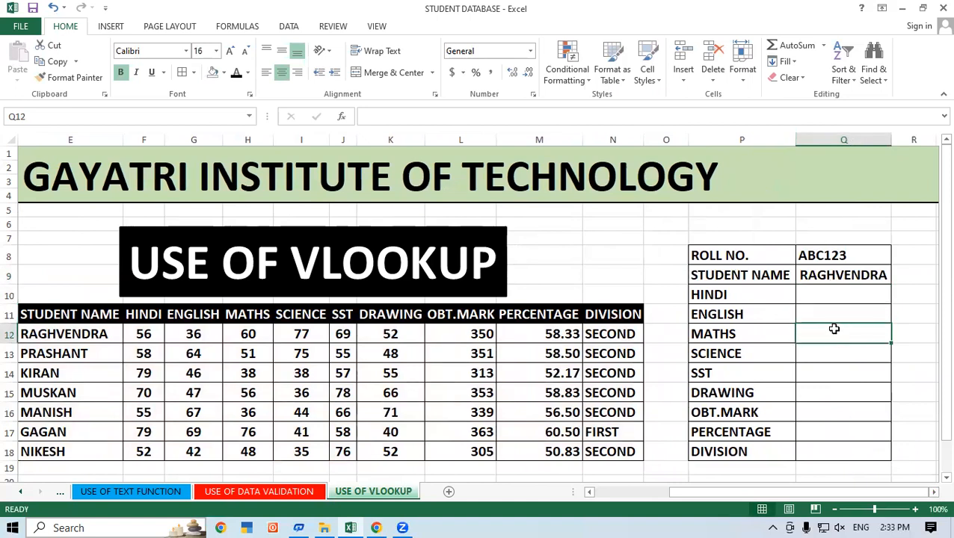
pyautogui.click(835, 510)
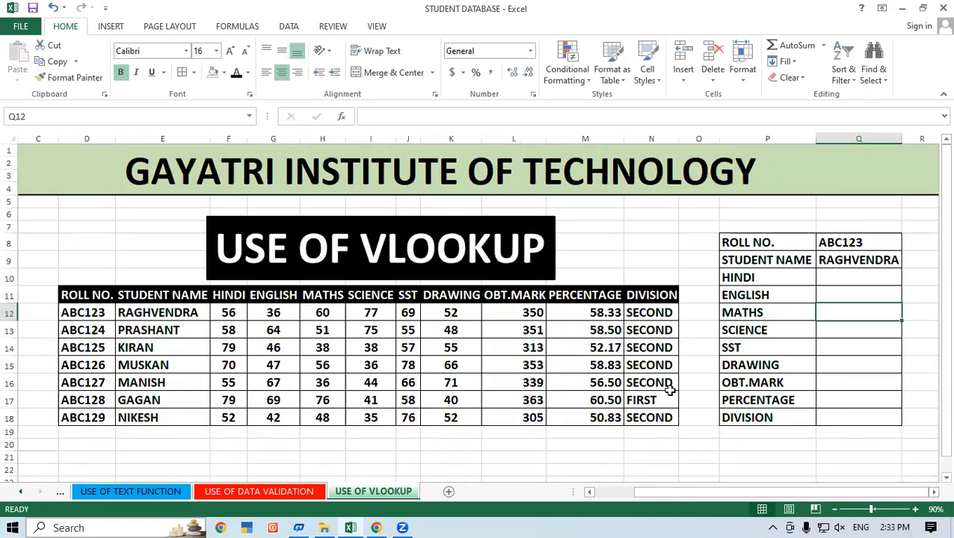
pyautogui.click(821, 345)
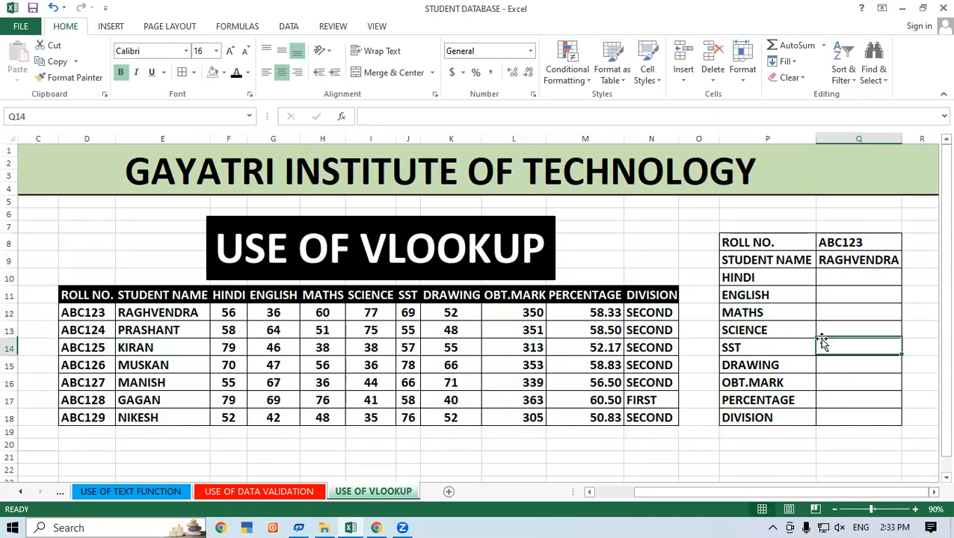
# Enter =VLOOKUP(Q8,D11:N18,3,0) in HINDI cell Q10 of the lookup form.
pyautogui.click(858, 279)
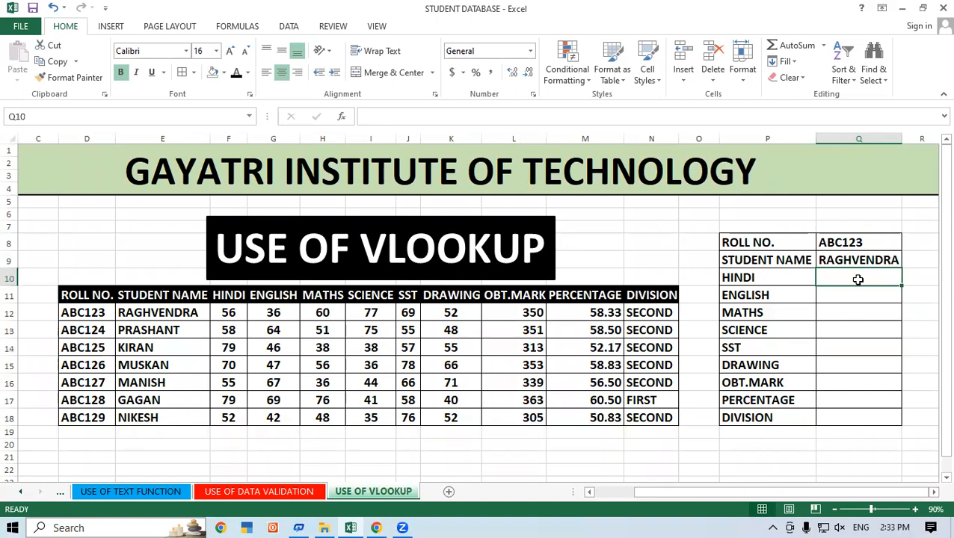
pyautogui.write('=')
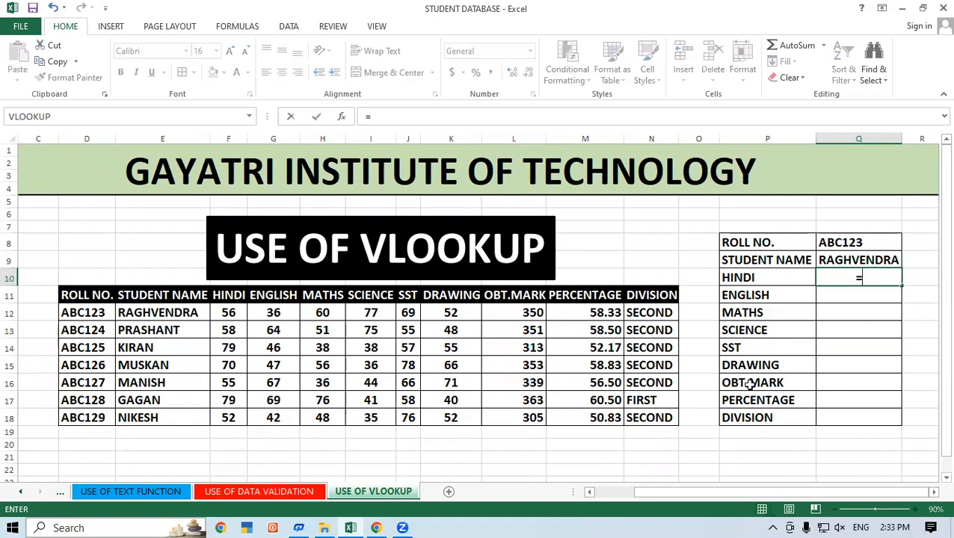
pyautogui.write('VLOOKUP(')
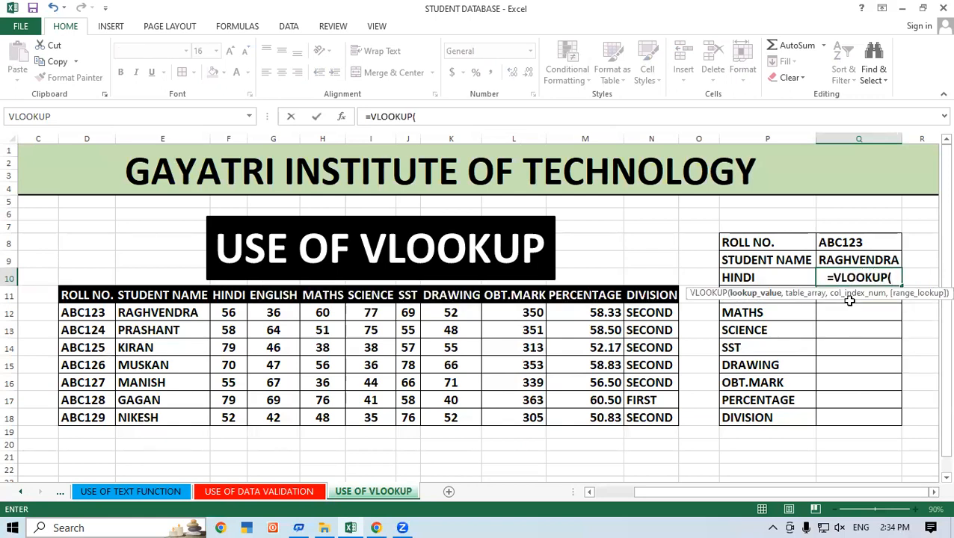
pyautogui.click(843, 244)
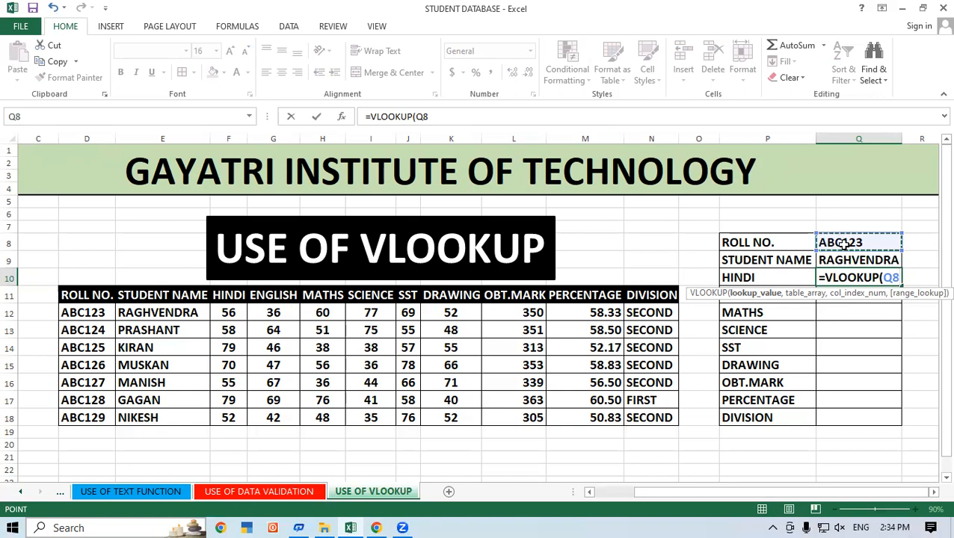
pyautogui.write(',')
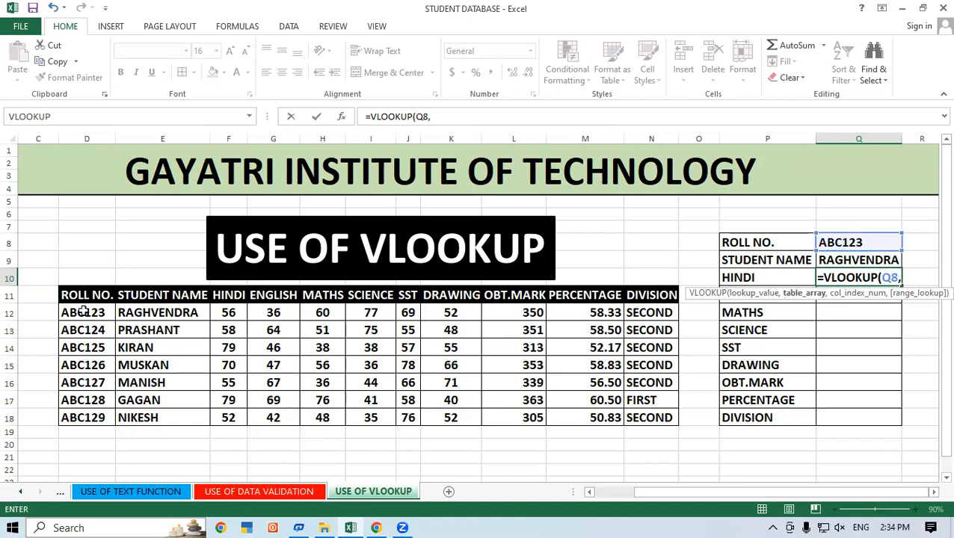
pyautogui.moveTo(86, 296); pyautogui.dragTo(639, 410)
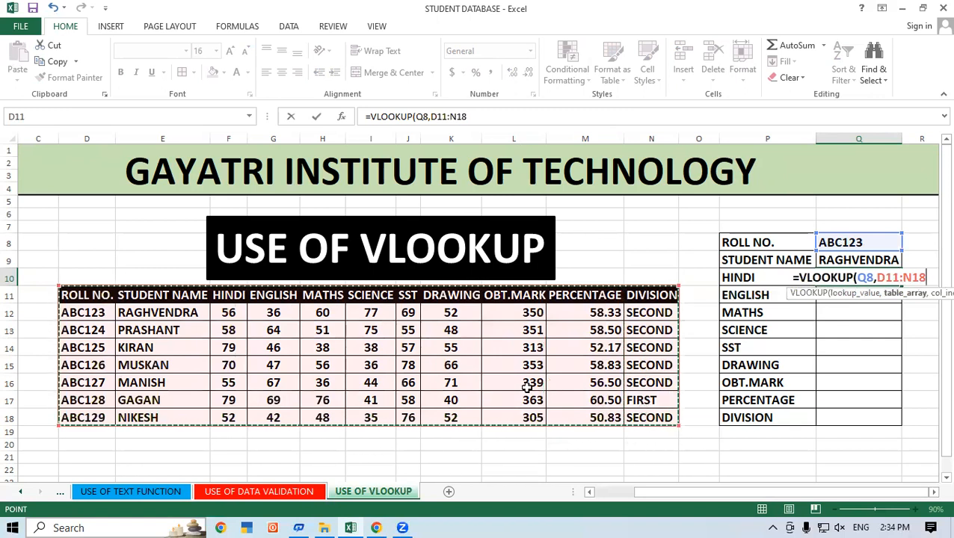
pyautogui.write(',')
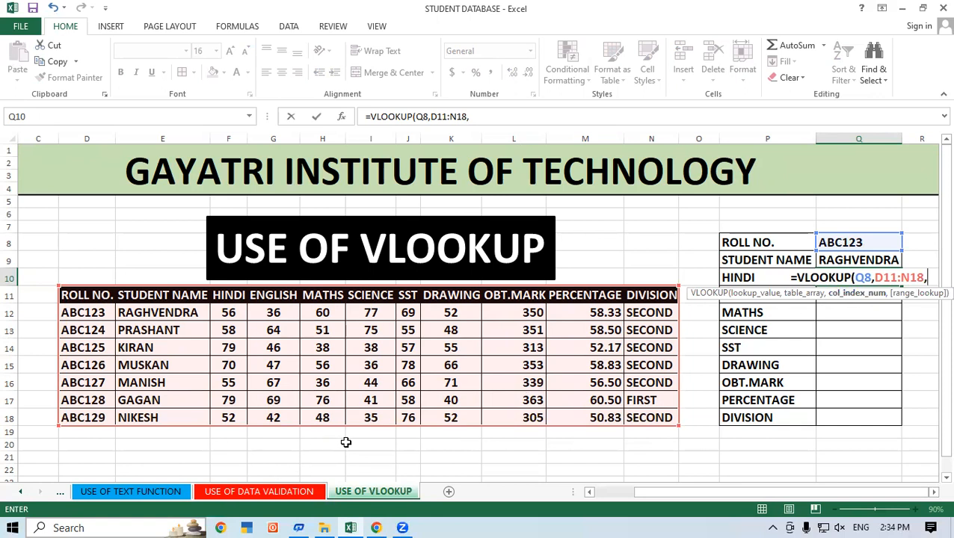
pyautogui.write('3,0')
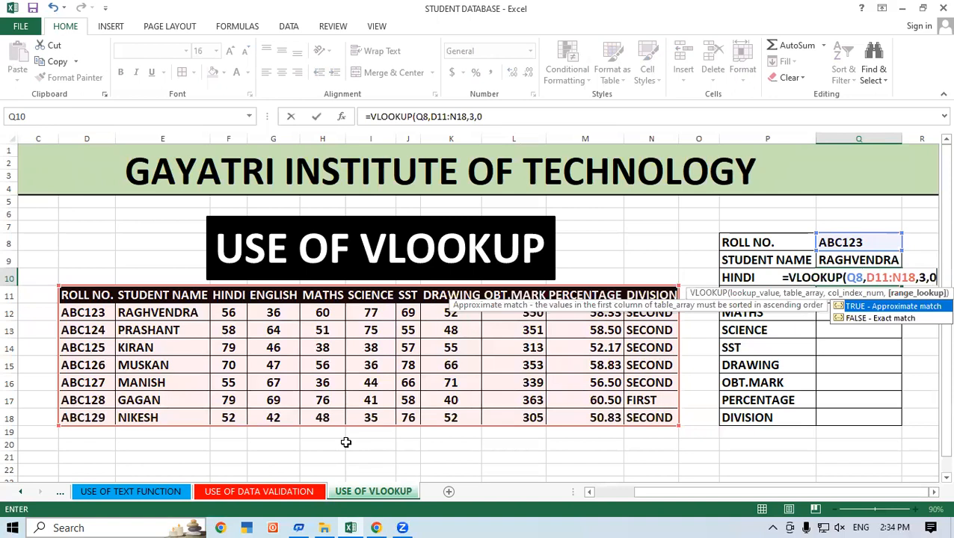
pyautogui.write(')')
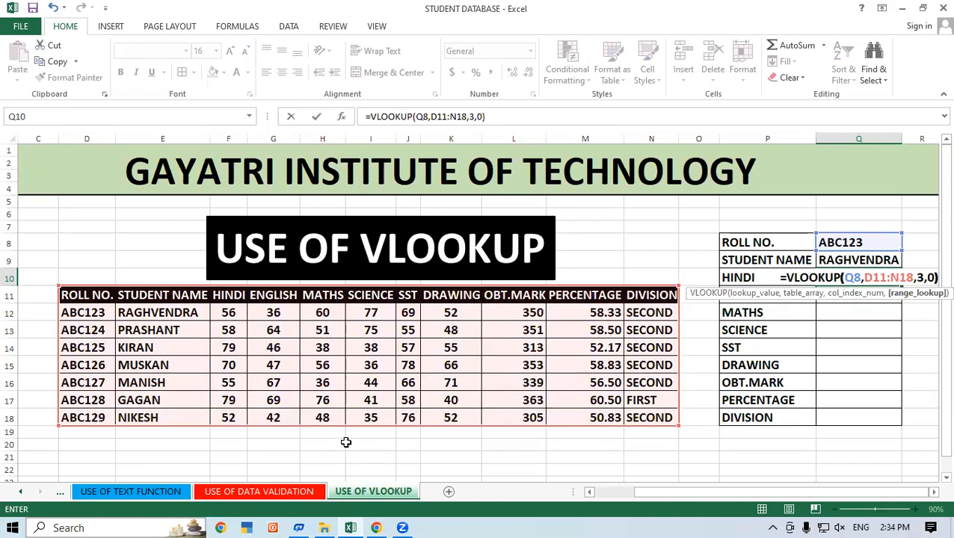
pyautogui.press('Return')
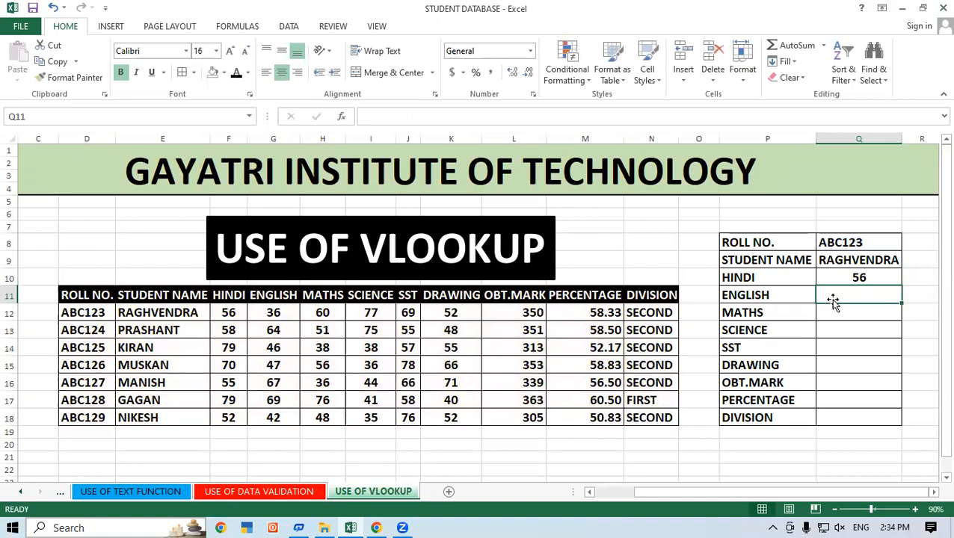
# Try to fill the HINDI formula down through DIVISION cell Q18, and inspect the copied formula in ENGLISH cell Q11.
pyautogui.click(845, 280)
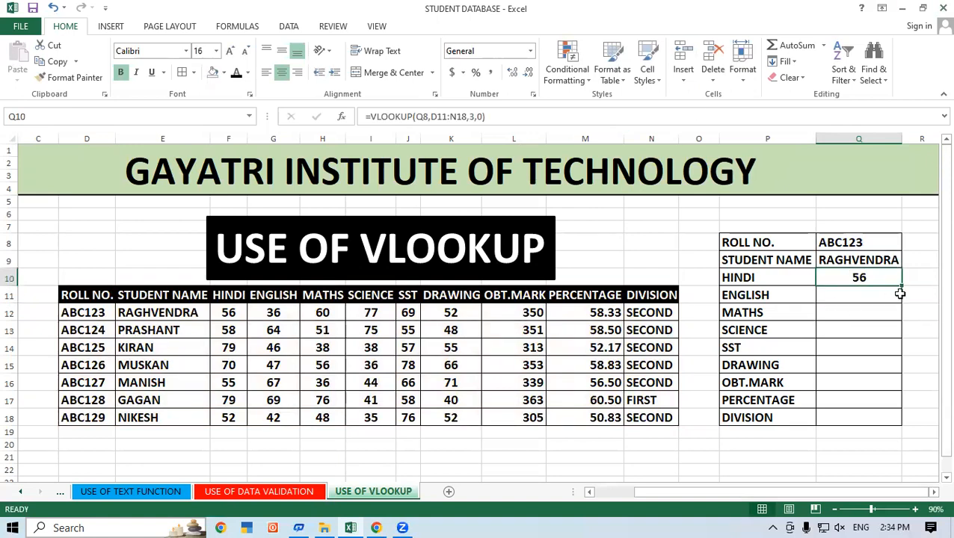
pyautogui.doubleClick(900, 286)
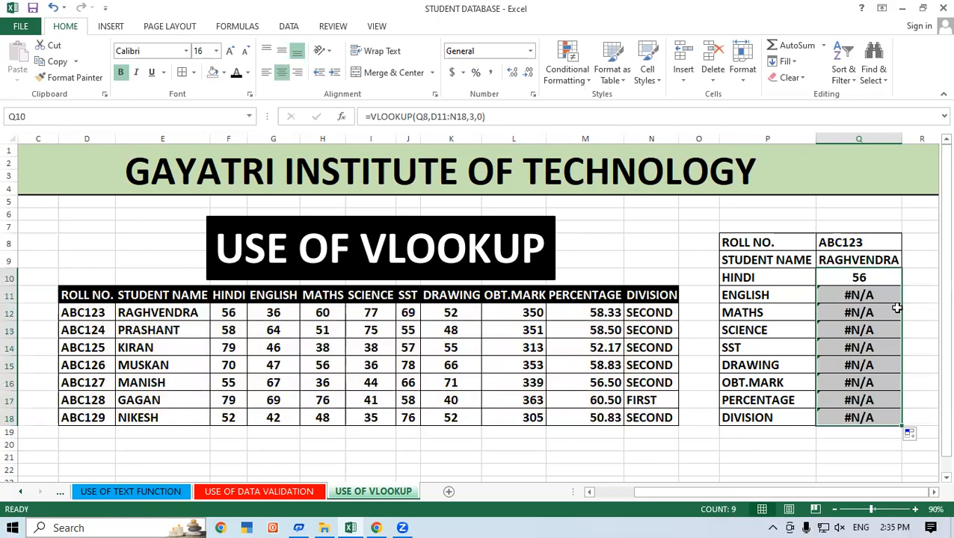
pyautogui.click(875, 293)
pyautogui.doubleClick(875, 293)
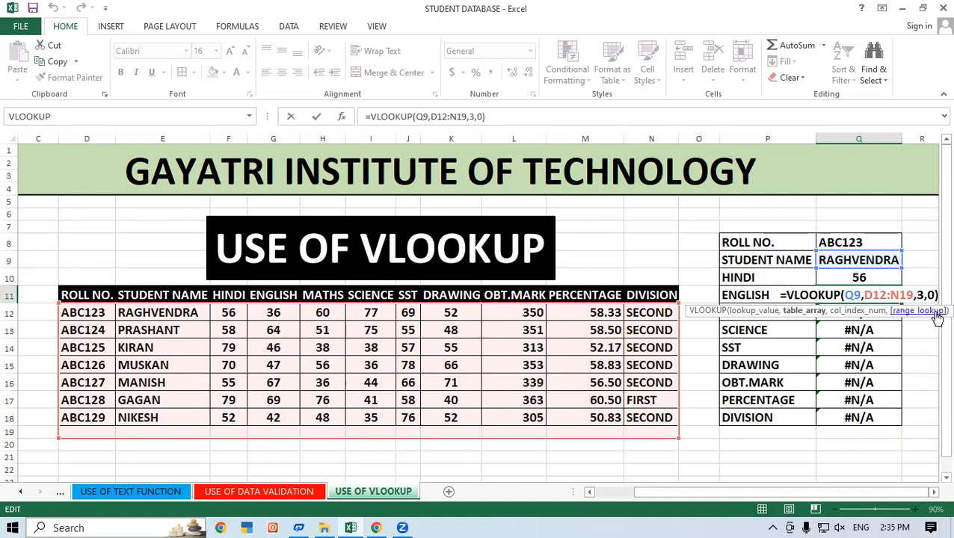
pyautogui.press('Return')
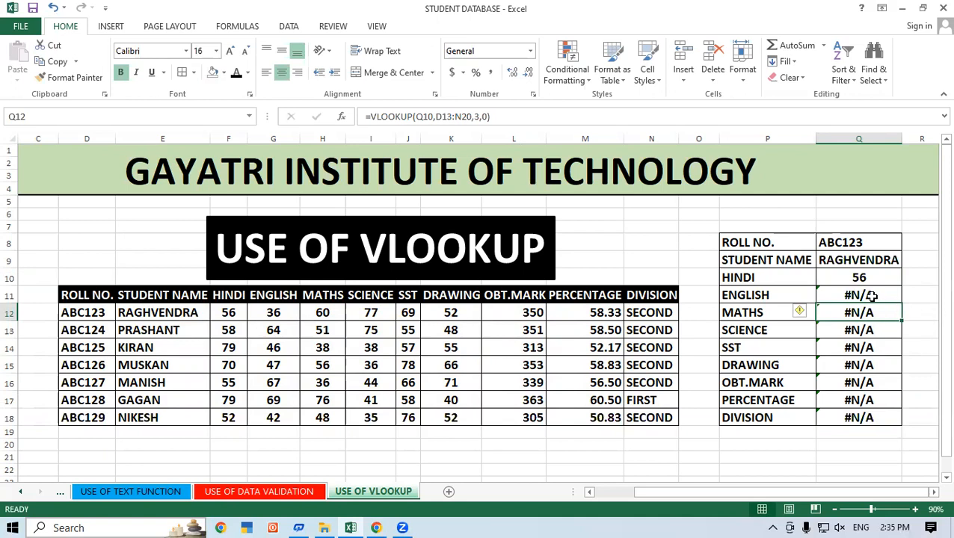
# Clear the copied formulas below HINDI by emptying cells Q11 to Q19.
pyautogui.moveTo(873, 296); pyautogui.dragTo(882, 435)
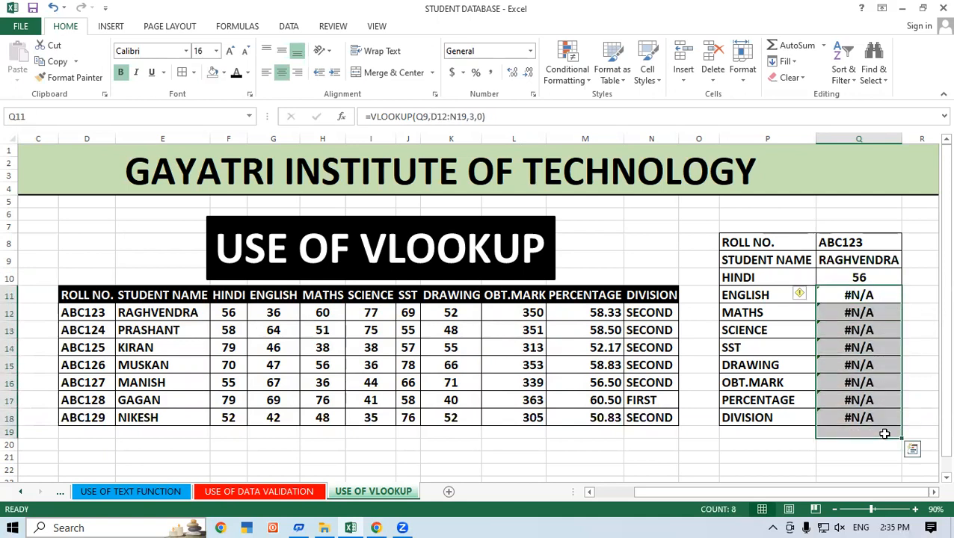
pyautogui.press('Delete')
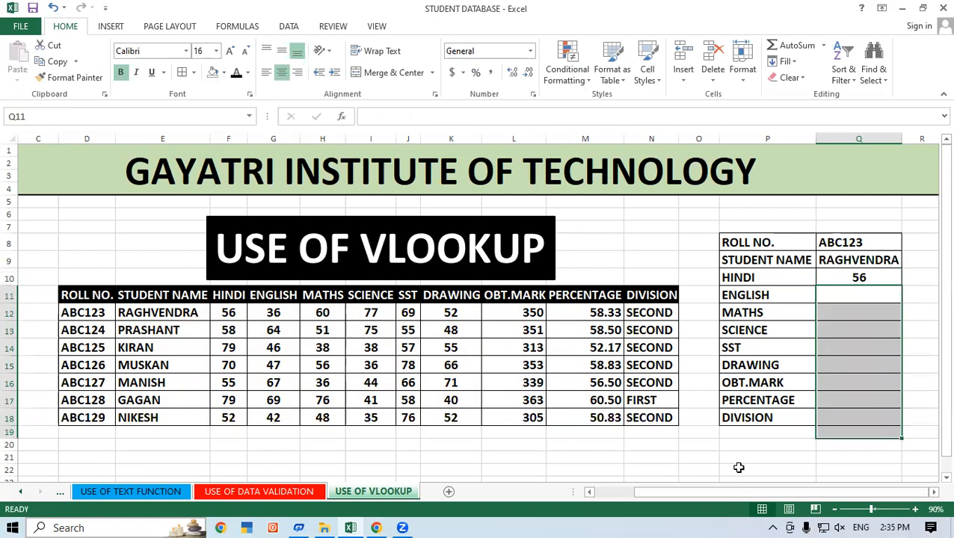
pyautogui.click(739, 468)
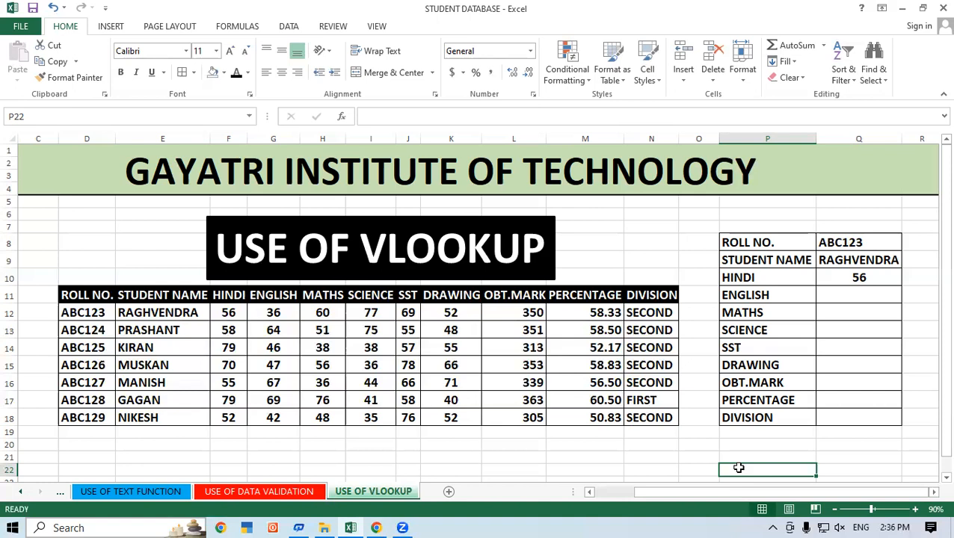
# Enter =VLOOKUP(Q8,D11:N18,4,0) in ENGLISH cell Q11 of the lookup form.
pyautogui.click(838, 292)
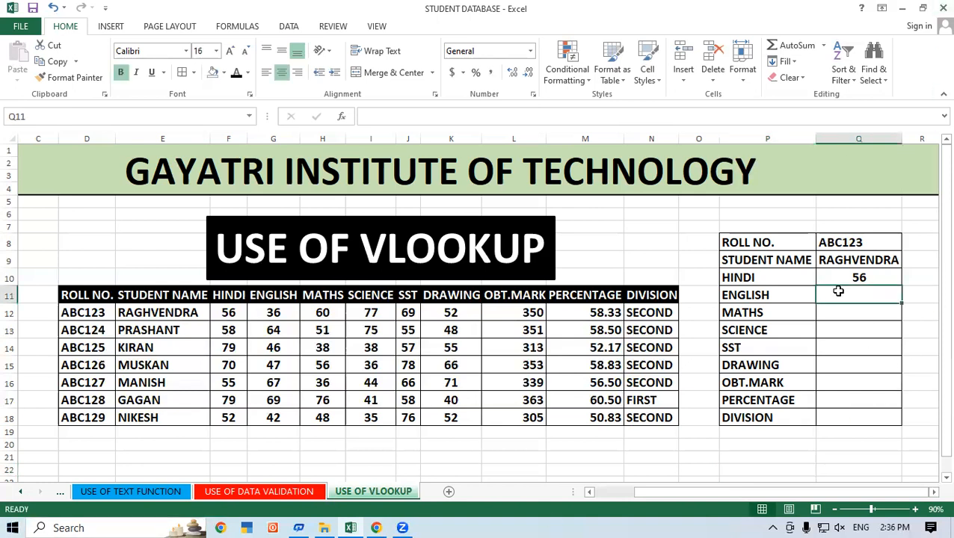
pyautogui.write('=VLOO')
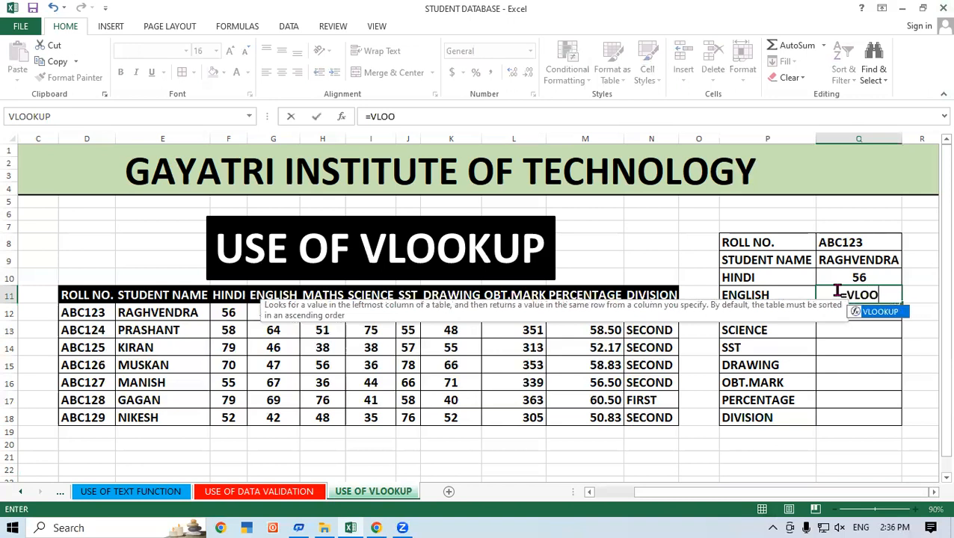
pyautogui.press('Tab')
pyautogui.click(843, 244)
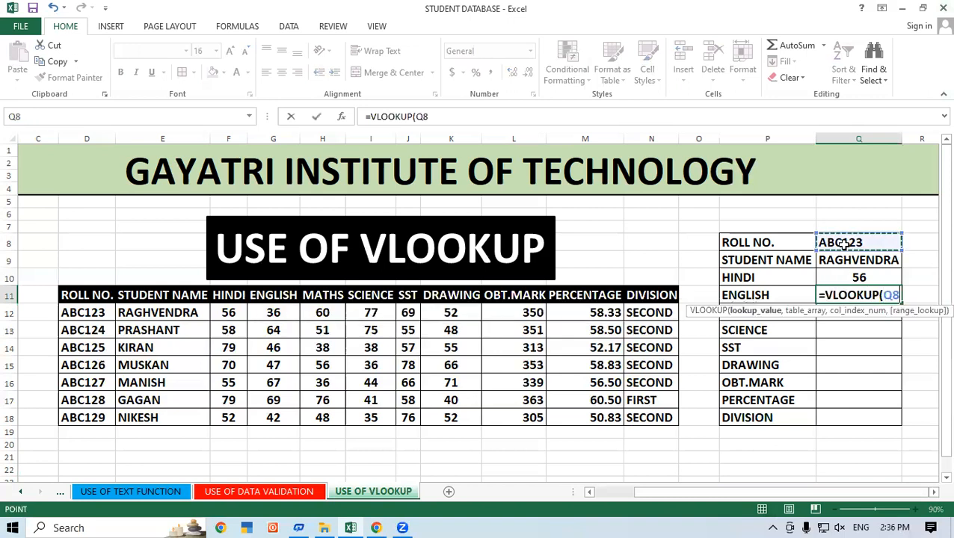
pyautogui.write(',')
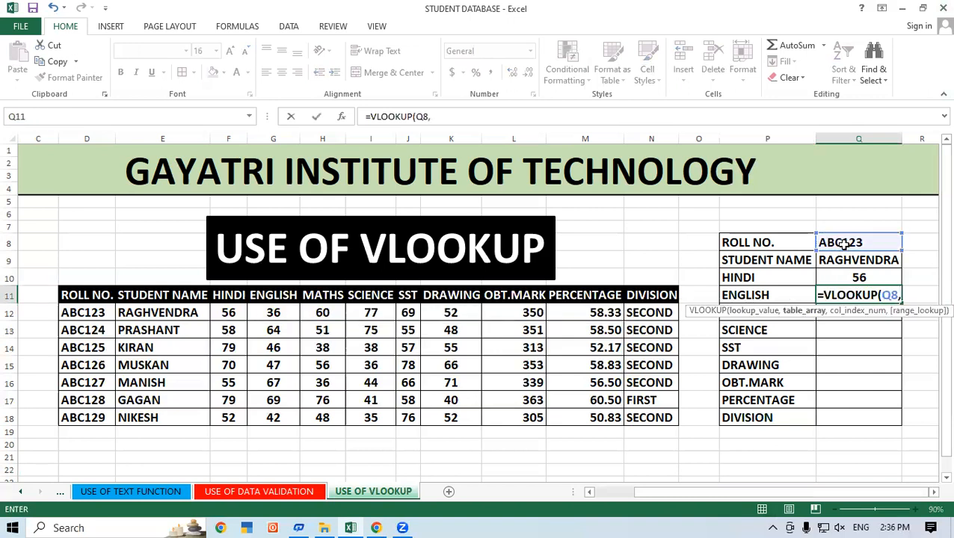
pyautogui.moveTo(69, 299); pyautogui.dragTo(640, 414)
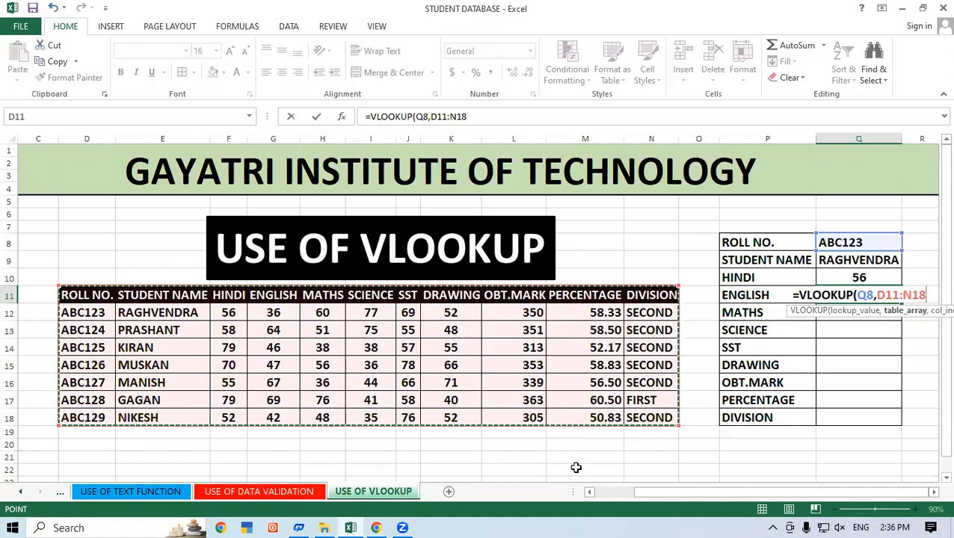
pyautogui.write(',')
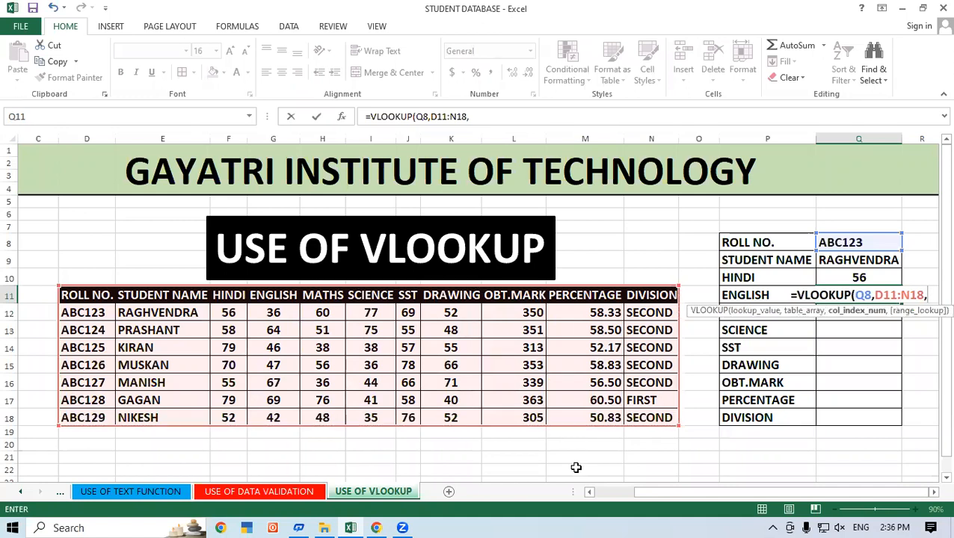
pyautogui.write('4')
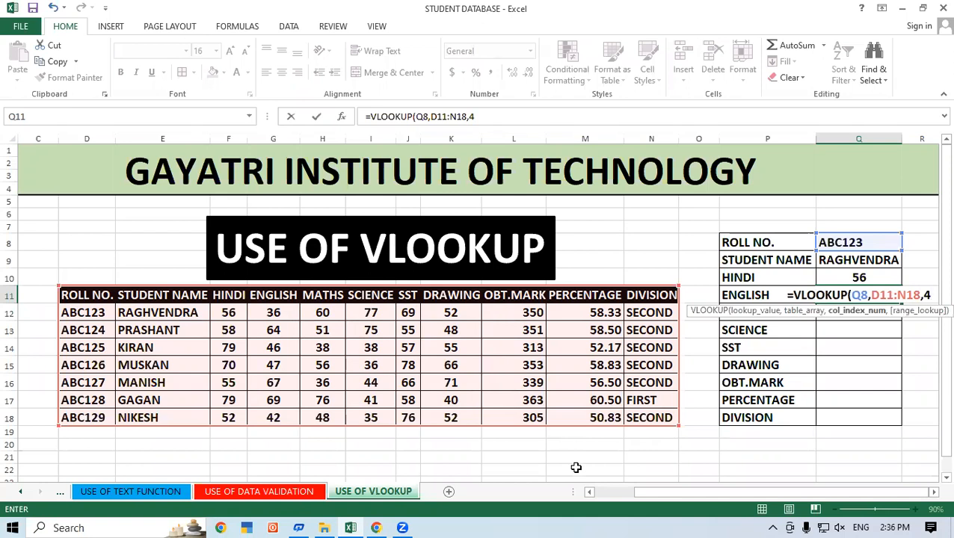
pyautogui.write(',0')
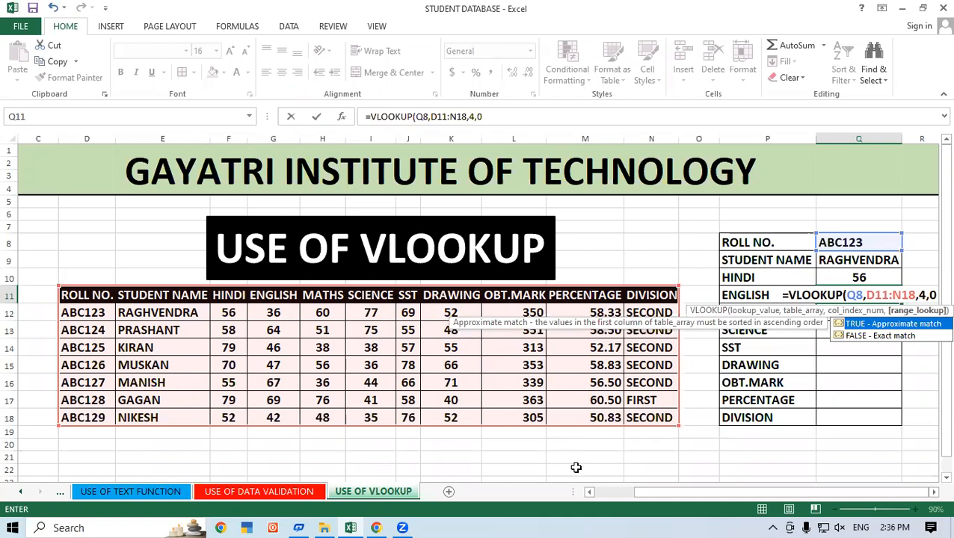
pyautogui.press('Return')
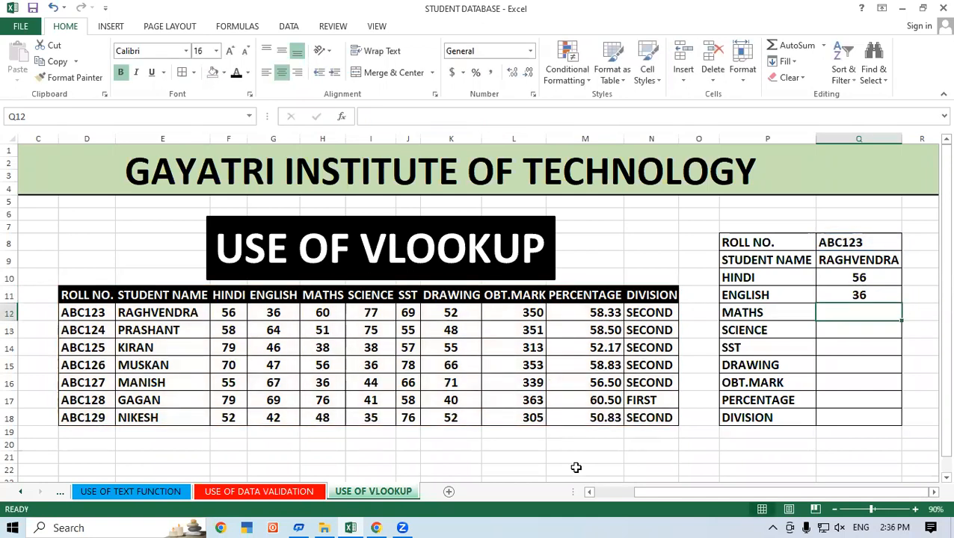
# Enter =VLOOKUP(Q8,D11:N18,5,0) in MATHS cell Q12 of the lookup form.
pyautogui.write('=')
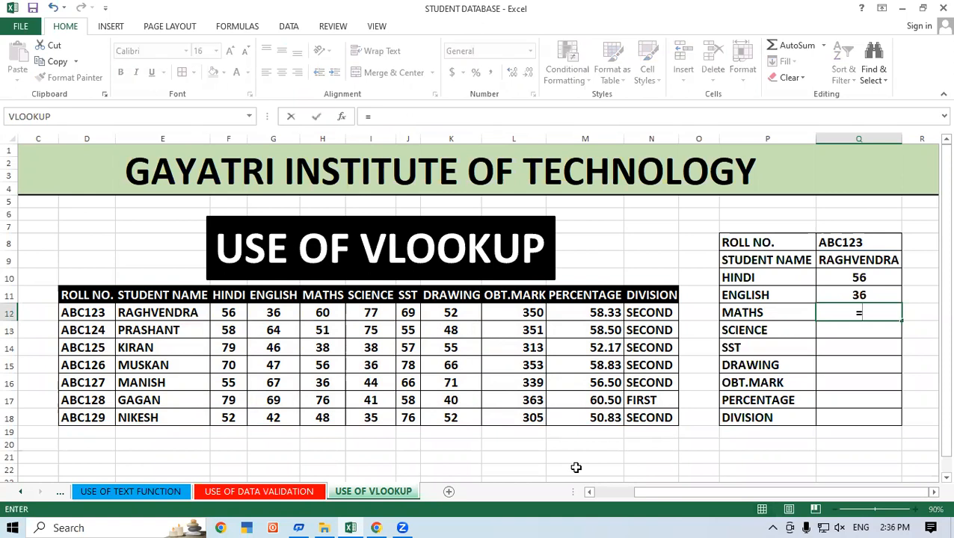
pyautogui.write('VLOO')
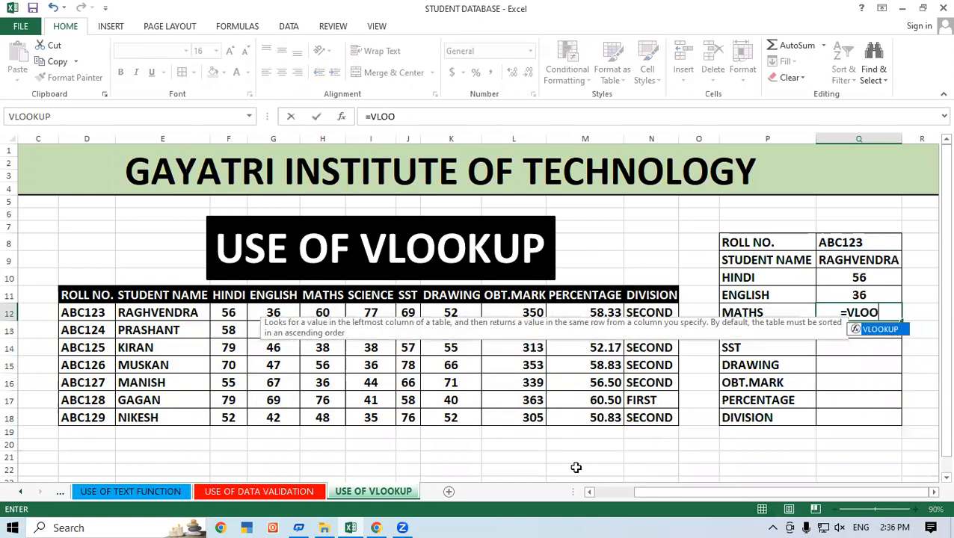
pyautogui.press('Tab')
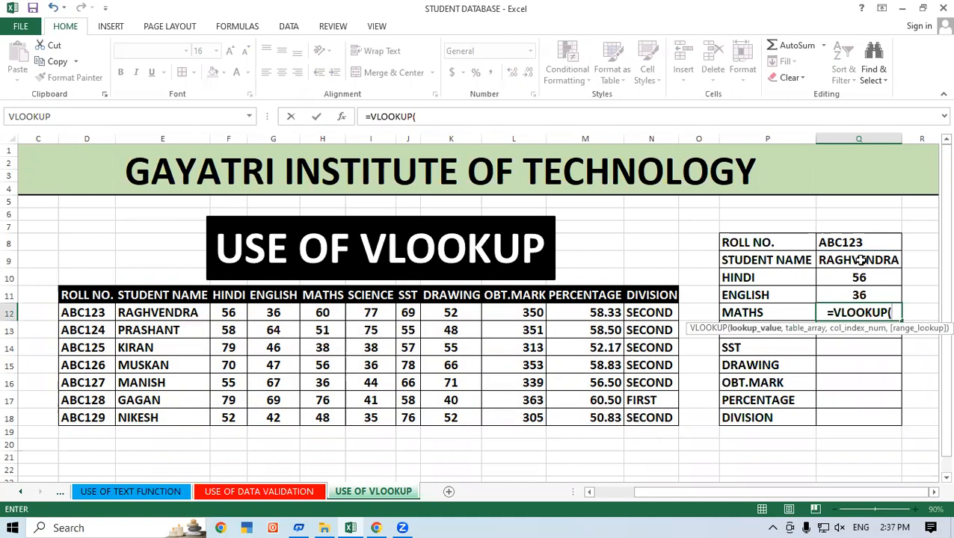
pyautogui.click(843, 238)
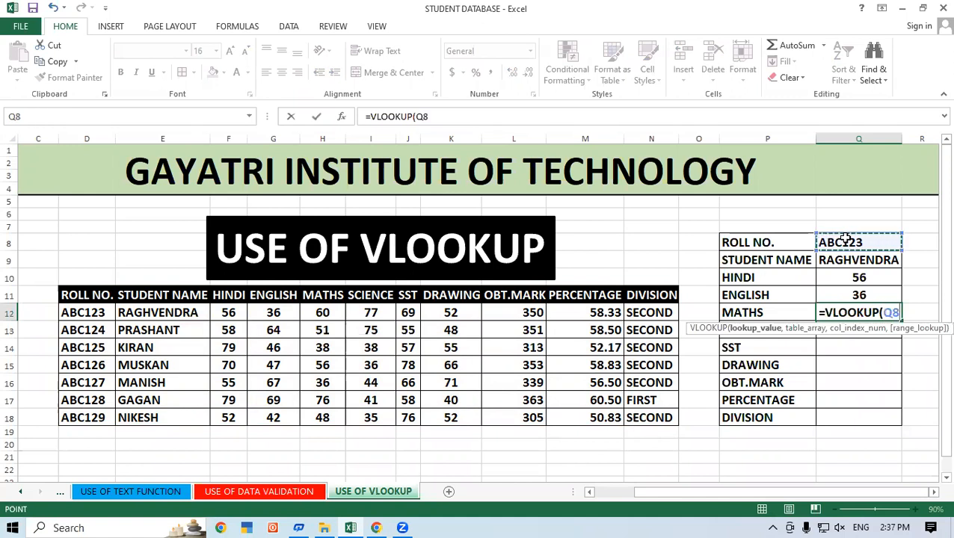
pyautogui.write(',')
pyautogui.moveTo(73, 297); pyautogui.dragTo(671, 417)
pyautogui.write(',')
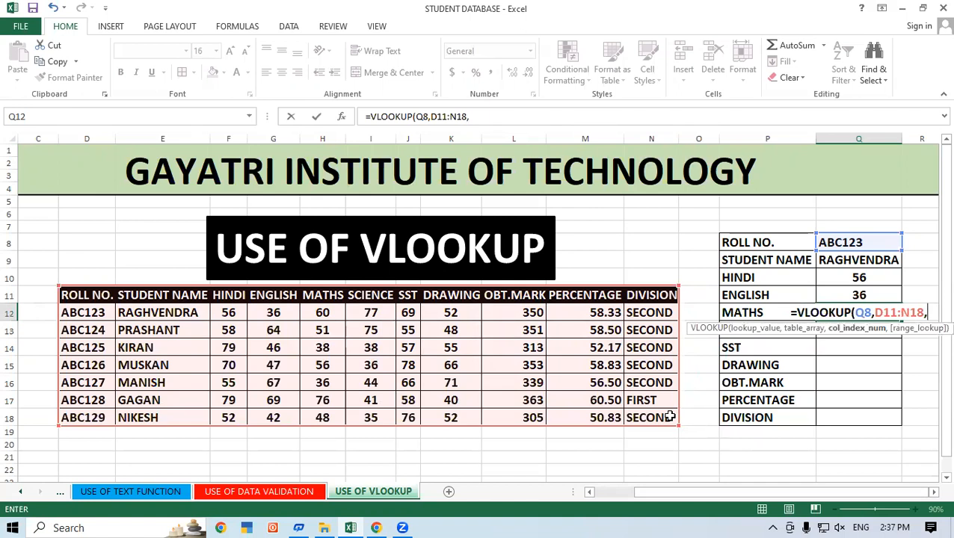
pyautogui.write('5')
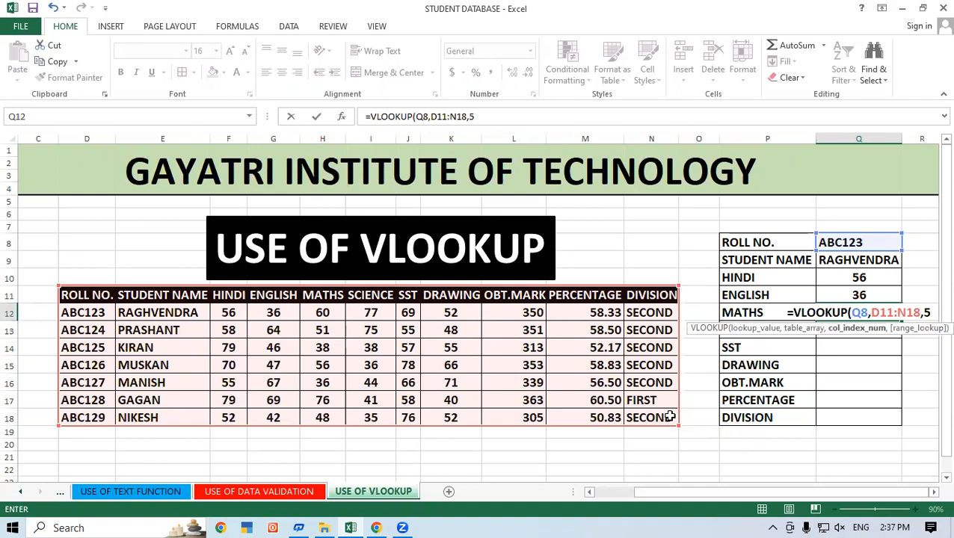
pyautogui.write(',0)')
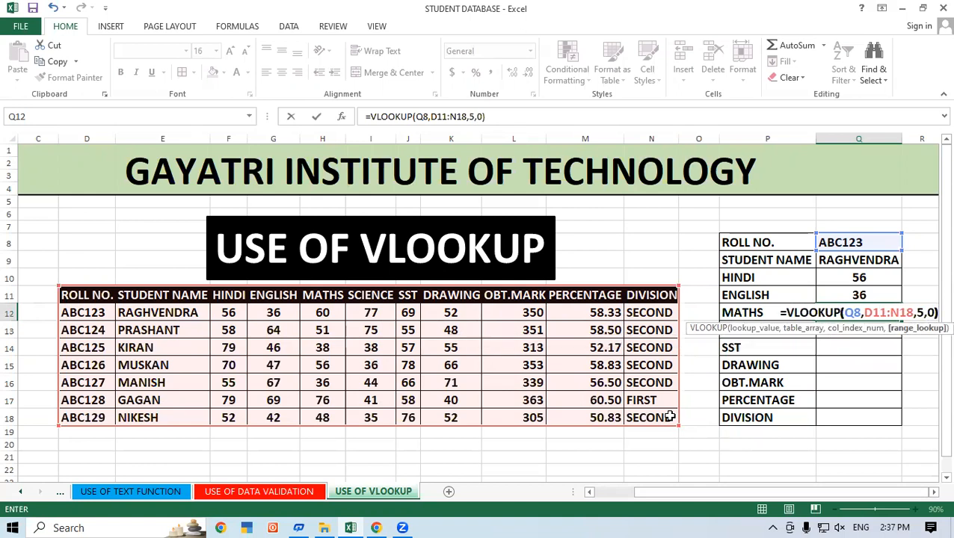
pyautogui.press('Return')
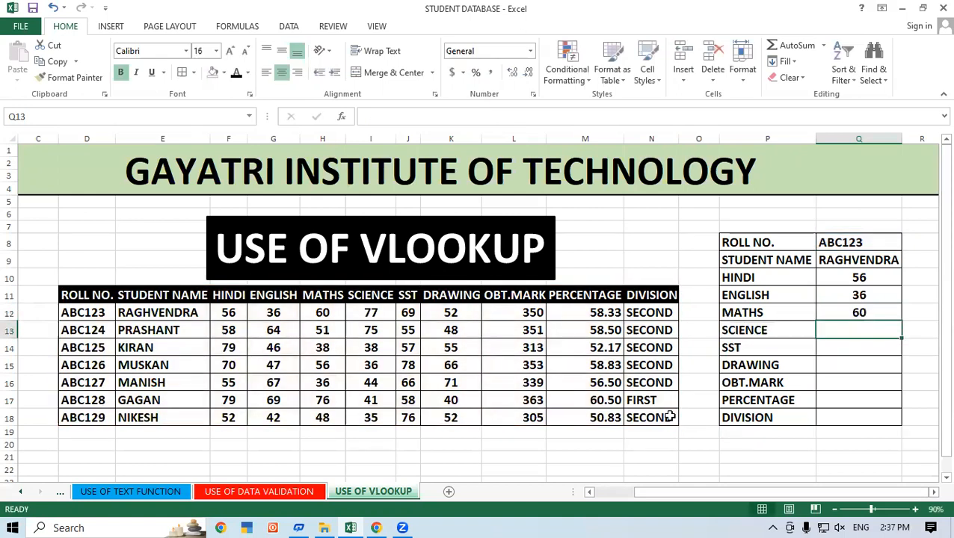
# Enter =VLOOKUP(Q8,D11:N18,6,0) in SCIENCE cell Q13 of the lookup form.
pyautogui.write('=V')
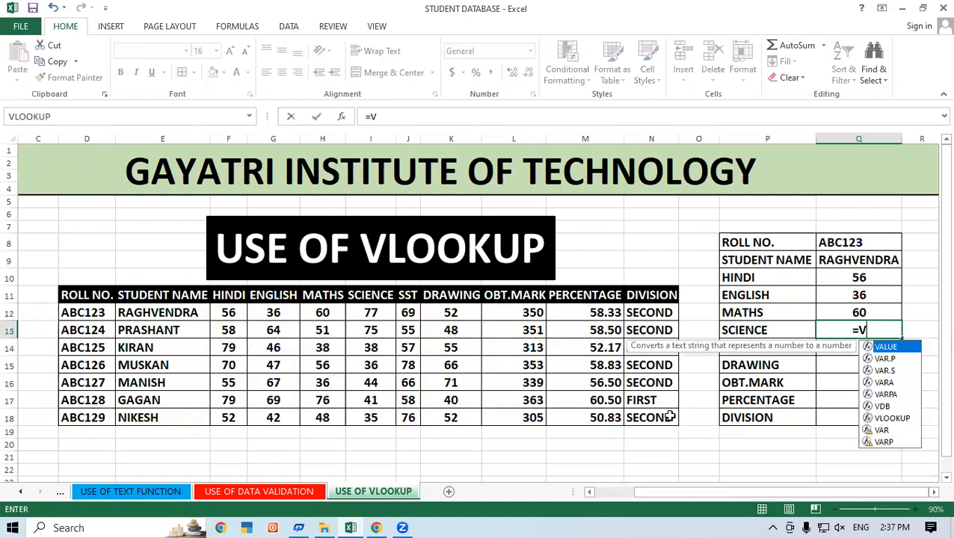
pyautogui.write('LOO')
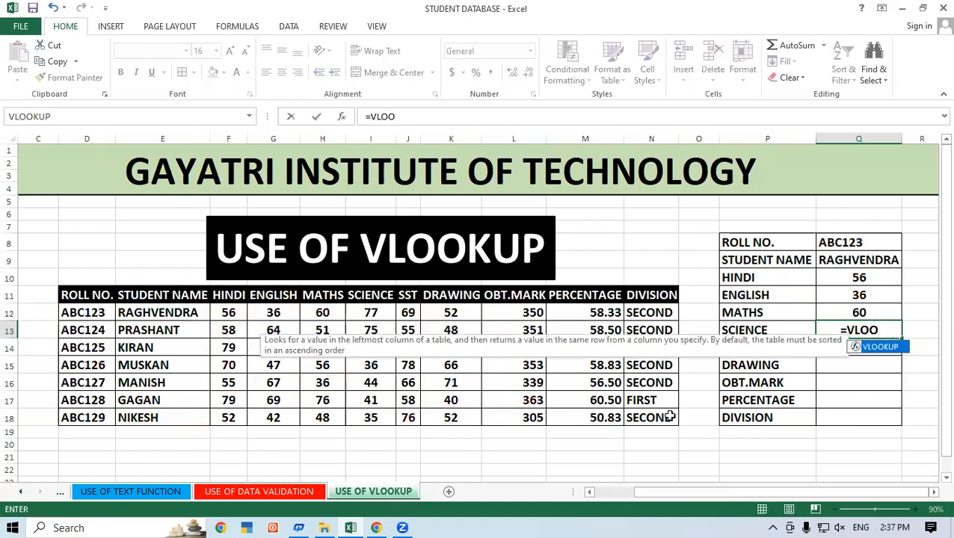
pyautogui.press('Tab')
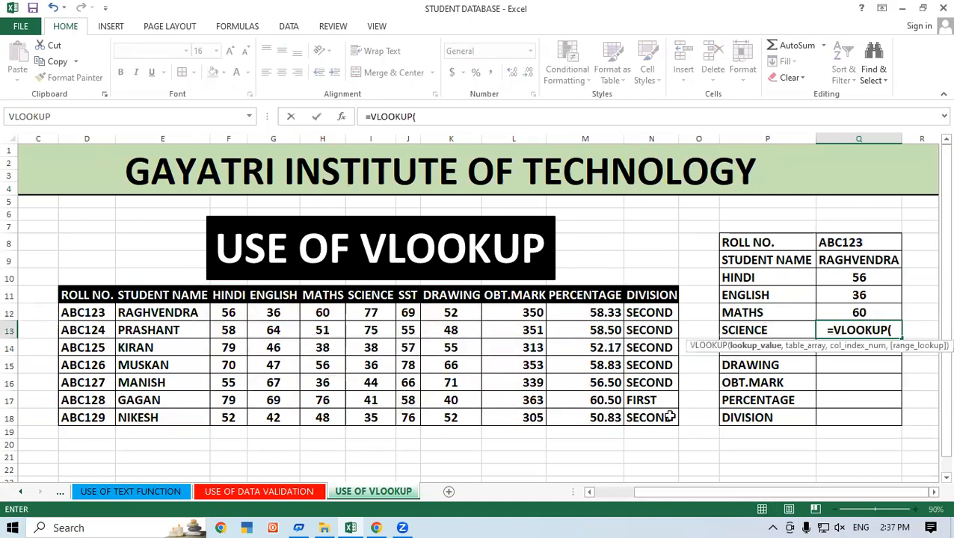
pyautogui.click(853, 243)
pyautogui.write(',')
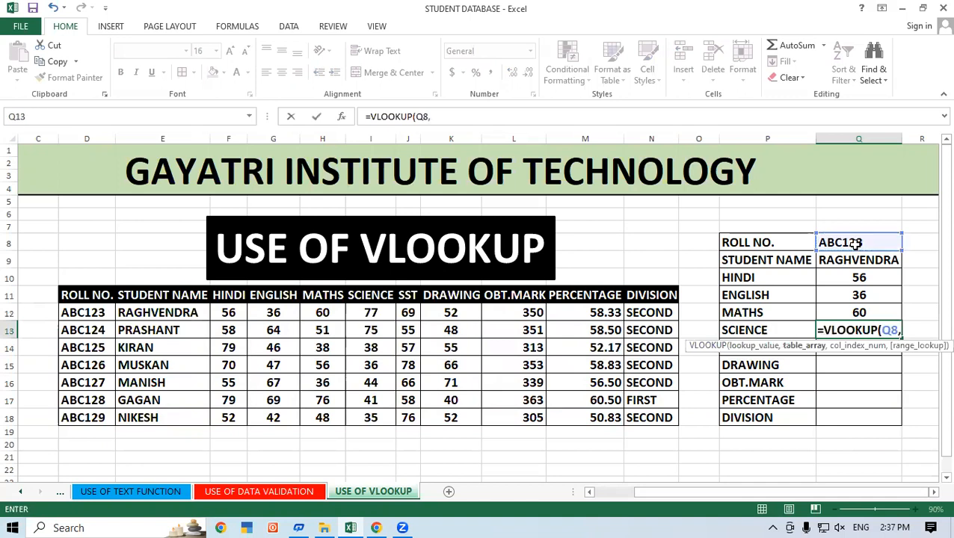
pyautogui.moveTo(71, 297); pyautogui.dragTo(638, 417)
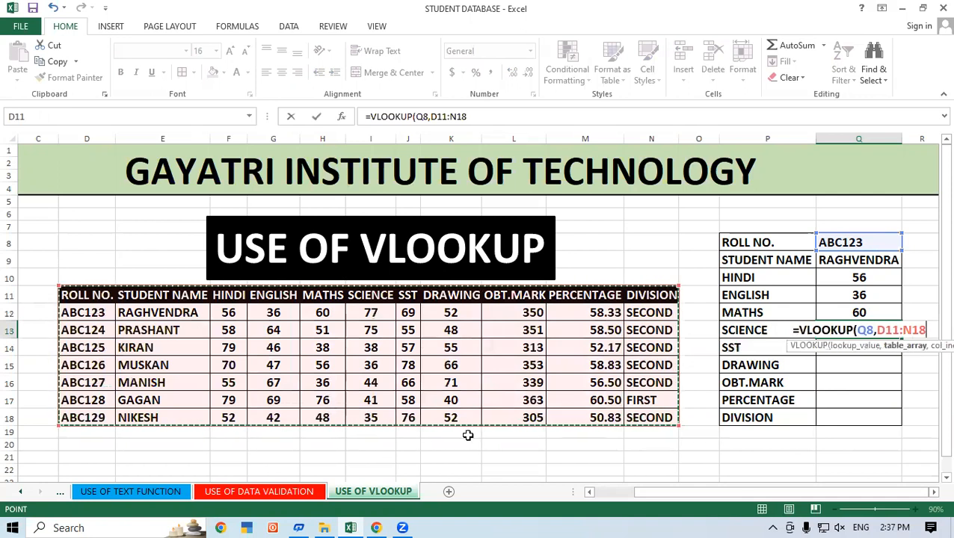
pyautogui.write(',')
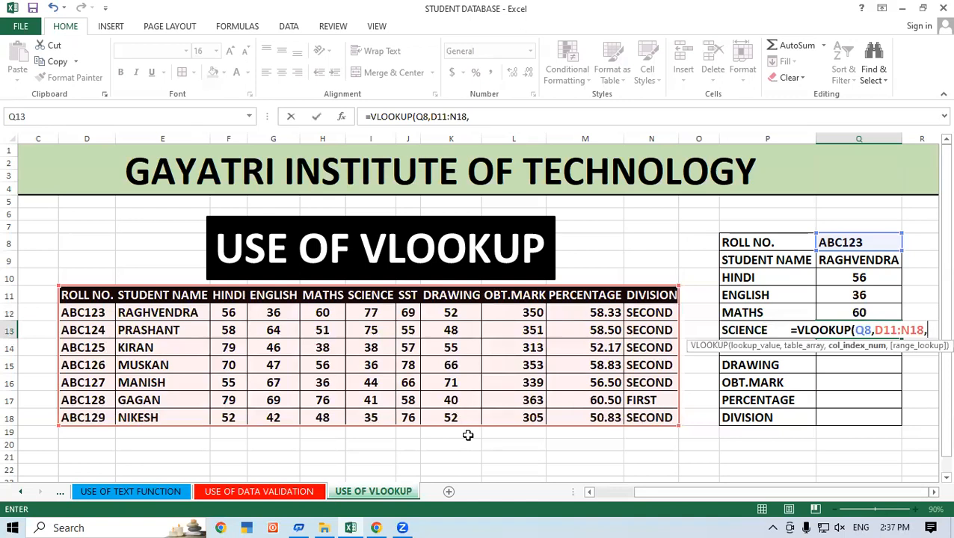
pyautogui.write('6,0')
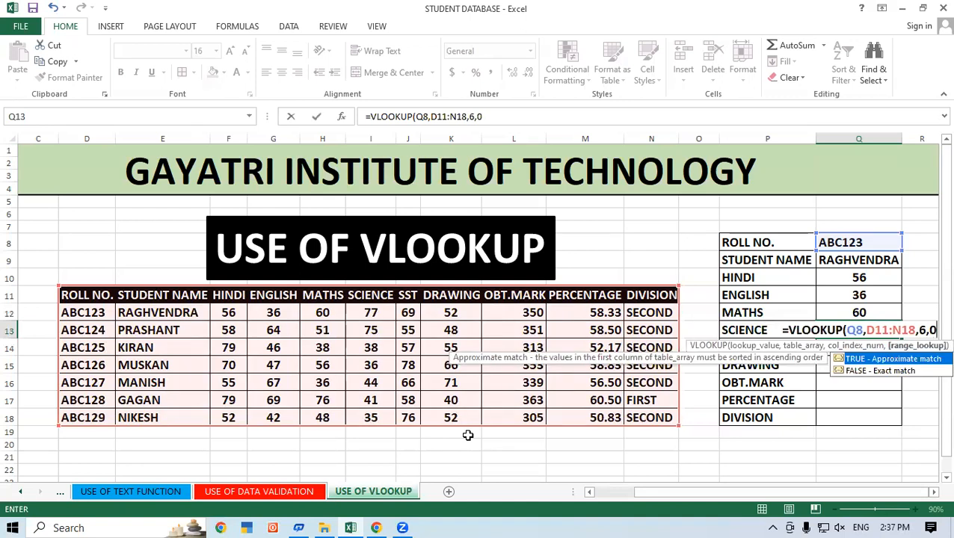
pyautogui.write(')')
pyautogui.press('Return')
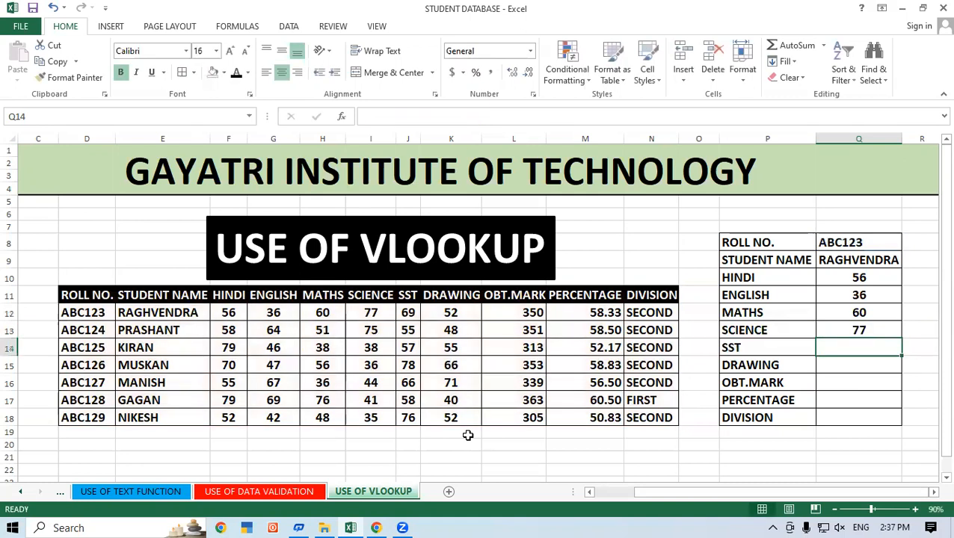
# Enter =VLOOKUP(Q8,D11:N18,7,0) in SST cell Q14 of the lookup form.
pyautogui.write('=VLOOKUP(')
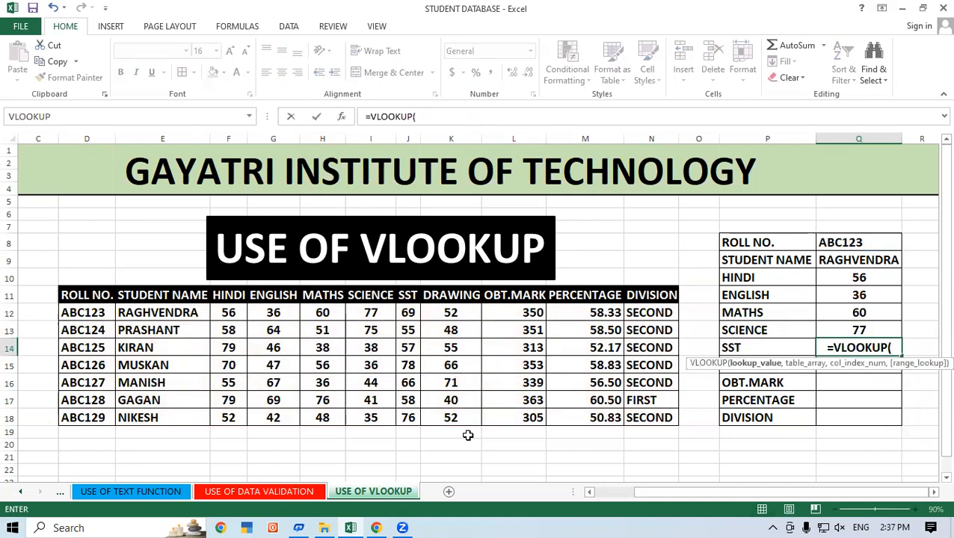
pyautogui.click(885, 243)
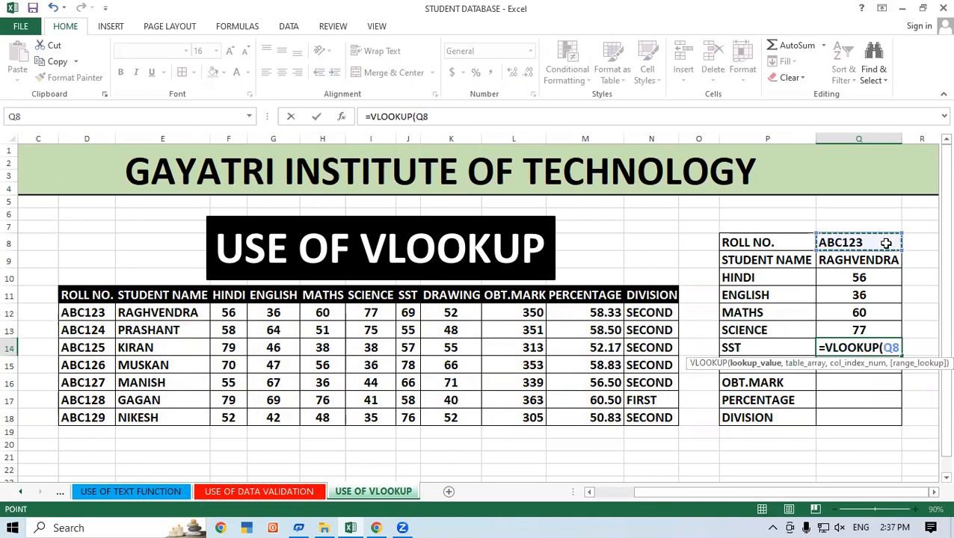
pyautogui.write(',')
pyautogui.moveTo(89, 299); pyautogui.dragTo(651, 417)
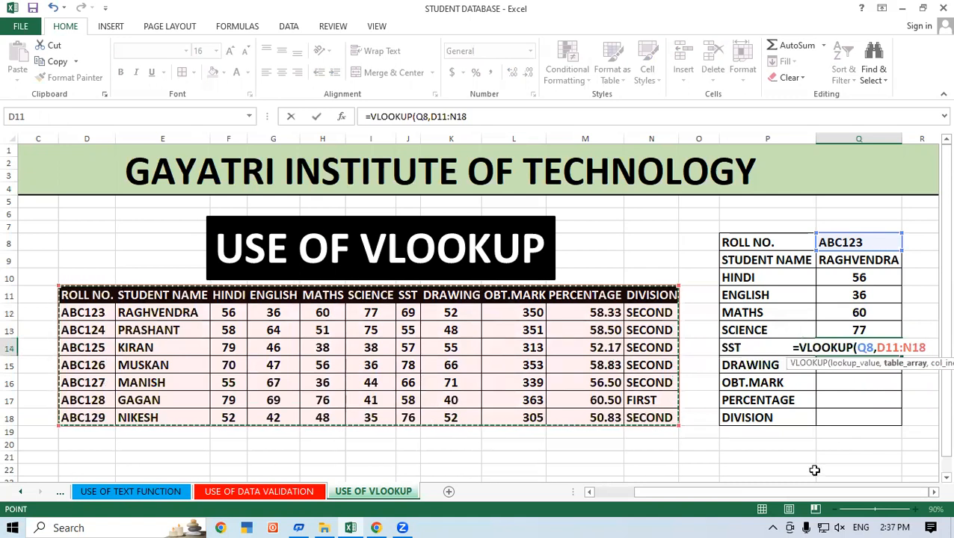
pyautogui.write(',7,0')
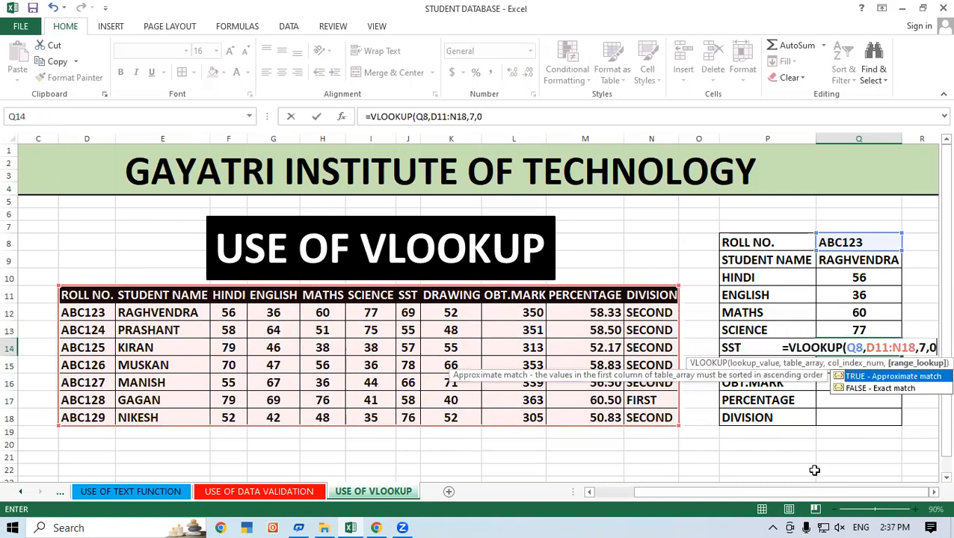
pyautogui.write(')')
pyautogui.press('Return')
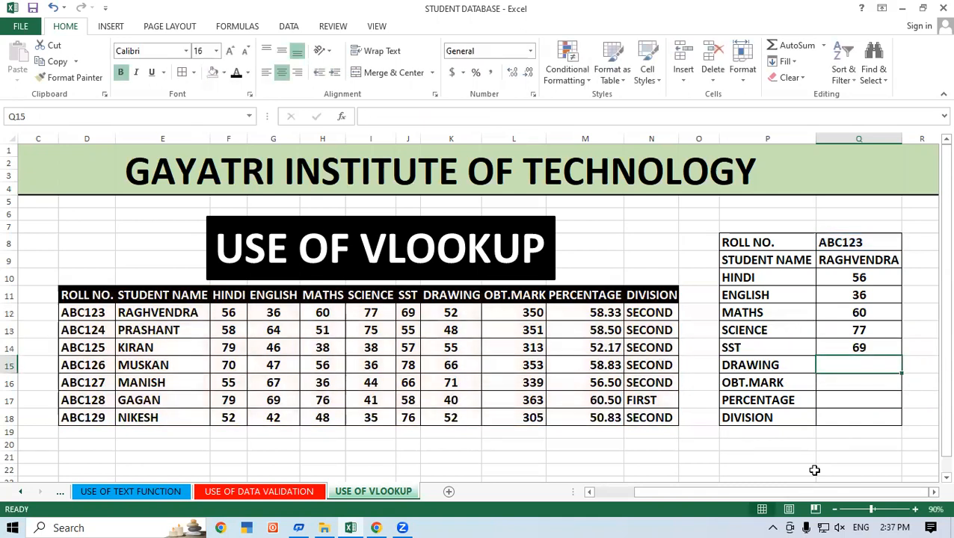
# Enter =VLOOKUP(Q8,D11:N18,8,0) in DRAWING cell Q15 of the lookup form.
pyautogui.write('=')
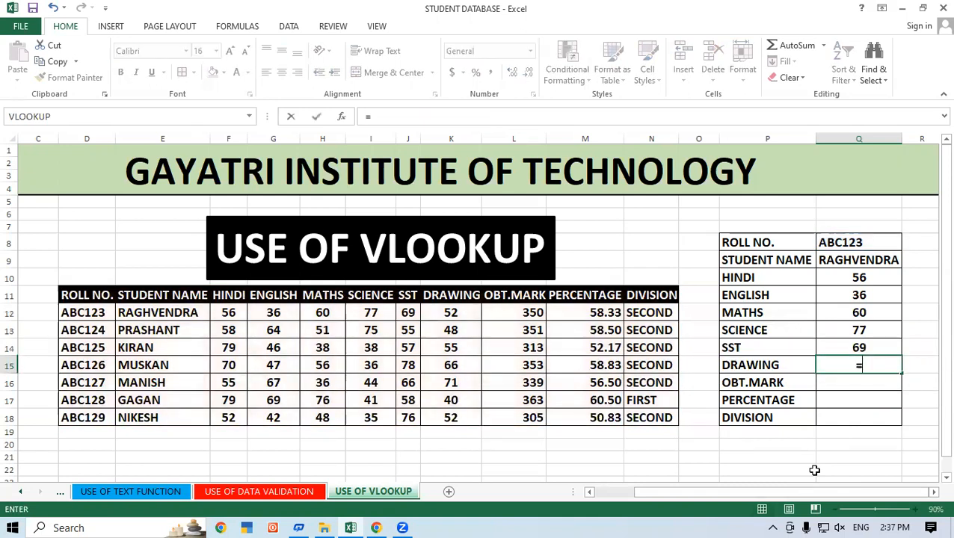
pyautogui.write('VLOOKUP(')
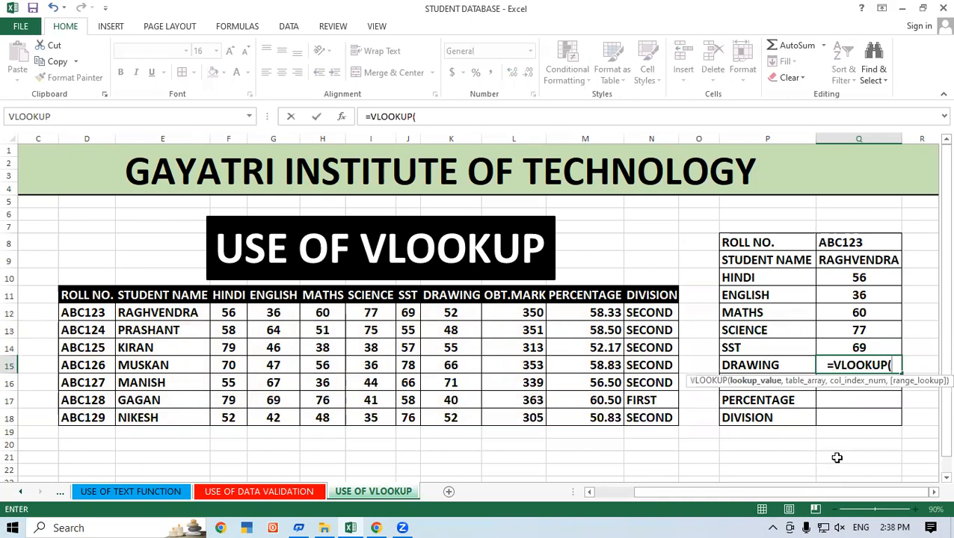
pyautogui.click(843, 244)
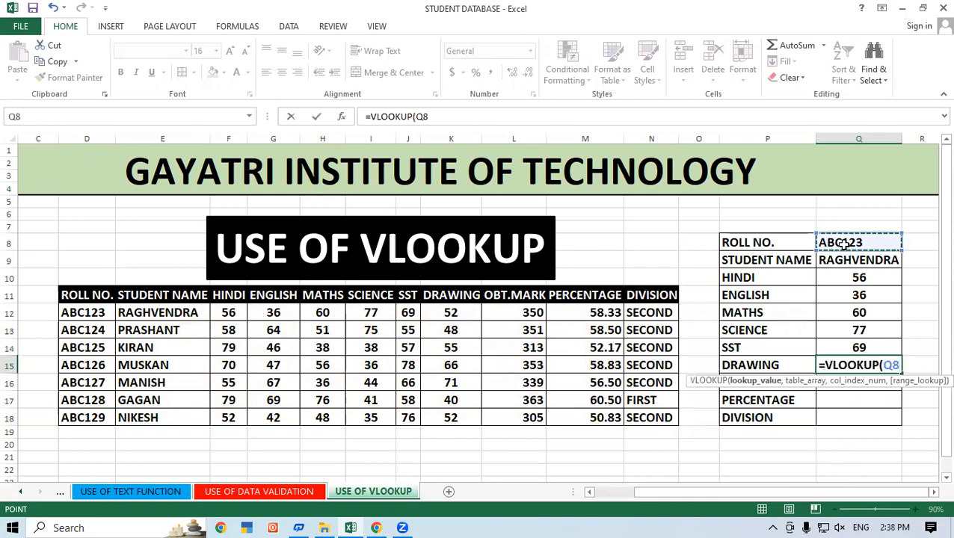
pyautogui.write(',')
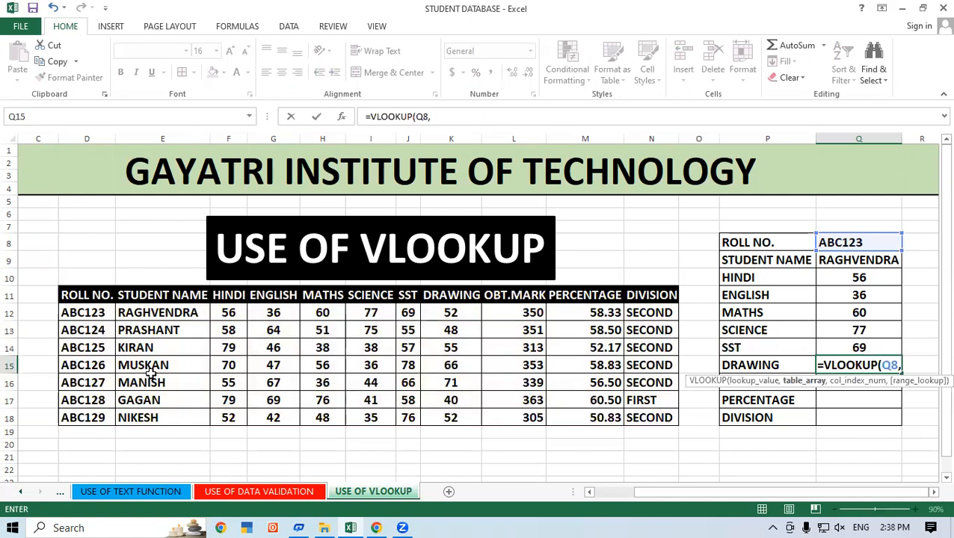
pyautogui.moveTo(91, 297); pyautogui.dragTo(662, 418)
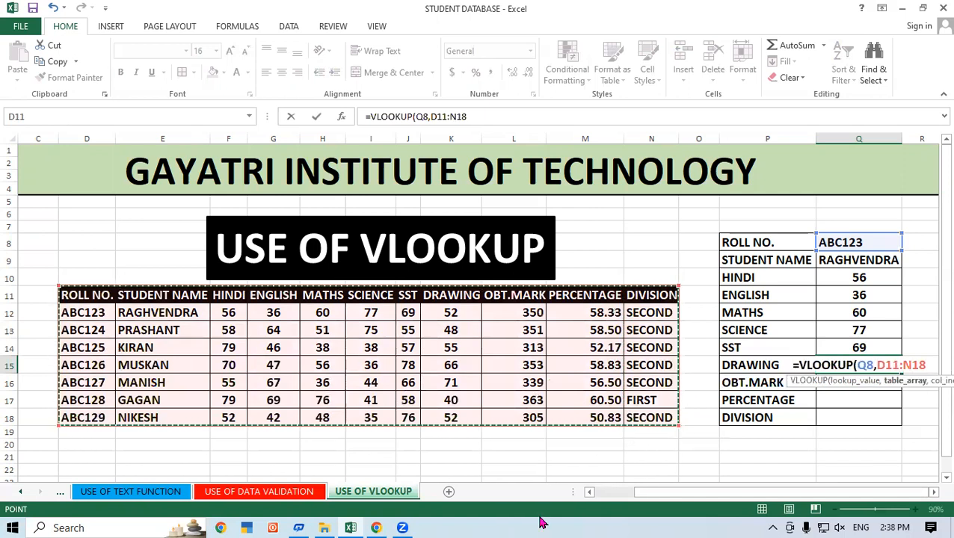
pyautogui.write(',')
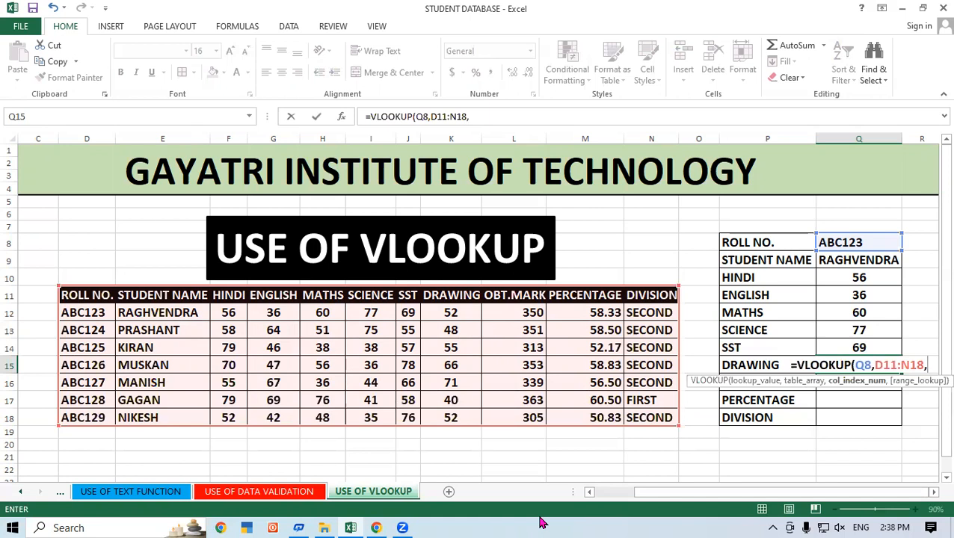
pyautogui.write('8')
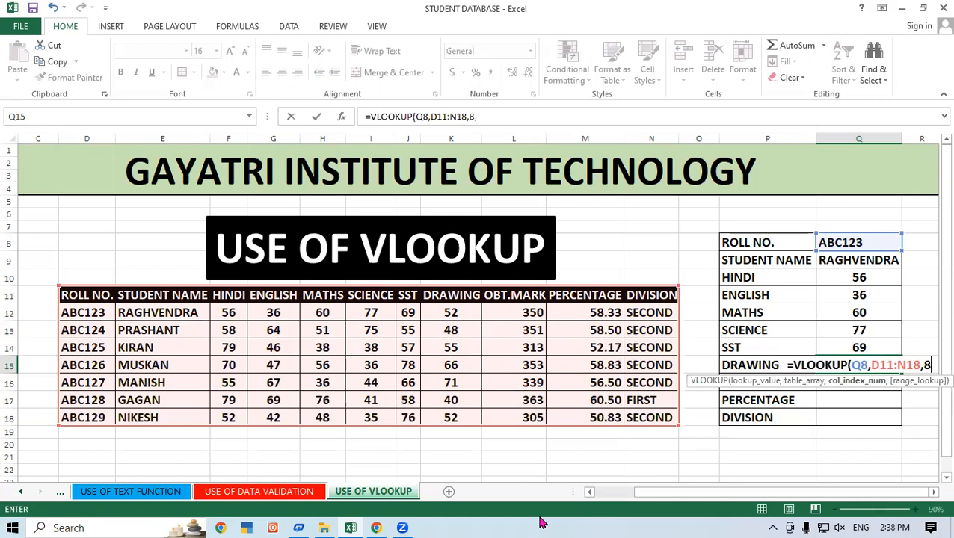
pyautogui.write(',0')
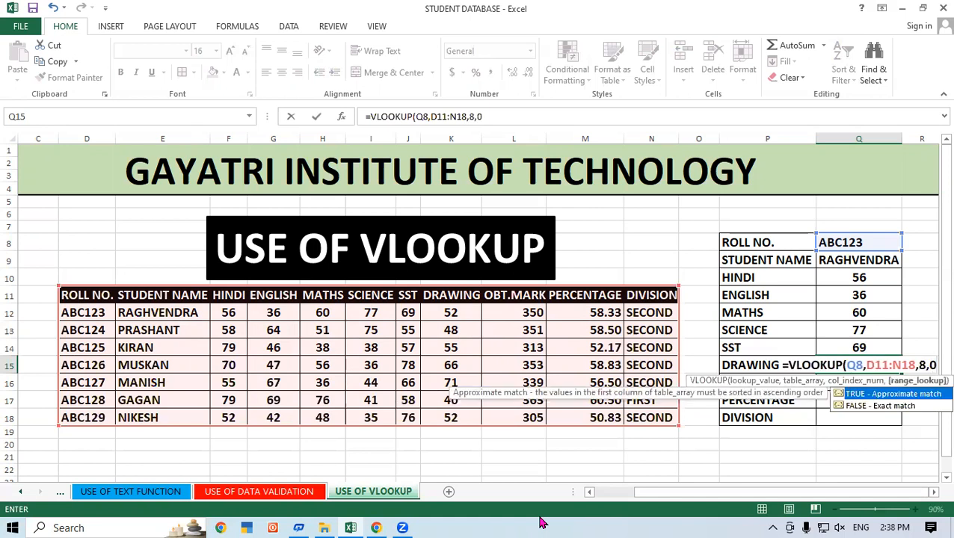
pyautogui.write(')')
pyautogui.press('Return')
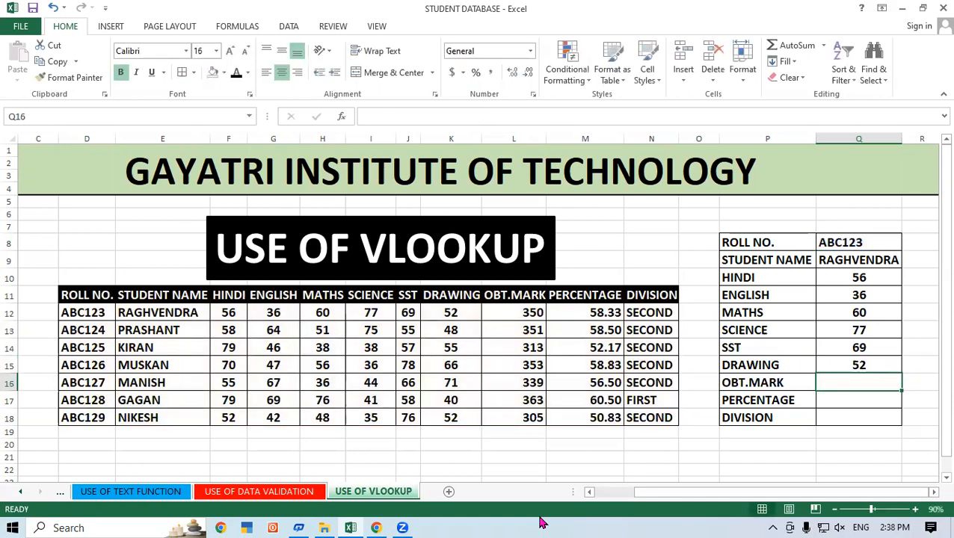
# Enter =VLOOKUP(Q8,D11:N18,9,0) in OBT.MARK cell Q16 of the lookup form.
pyautogui.write('=VLOOKUP(')
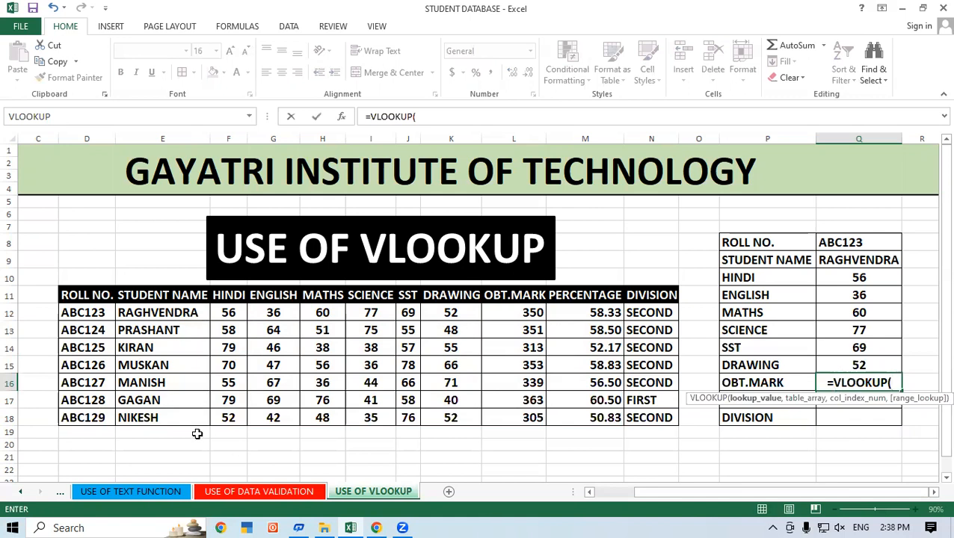
pyautogui.click(856, 241)
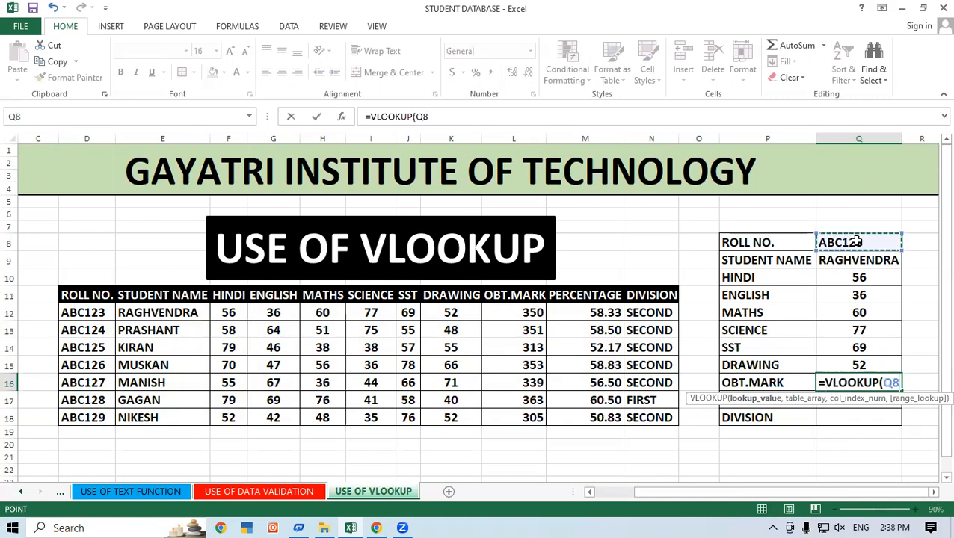
pyautogui.write(',')
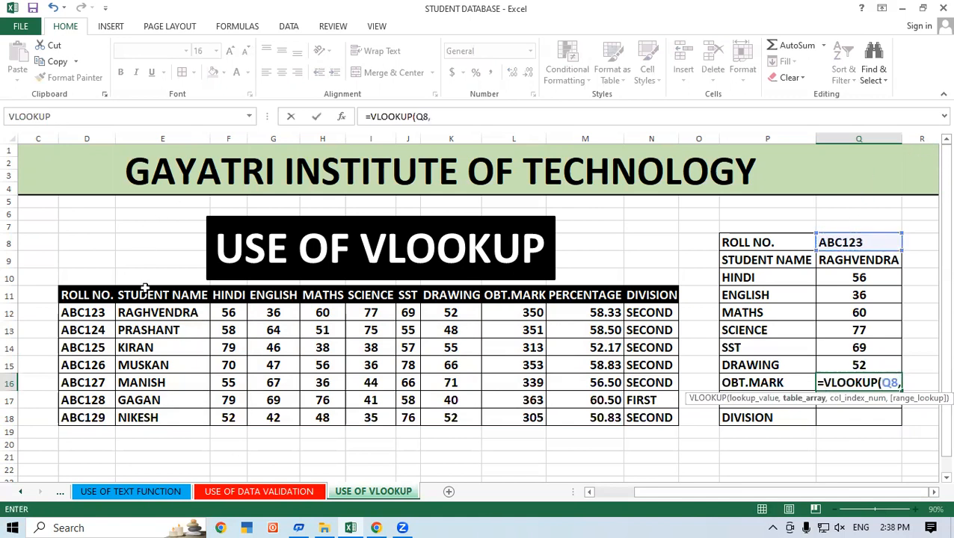
pyautogui.moveTo(78, 298); pyautogui.dragTo(652, 417)
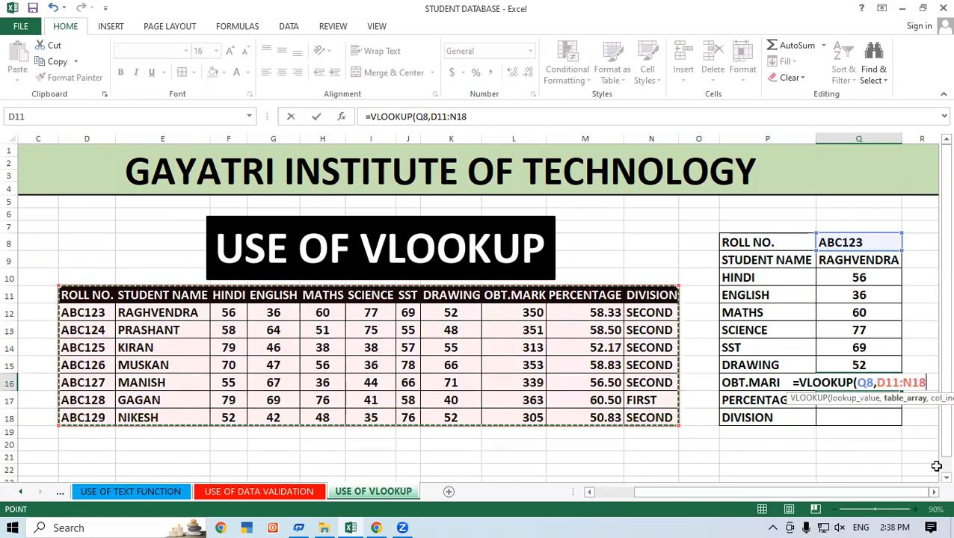
pyautogui.write(',')
pyautogui.write('9,')
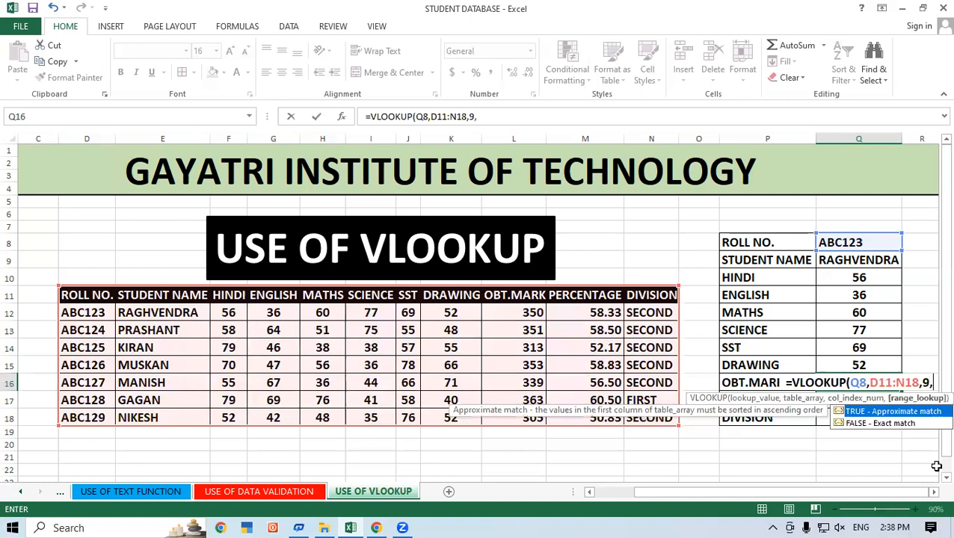
pyautogui.write('0)')
pyautogui.press('Return')
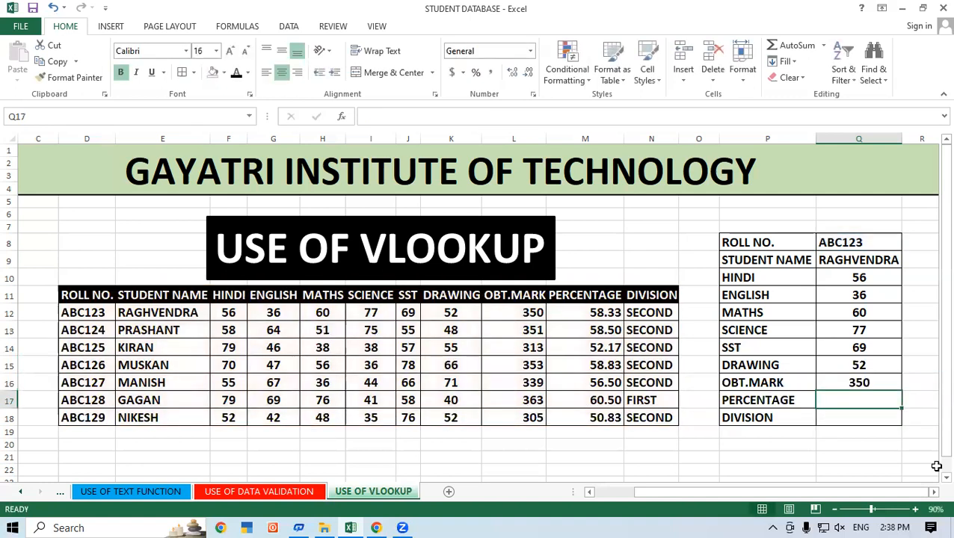
# Enter =VLOOKUP(Q8,D11:N18,10,0) in PERCENTAGE cell Q17 of the lookup form.
pyautogui.click(653, 312)
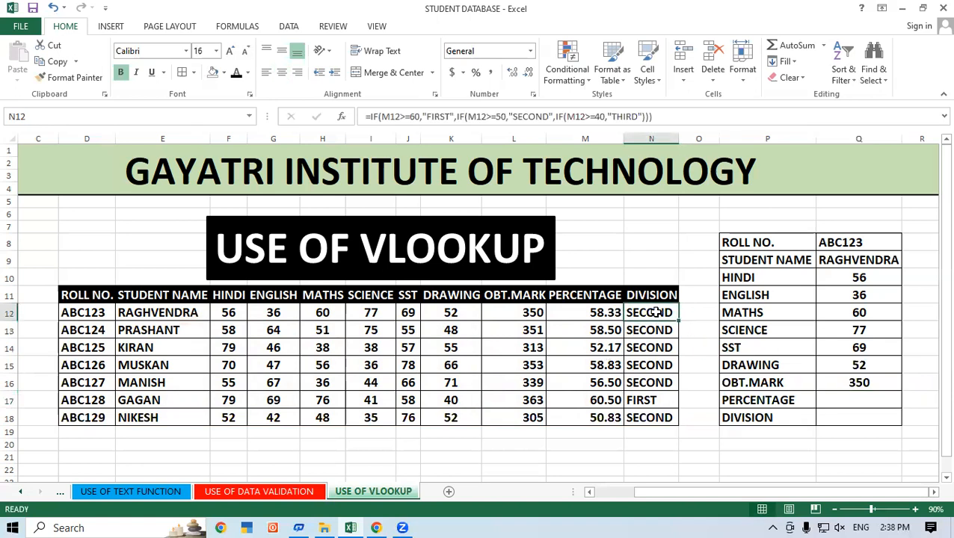
pyautogui.click(824, 402)
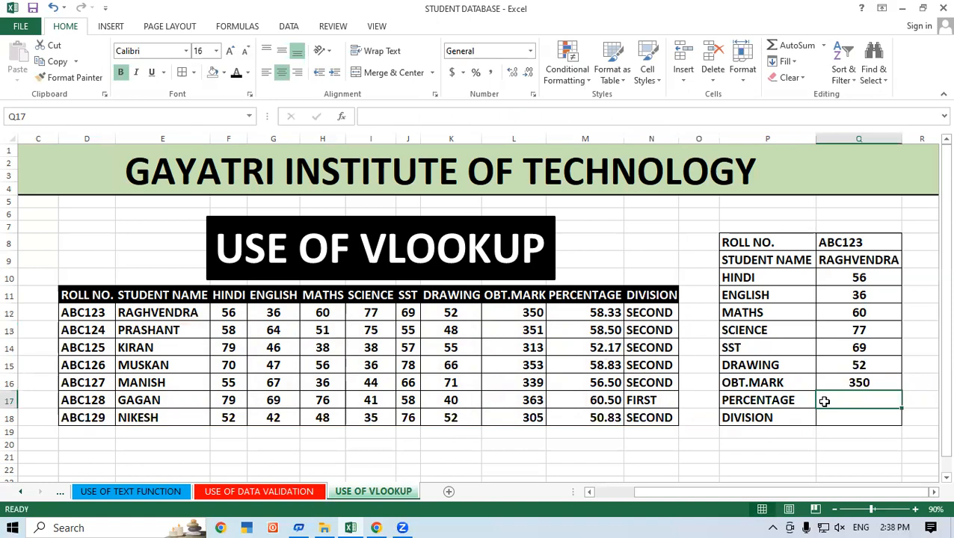
pyautogui.write('=VLOO')
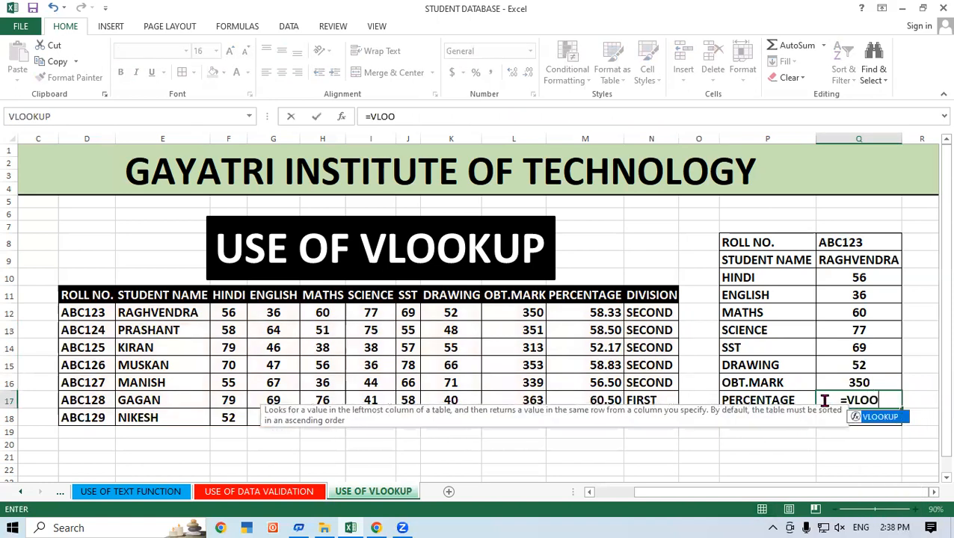
pyautogui.press('Tab')
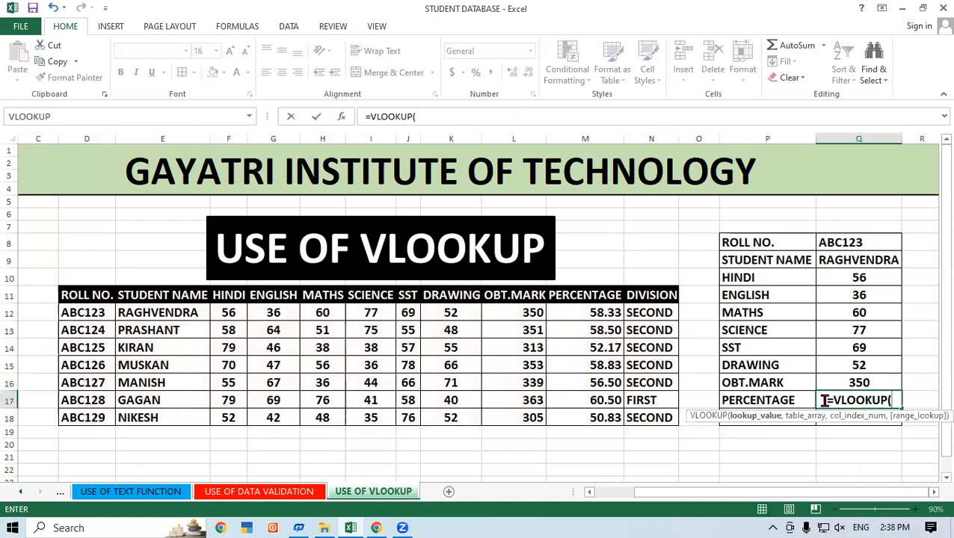
pyautogui.click(843, 240)
pyautogui.write(',')
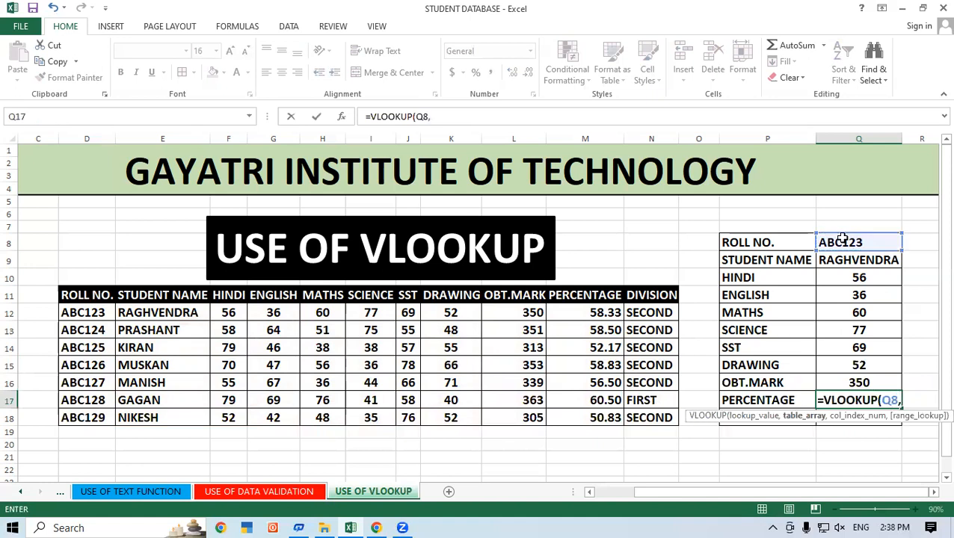
pyautogui.click(81, 296)
pyautogui.moveTo(88, 313); pyautogui.dragTo(665, 418)
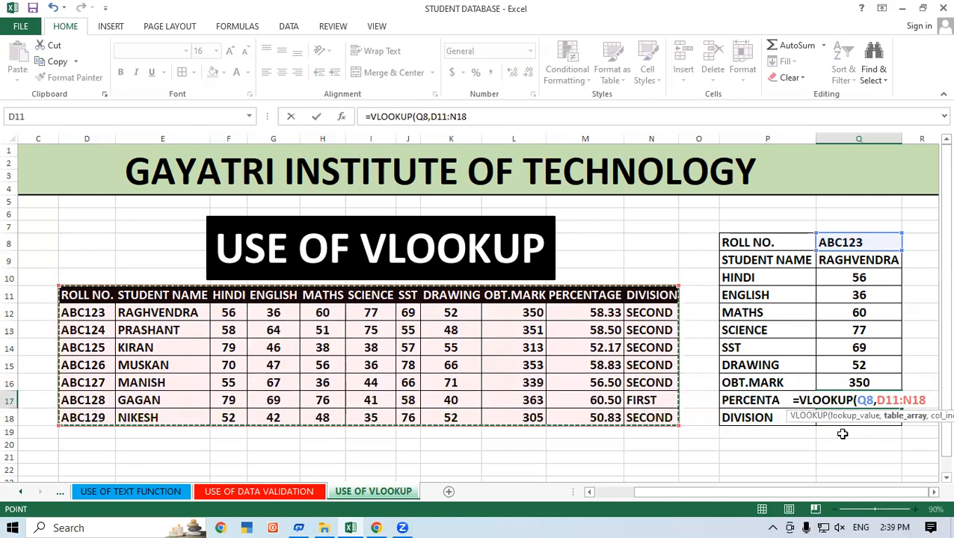
pyautogui.write(',10,0')
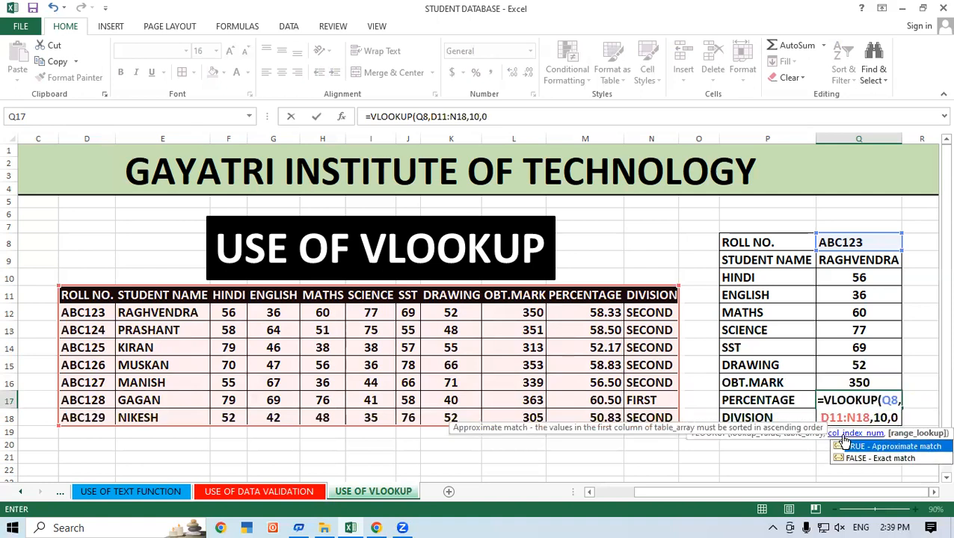
pyautogui.write(')')
pyautogui.press('Return')
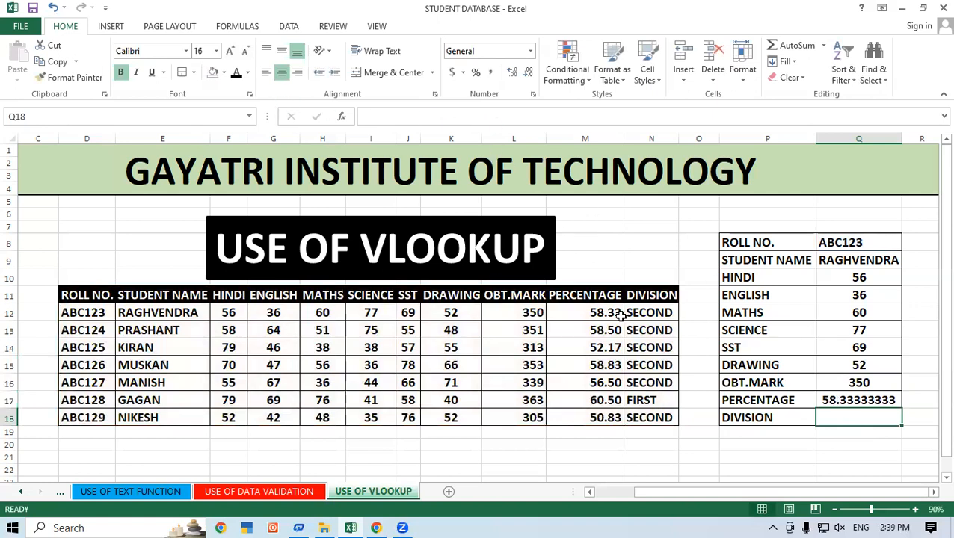
pyautogui.write('VLOO')
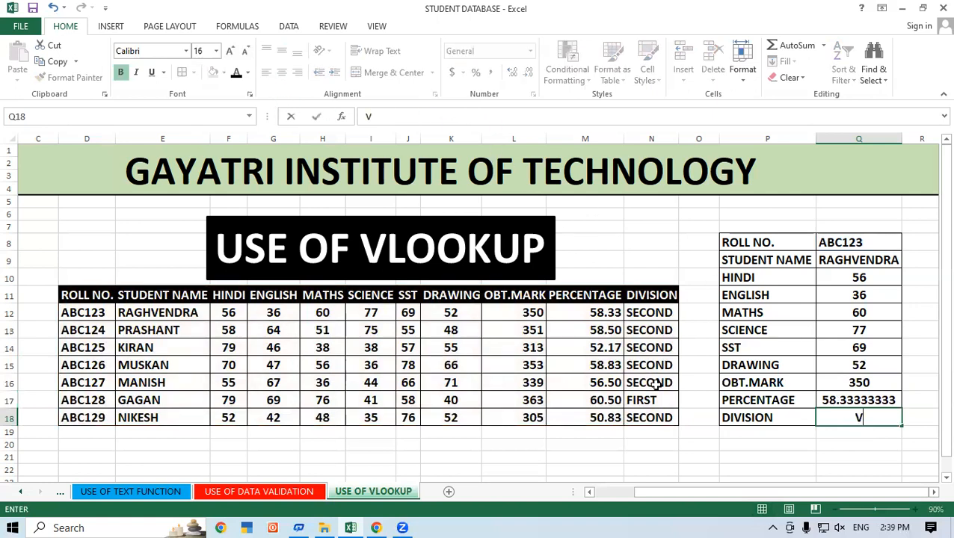
pyautogui.press('Tab')
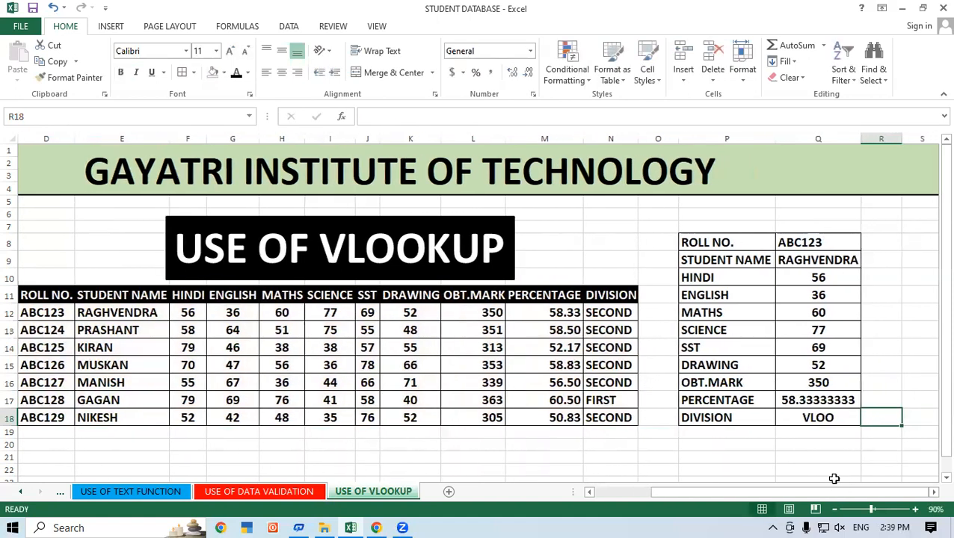
pyautogui.doubleClick(837, 420)
pyautogui.press('BackSpace')
pyautogui.press('BackSpace')
pyautogui.press('BackSpace')
pyautogui.press('BackSpace')
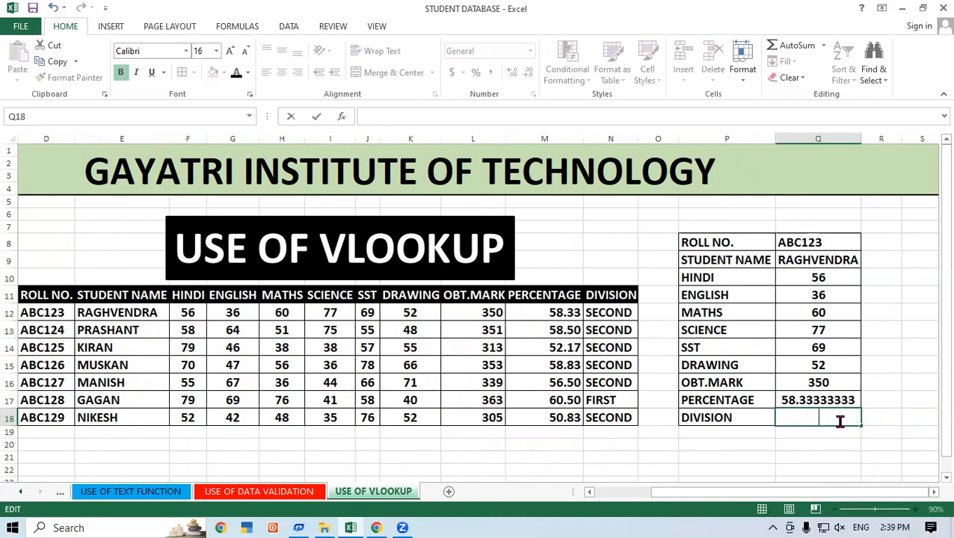
# Enter =VLOOKUP(Q8,D11:N18,11,0) in DIVISION cell Q18 of the lookup form.
pyautogui.write('=VLOO')
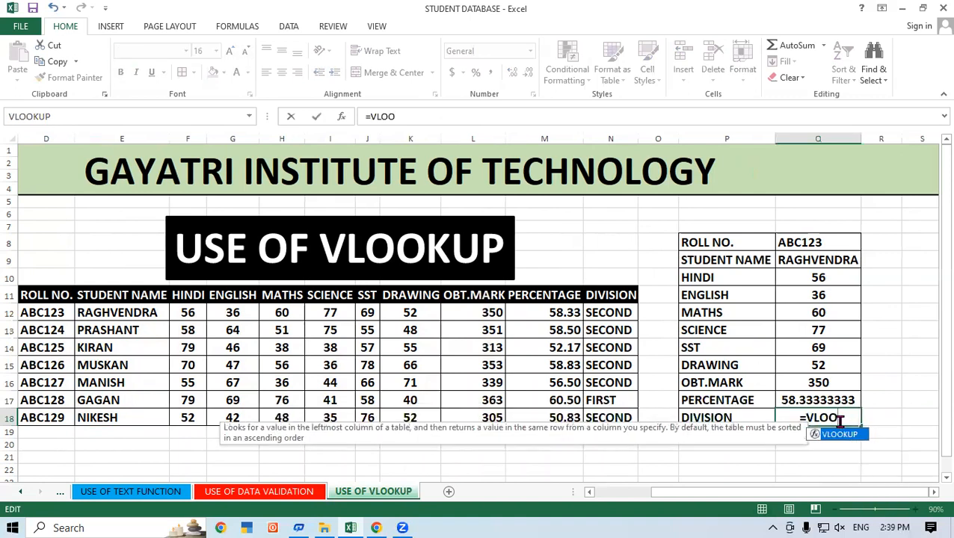
pyautogui.press('Tab')
pyautogui.click(801, 241)
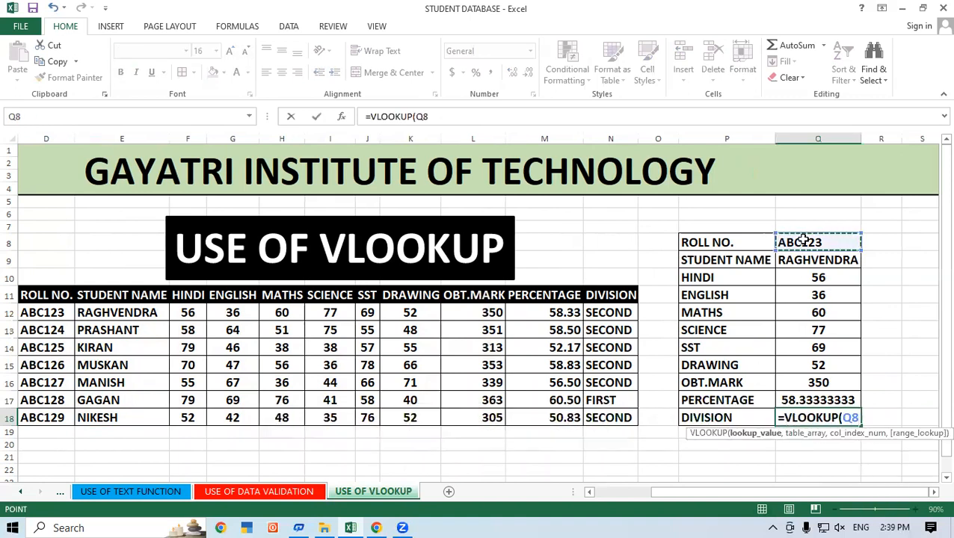
pyautogui.write(',')
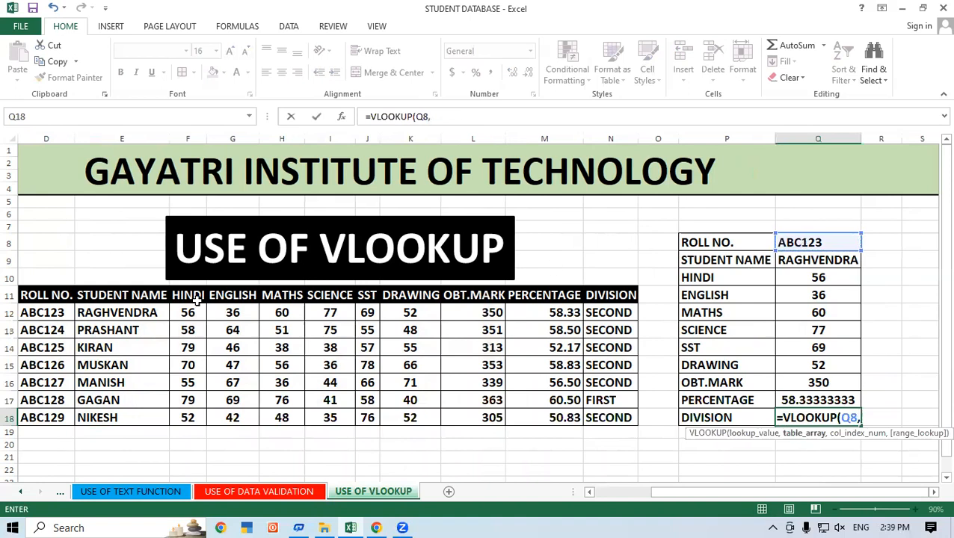
pyautogui.moveTo(47, 295); pyautogui.dragTo(610, 418)
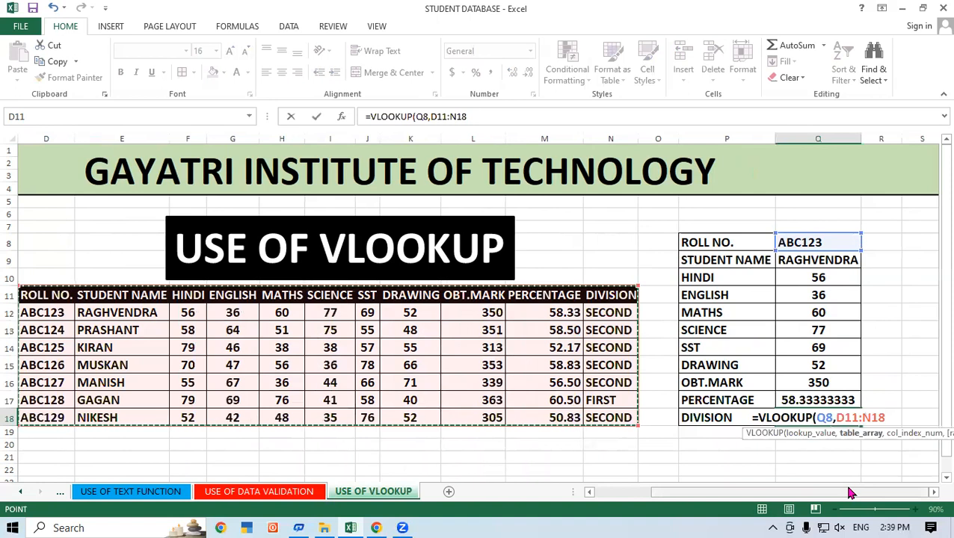
pyautogui.write(',11,0')
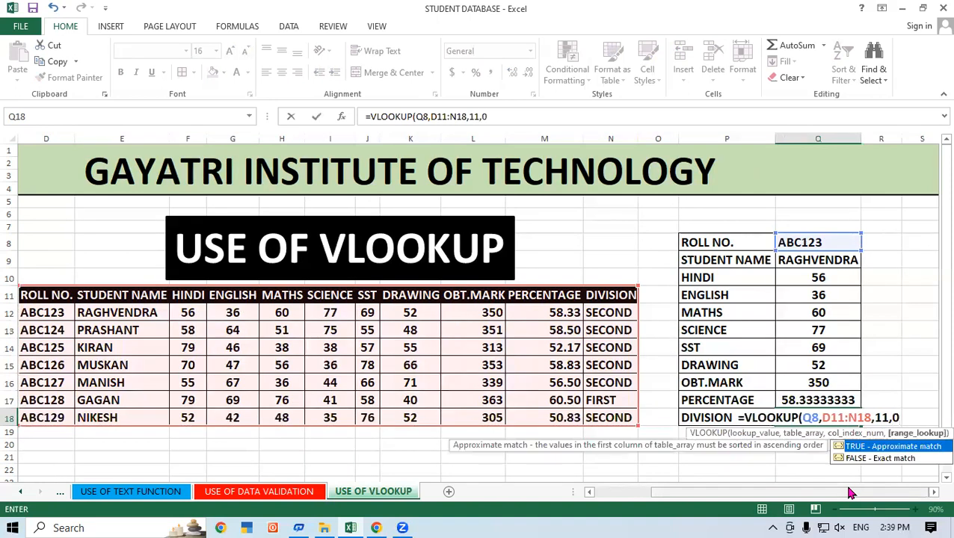
pyautogui.write(')')
pyautogui.press('Return')
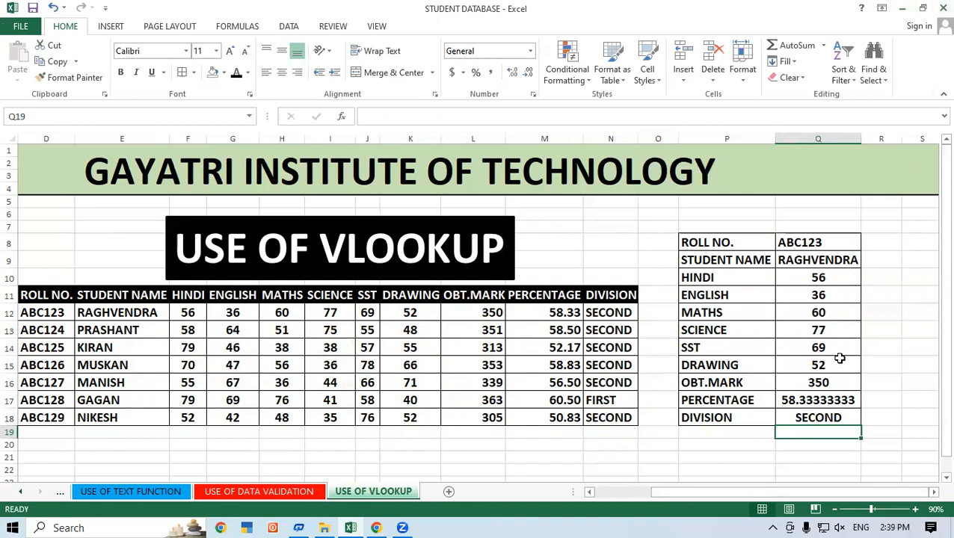
# Test the lookup form by changing the roll number in Q8 to the one listed in cell D16.
pyautogui.moveTo(781, 497); pyautogui.dragTo(765, 497)
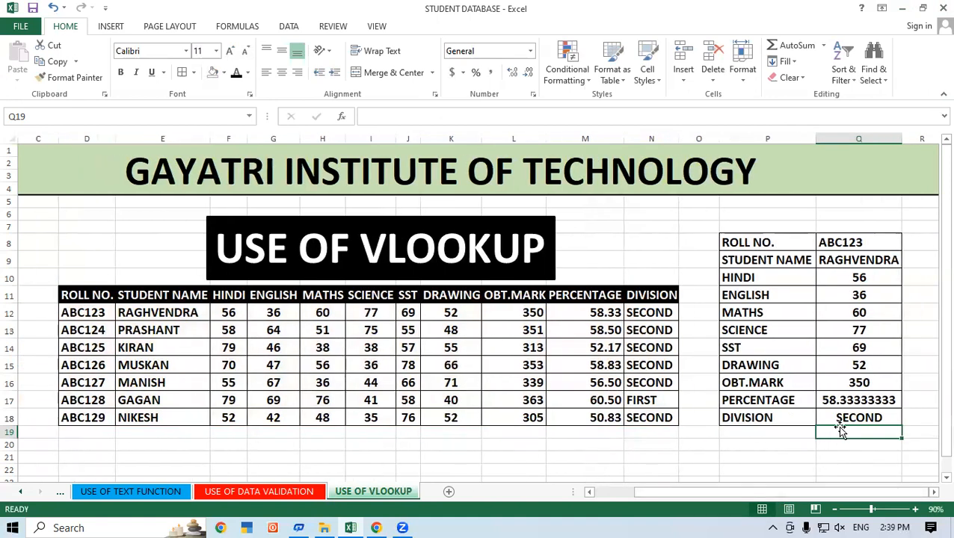
pyautogui.click(95, 386)
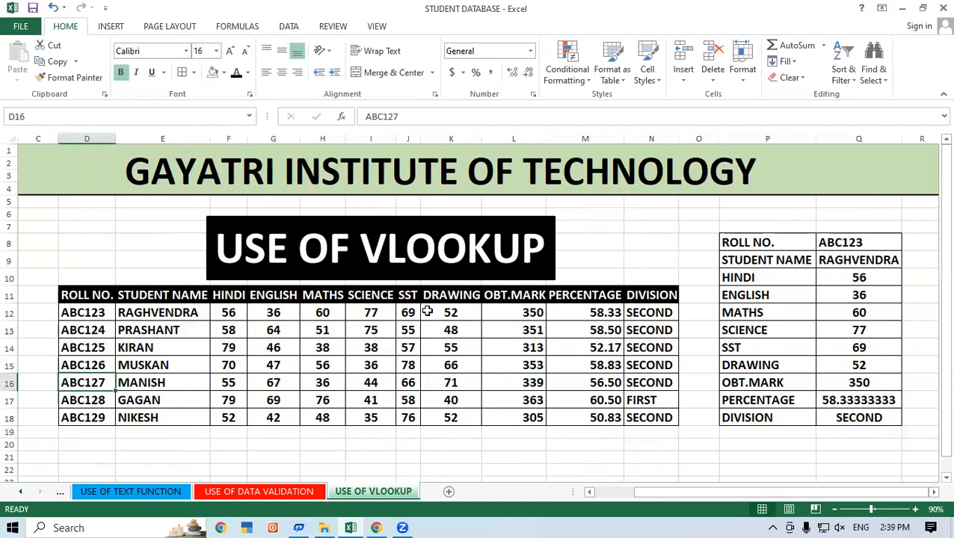
pyautogui.doubleClick(867, 241)
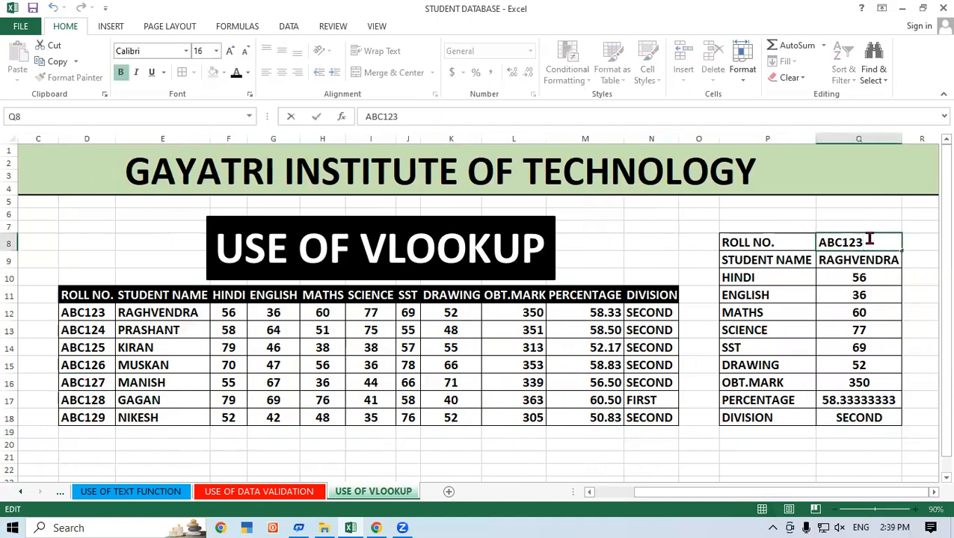
pyautogui.press('BackSpace')
pyautogui.write('7')
pyautogui.press('Return')
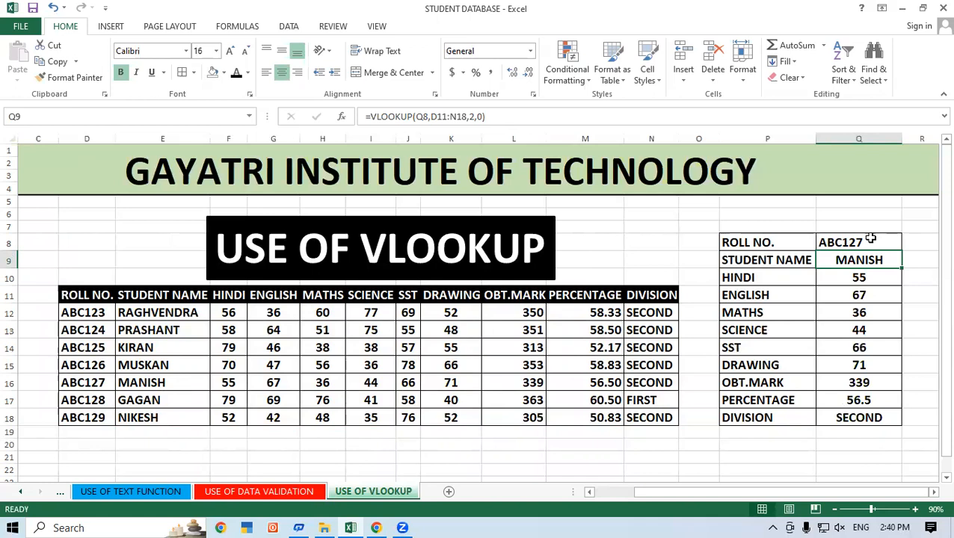
# Change the roll number in Q8 of the lookup form to the one listed in cell D14.
pyautogui.click(874, 241)
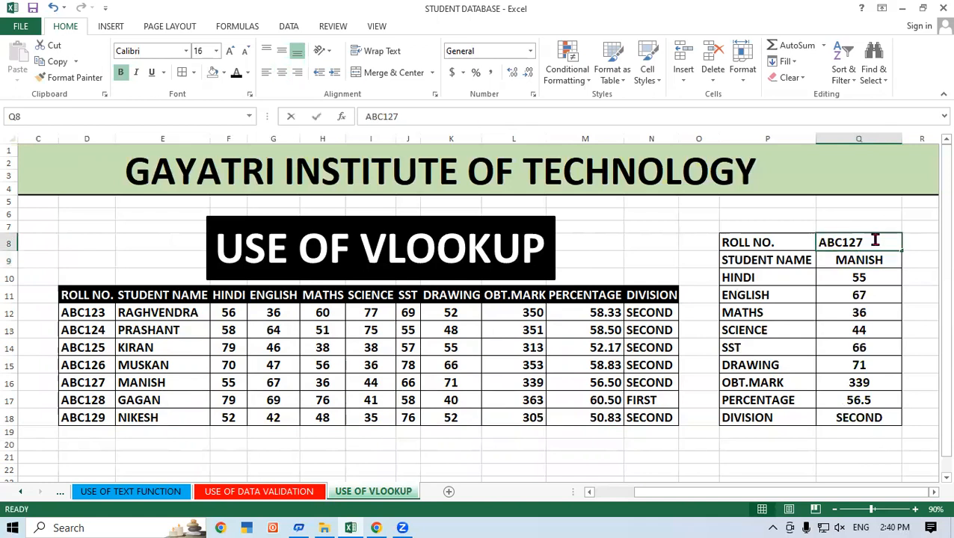
pyautogui.doubleClick(875, 241)
pyautogui.press('BackSpace')
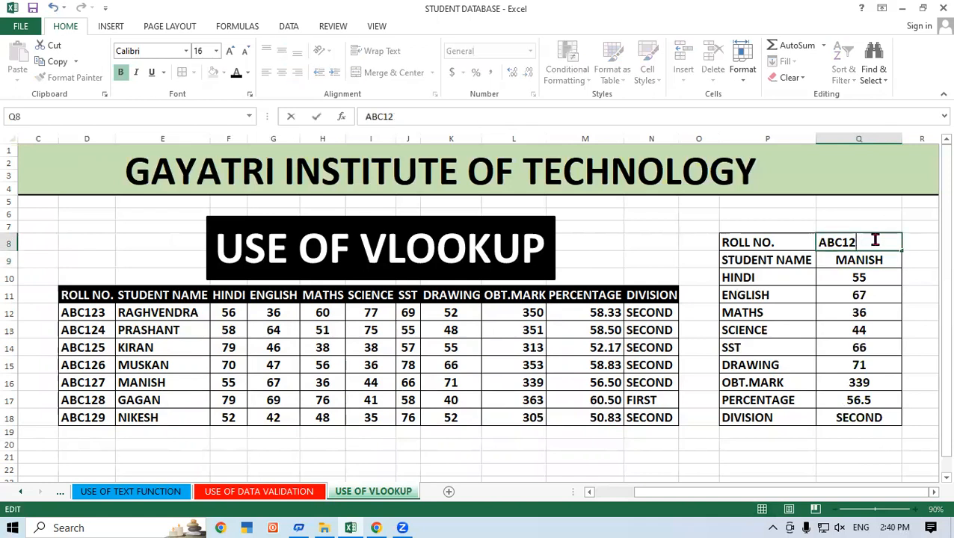
pyautogui.write('5')
pyautogui.press('Return')
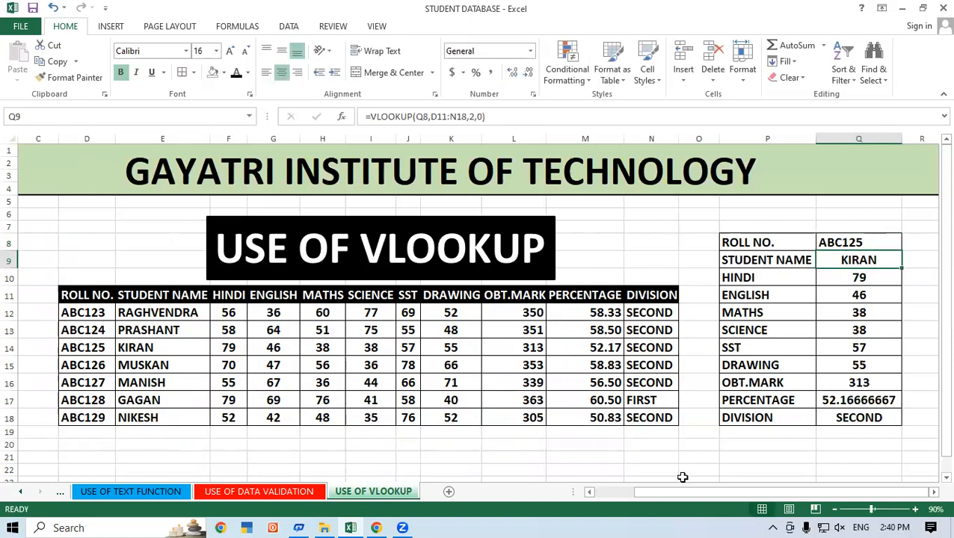
# Check the row 14 record of the marks table, from student name to division, against the lookup form.
pyautogui.click(653, 456)
pyautogui.click(139, 347)
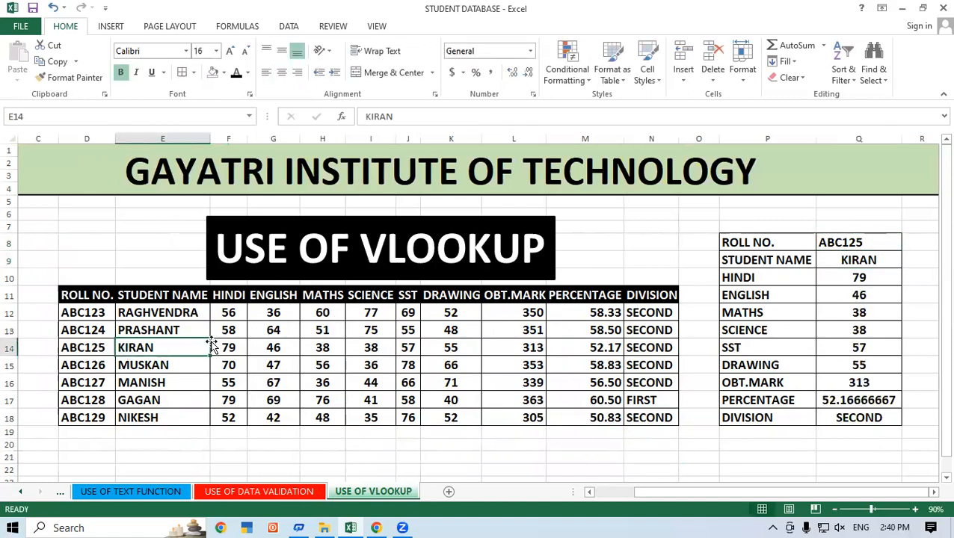
pyautogui.click(228, 348)
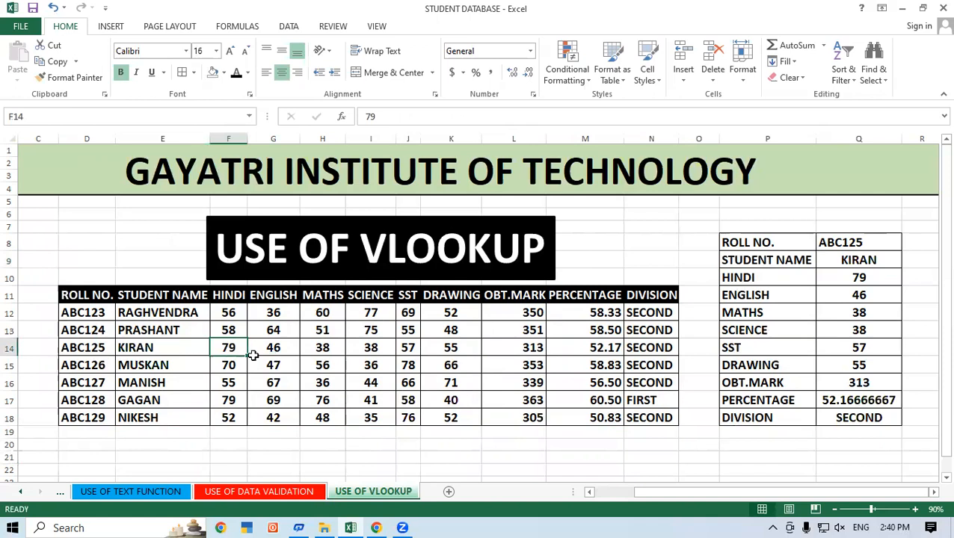
pyautogui.click(279, 348)
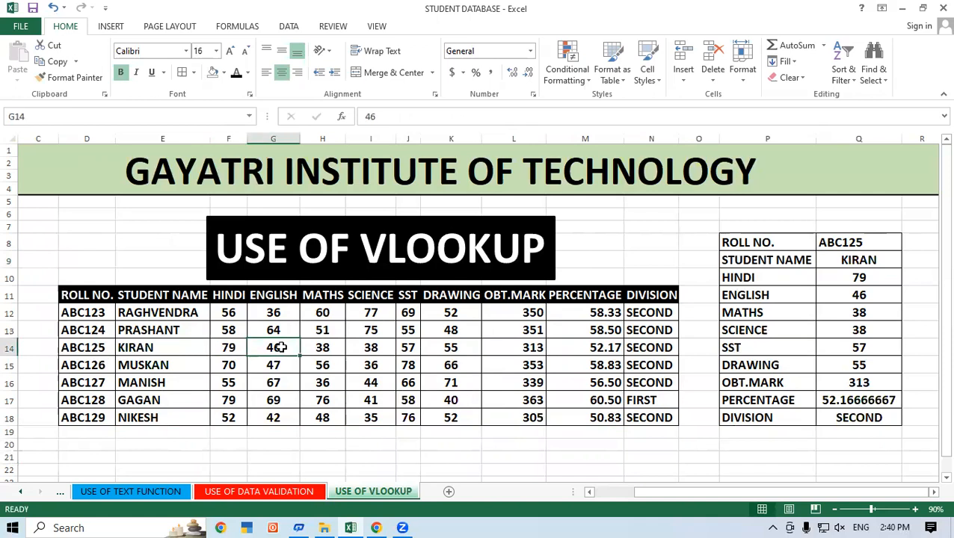
pyautogui.click(323, 346)
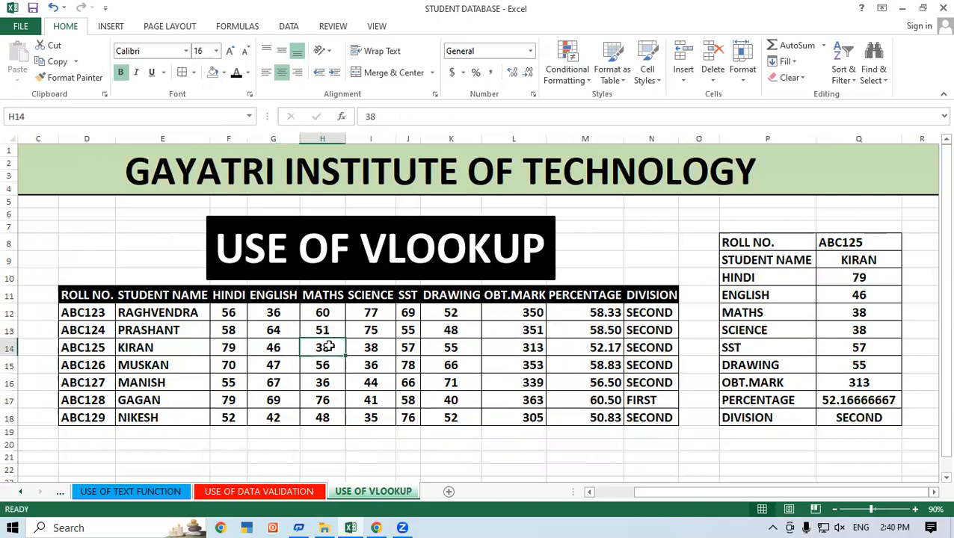
pyautogui.click(370, 350)
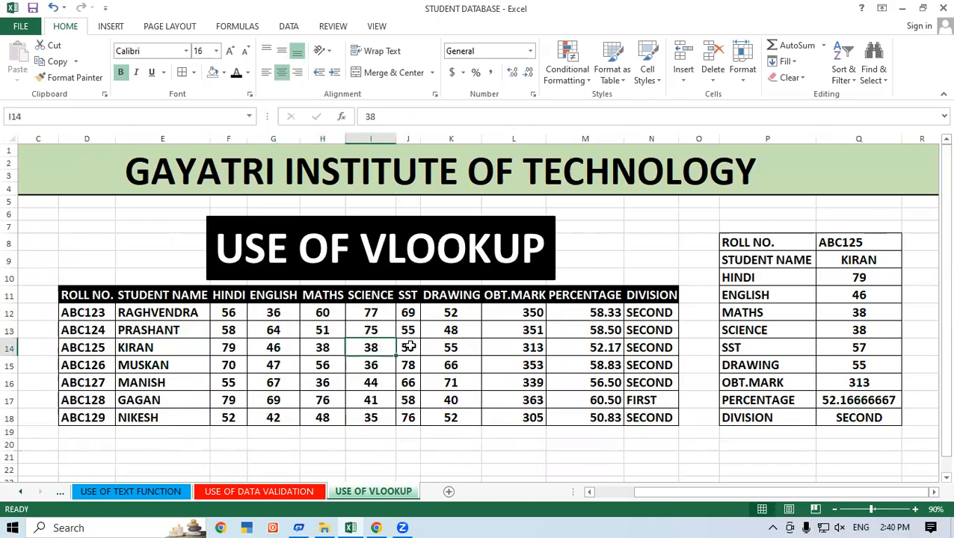
pyautogui.click(409, 346)
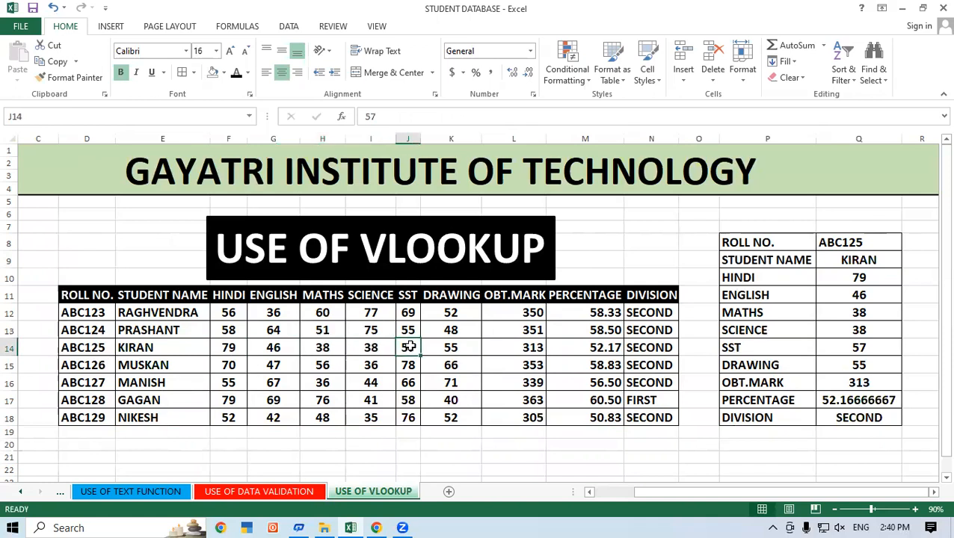
pyautogui.click(454, 353)
pyautogui.click(523, 350)
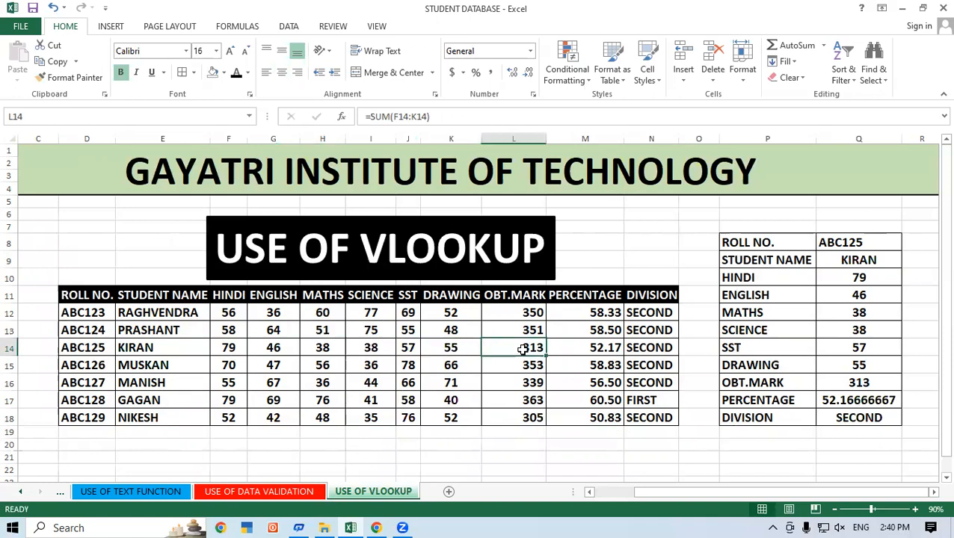
pyautogui.click(577, 348)
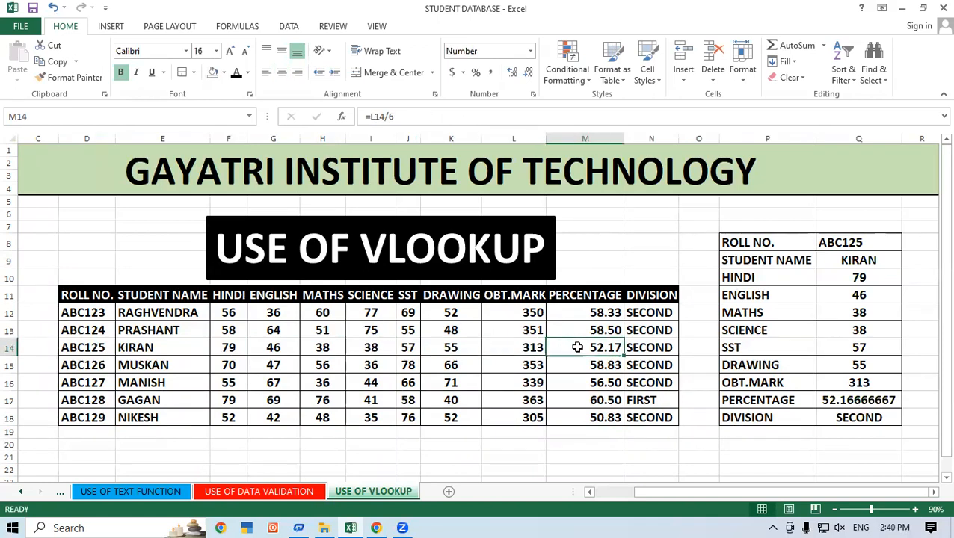
pyautogui.click(651, 347)
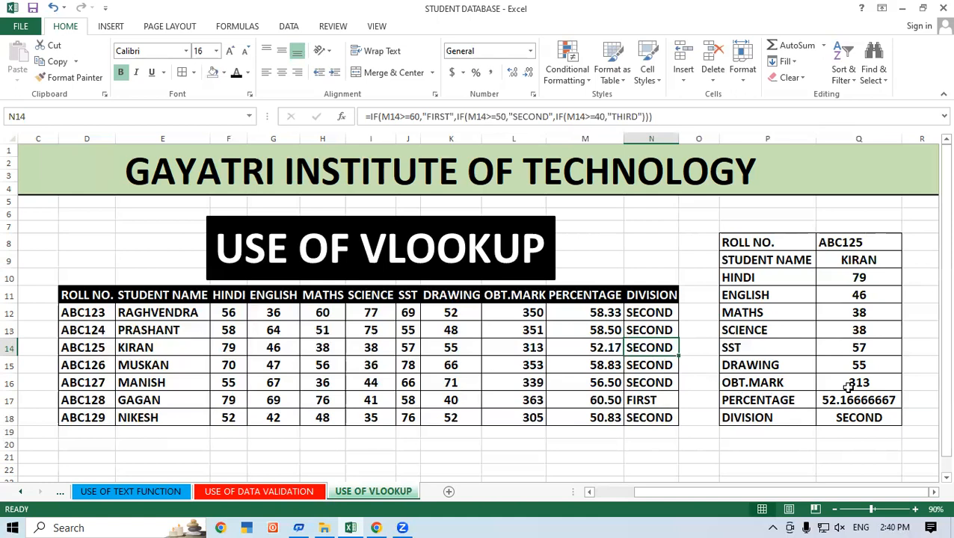
pyautogui.click(648, 444)
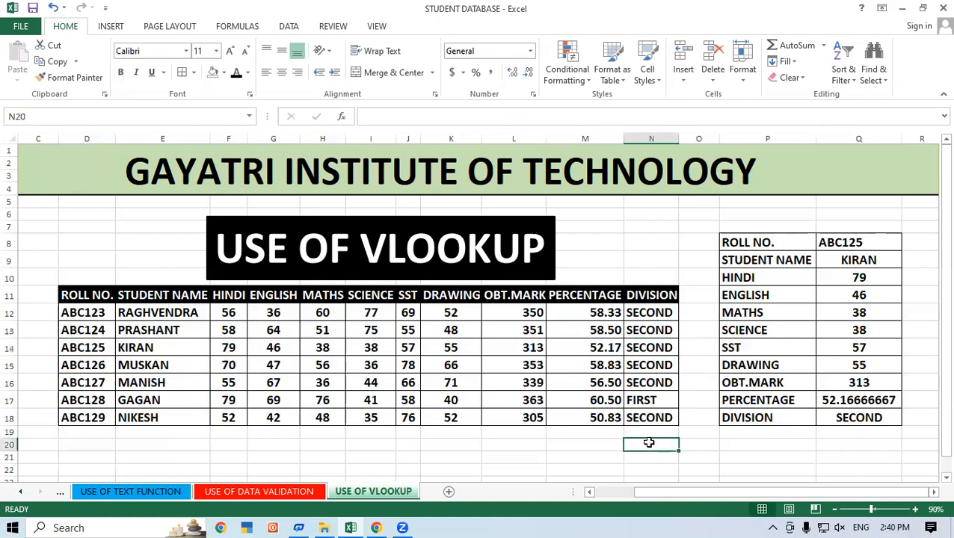
# Review the lookup form's values in Q8:Q18, from roll number to division.
pyautogui.click(860, 242)
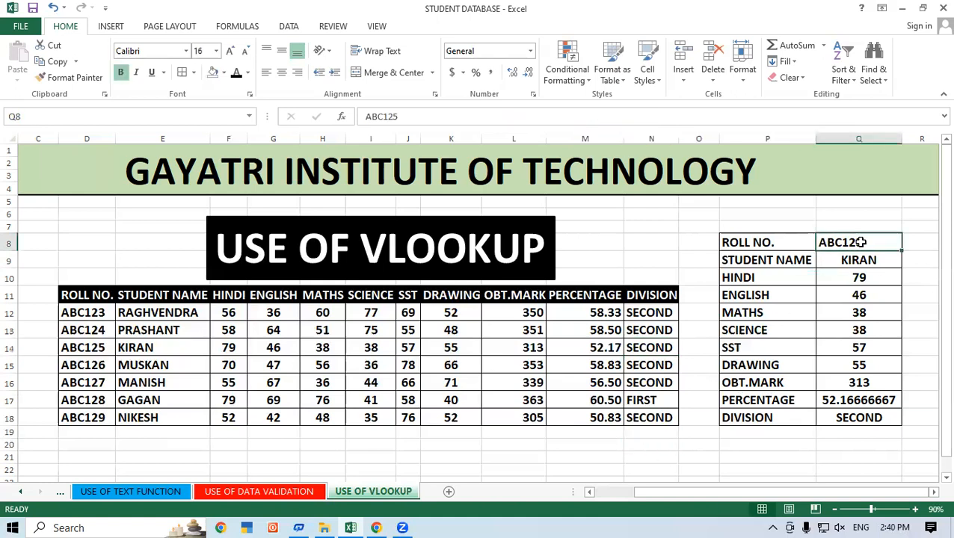
pyautogui.click(818, 312)
pyautogui.moveTo(863, 245); pyautogui.dragTo(861, 420)
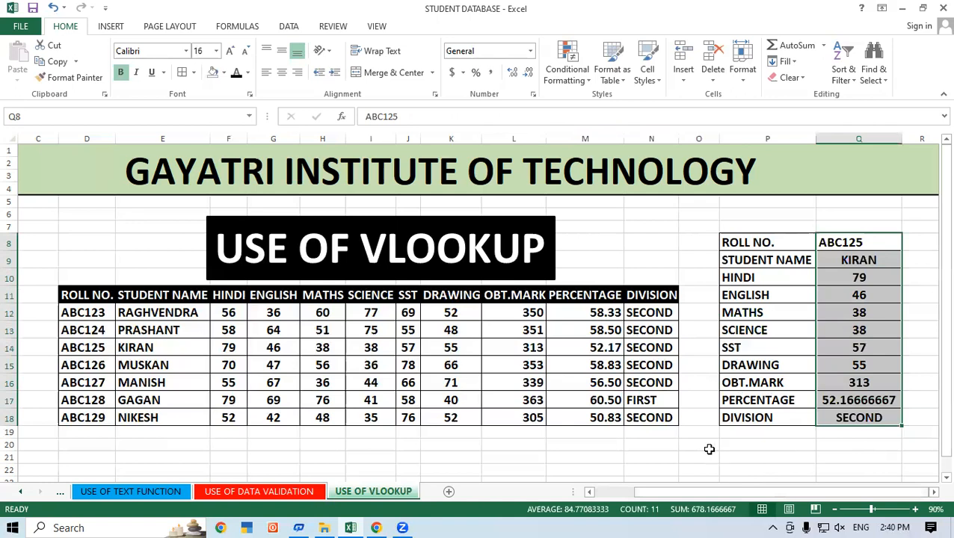
pyautogui.scroll(-1, 690, 384)
pyautogui.scroll(1, 691, 382)
pyautogui.click(897, 243)
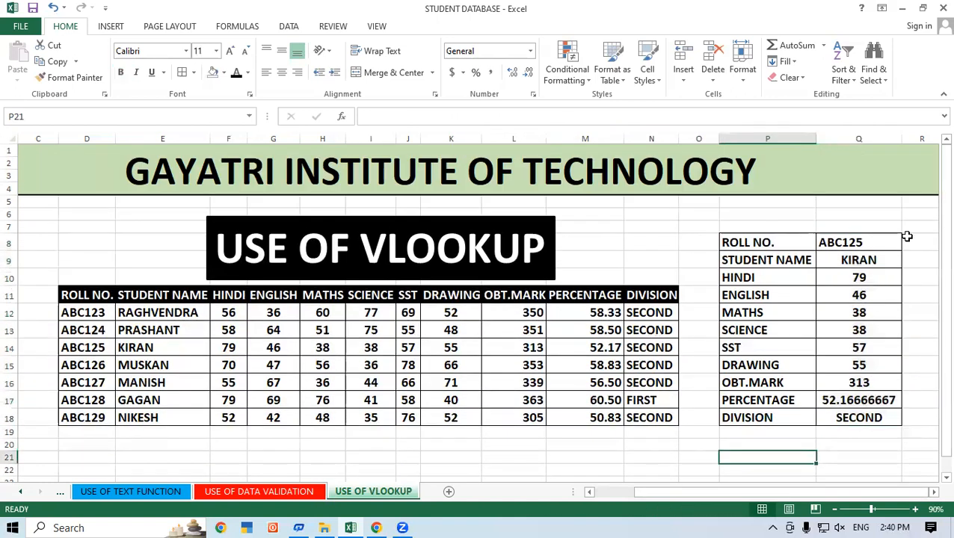
pyautogui.moveTo(864, 243)
pyautogui.mouseDown()
pyautogui.moveTo(888, 396)
pyautogui.moveTo(876, 417)
pyautogui.mouseUp()
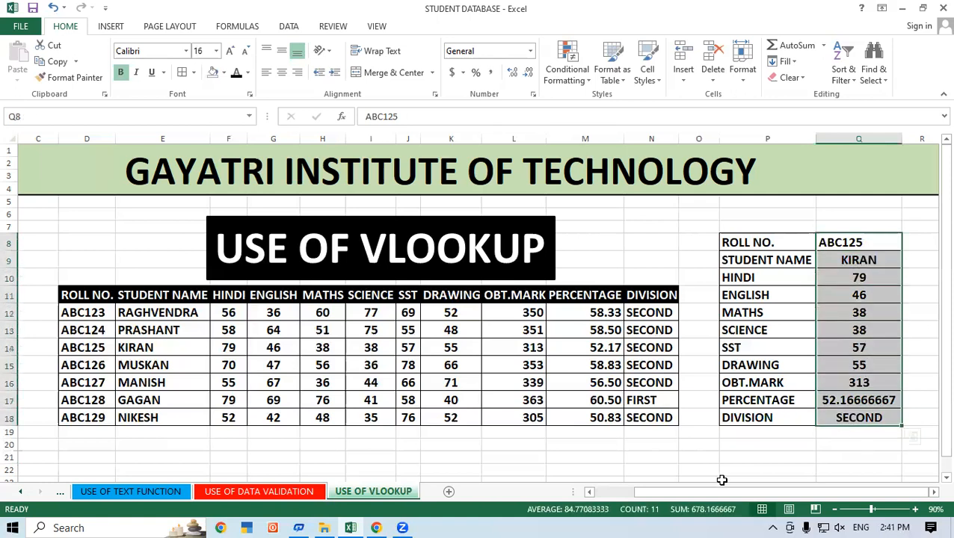
pyautogui.click(633, 453)
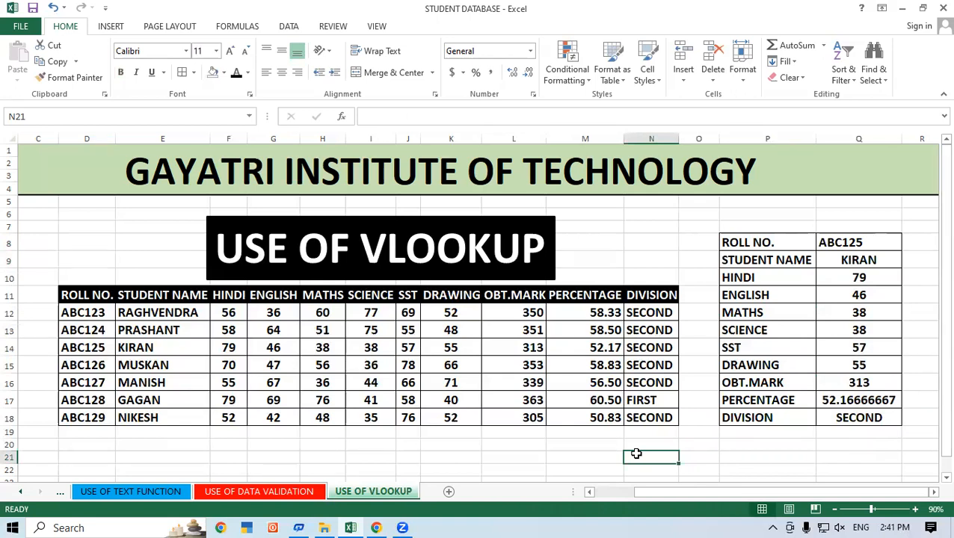
pyautogui.click(786, 24)
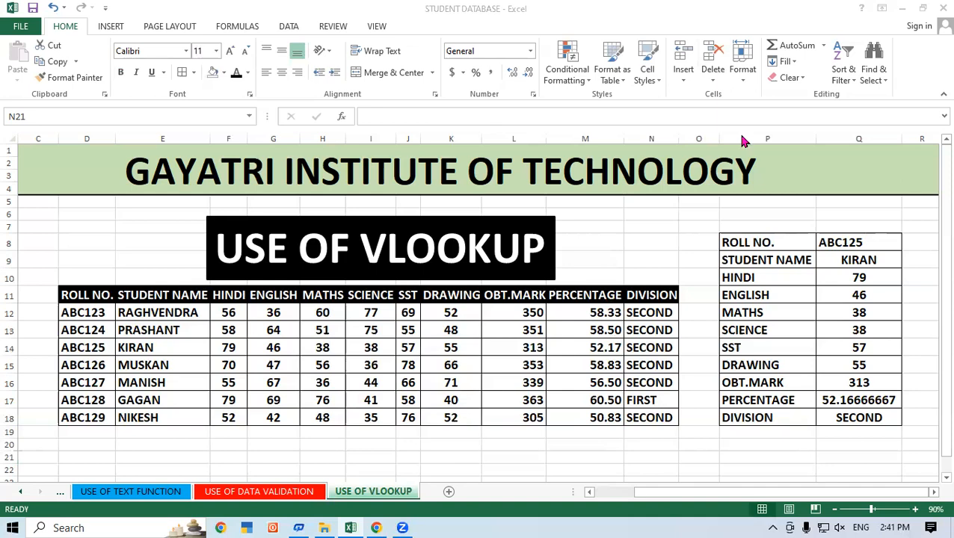